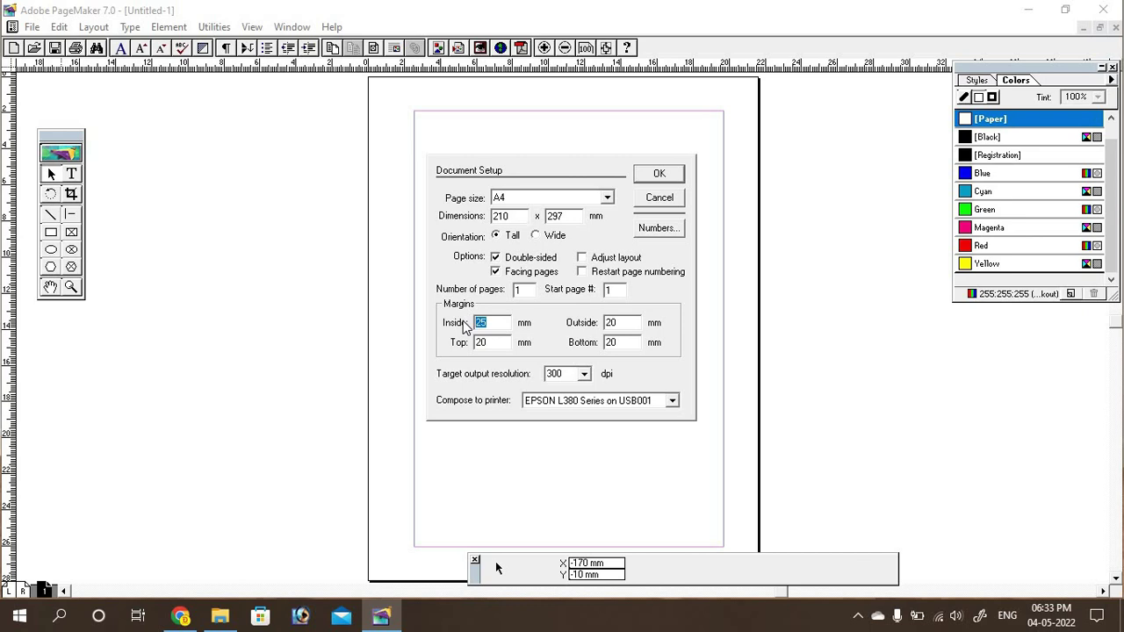
Step: Set the inside, outside, top and bottom margins to 5 mm and create the double-sided A4 document
key("Tab")
type("5")
key("Tab")
type("5")
key("Tab")
type("5")
left_click(665, 175)
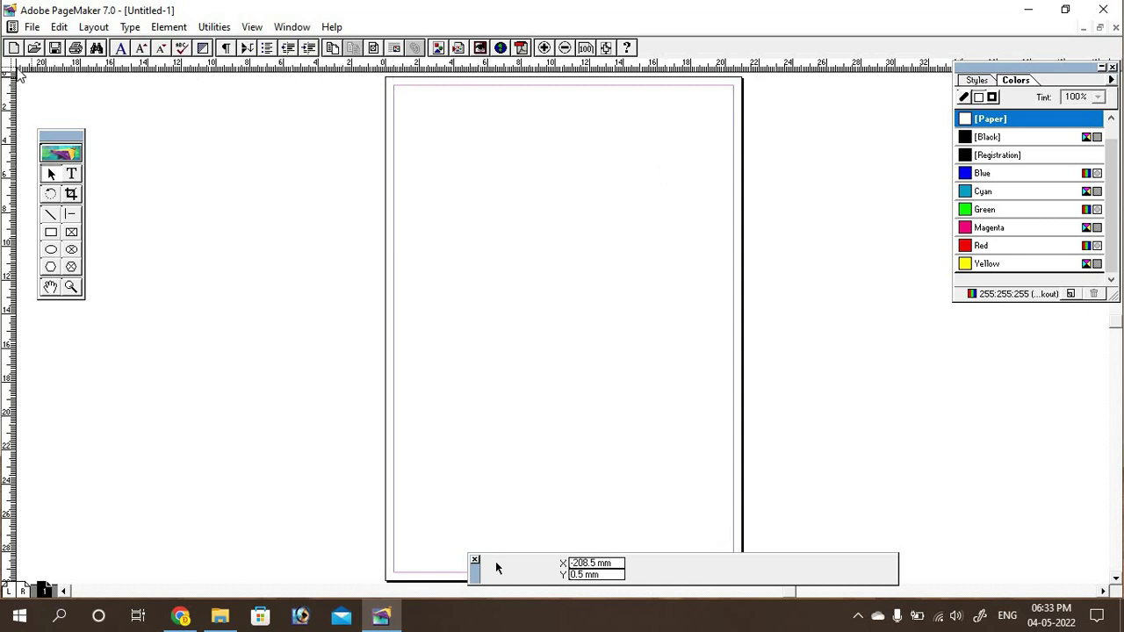
Step: Set the ruler origin at the upper-left margin corner and place a horizontal guide across mid-page, about 143.5 mm down
left_click_drag(8, 67, 395, 92)
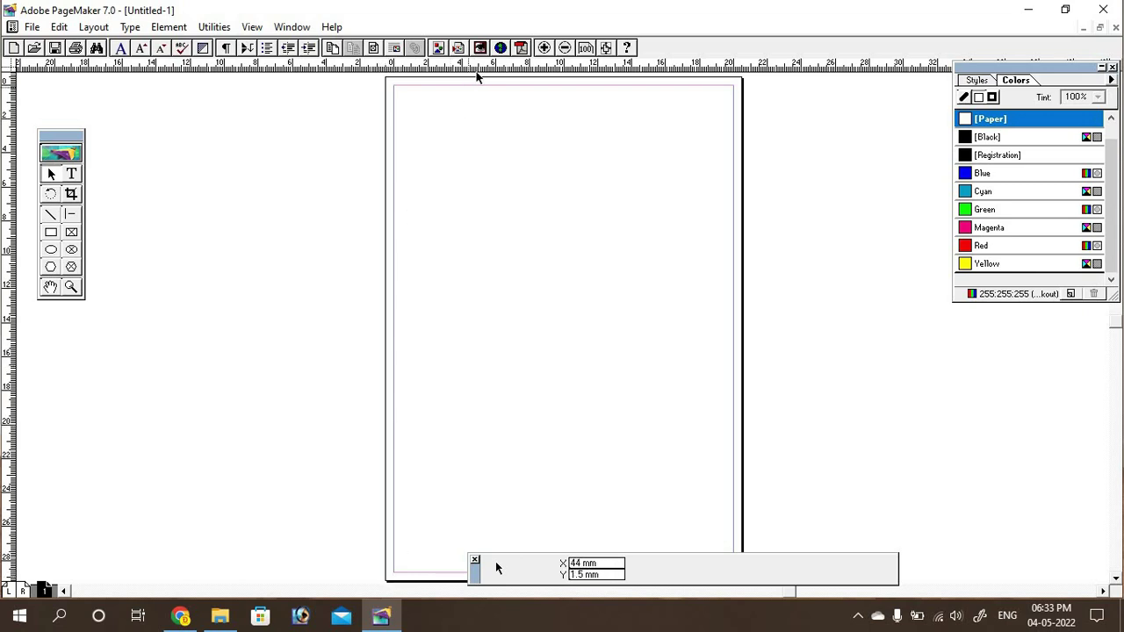
left_click_drag(492, 72, 479, 321)
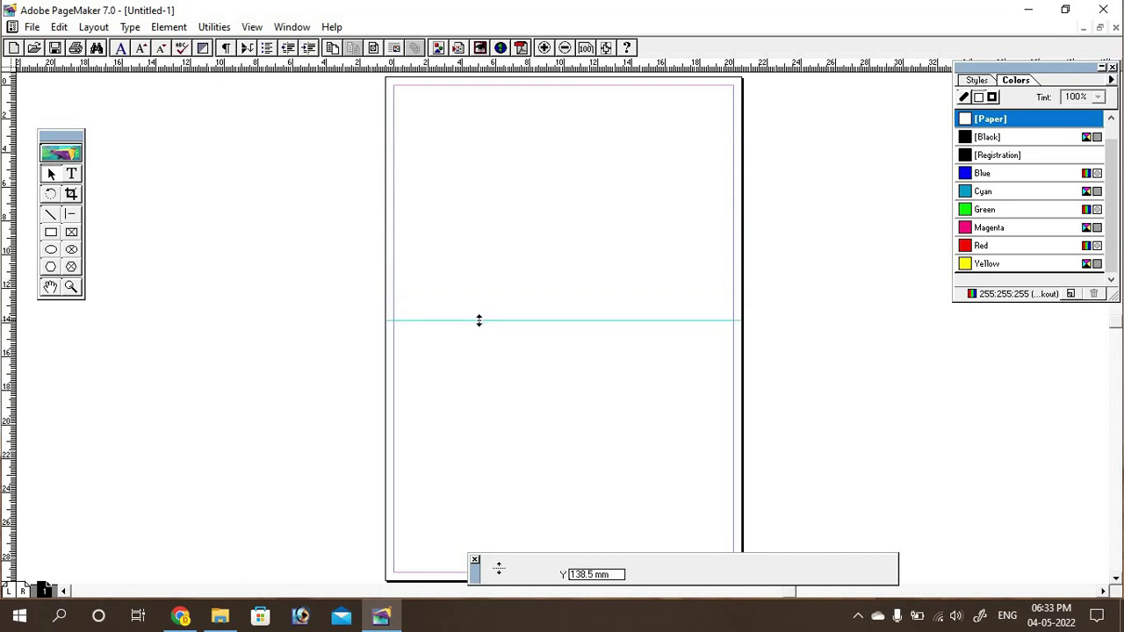
left_click_drag(479, 321, 480, 328)
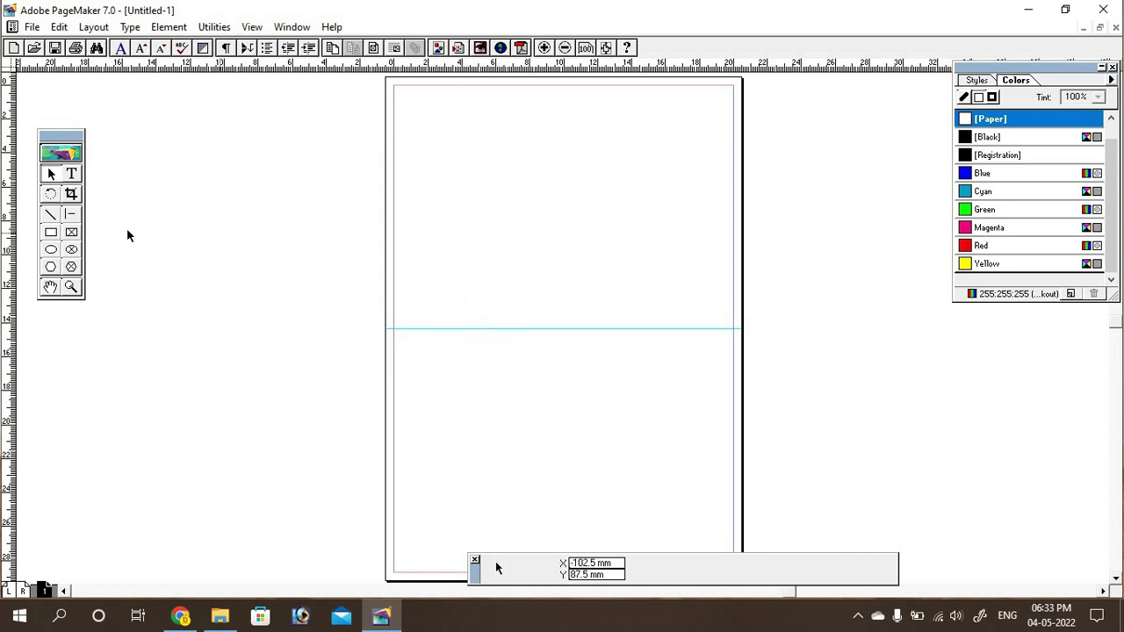
Step: Compare the page halves with a temporary vertical line about 143.5 mm long, moved from above the guide to below it, and delete the line
left_click(71, 215)
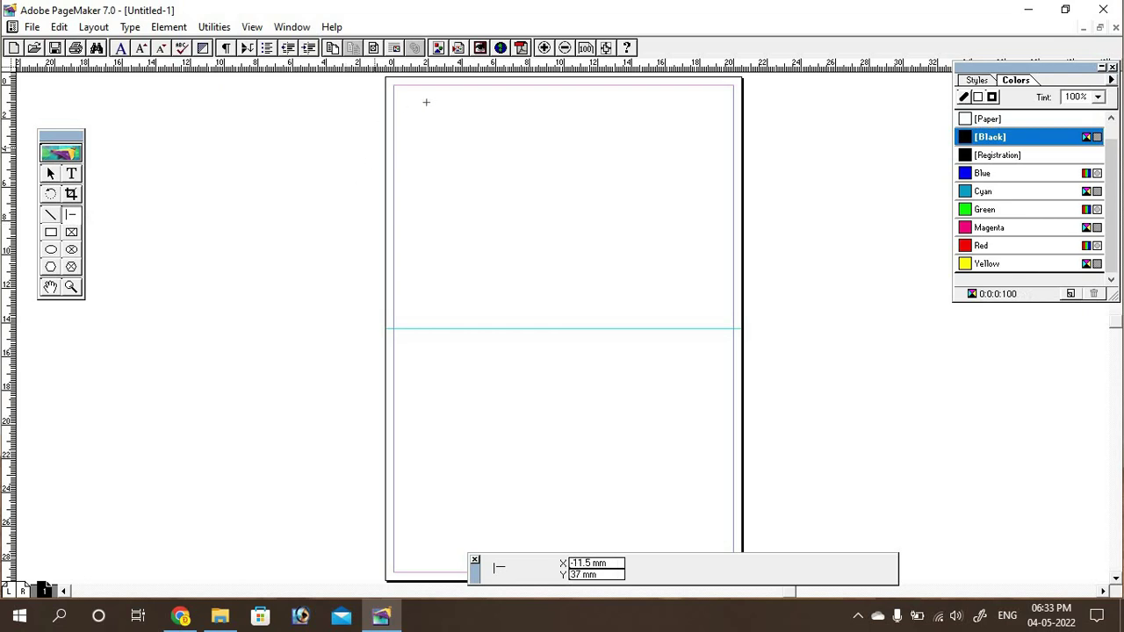
left_click_drag(427, 86, 426, 329)
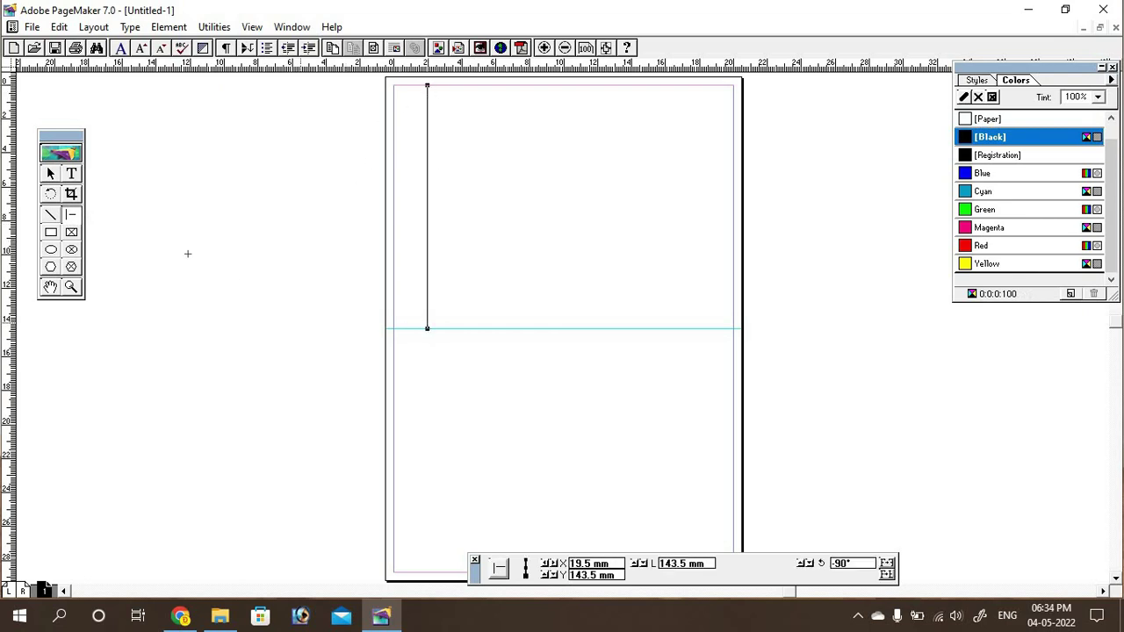
left_click(50, 173)
left_click(427, 198)
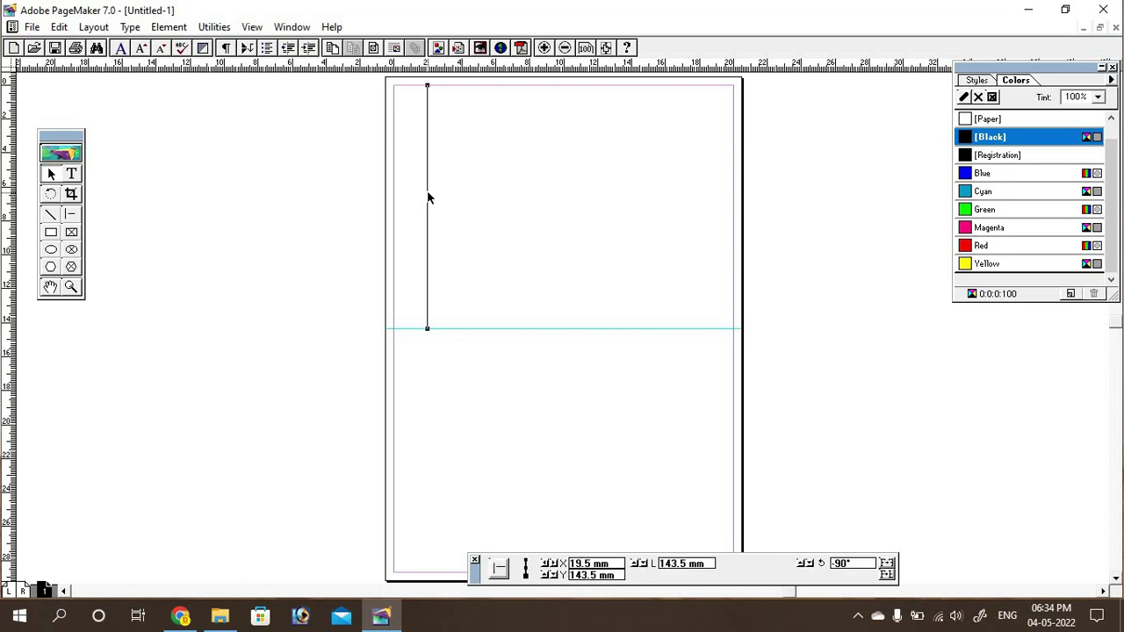
left_click_drag(428, 214, 413, 443)
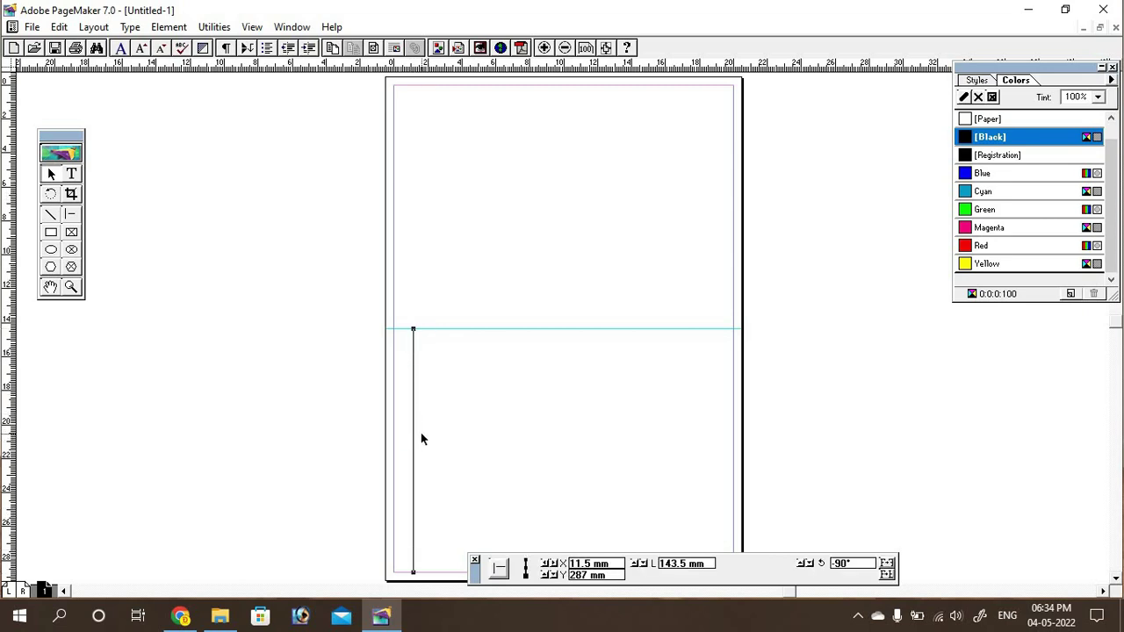
key("Delete")
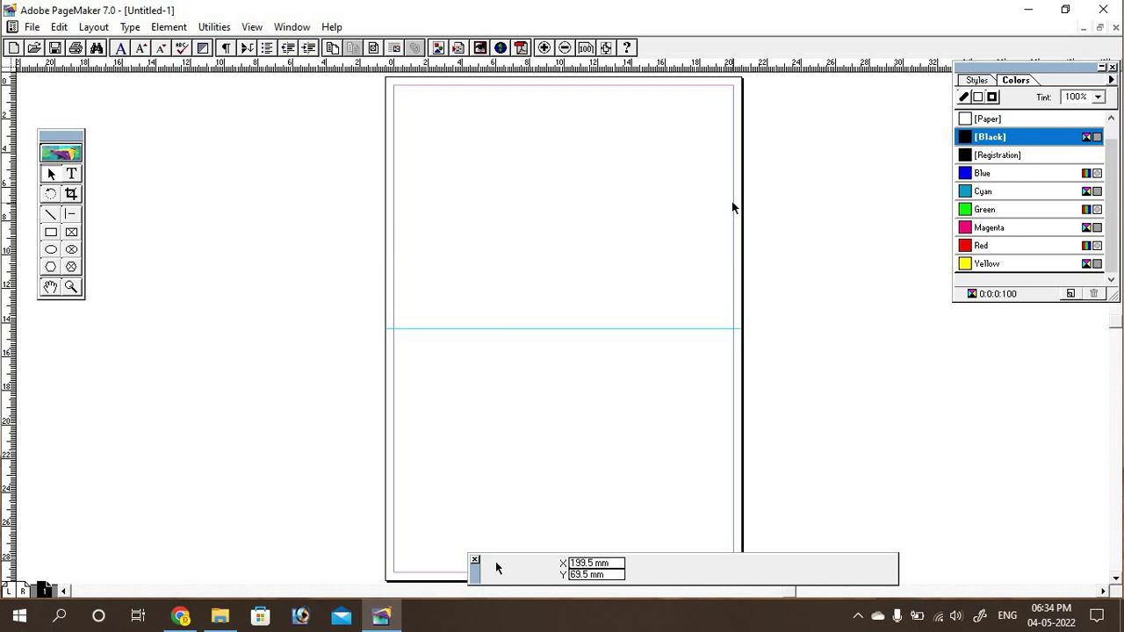
Step: Draw a rectangular frame about 183.5 mm wide and 128.3 mm high inside the margins of the page's upper half
key("ctrl+1")
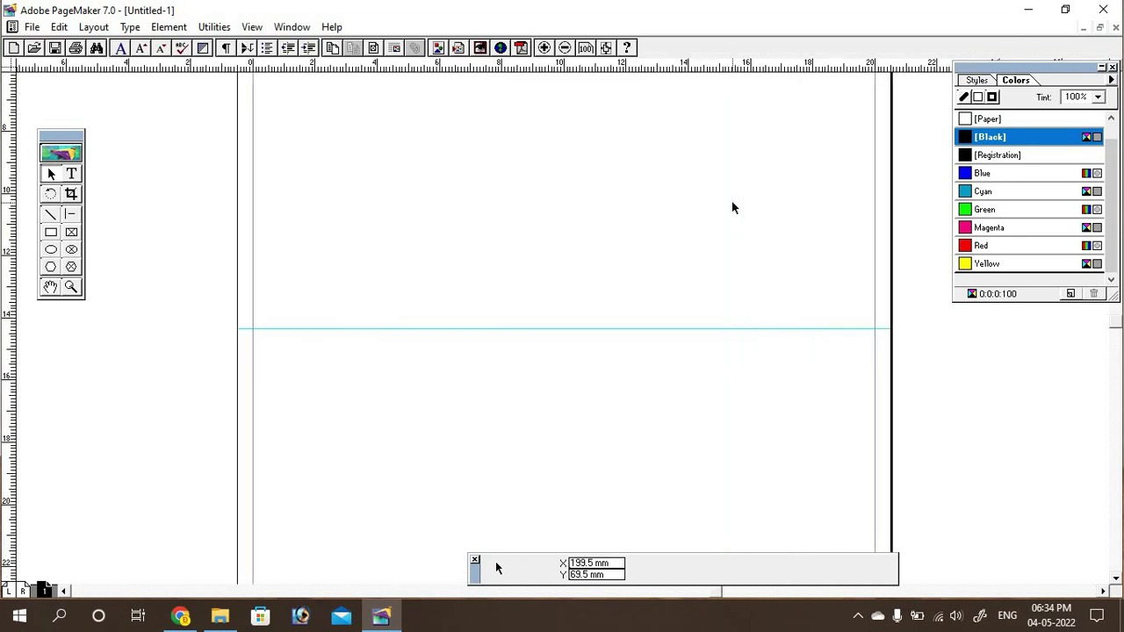
left_click_drag(740, 113, 707, 333)
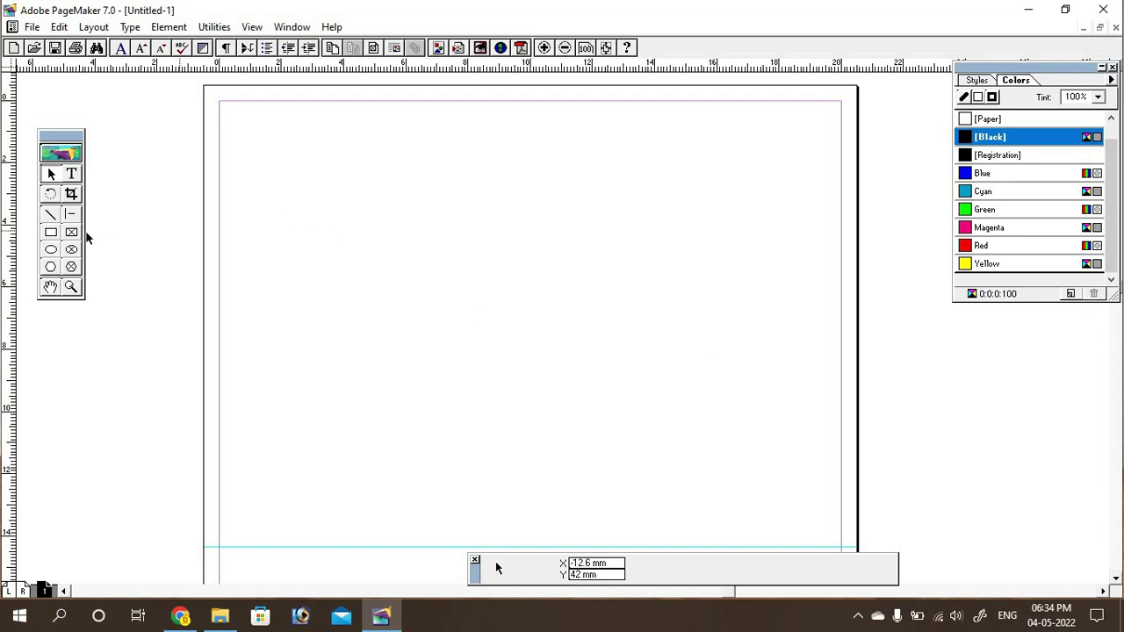
left_click(51, 233)
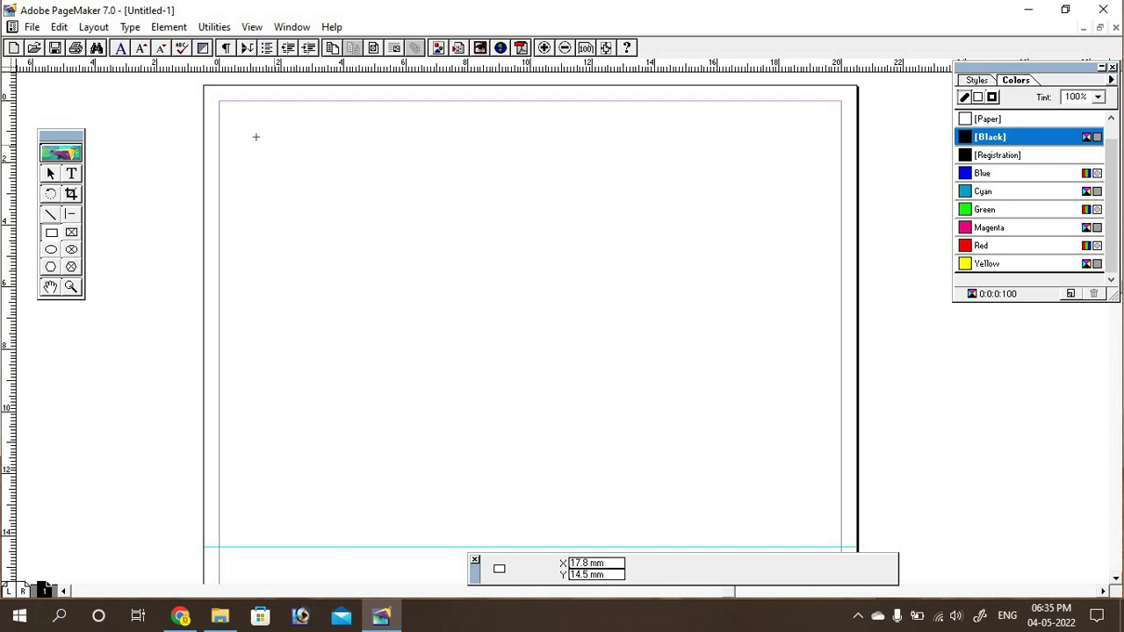
mouse_move(243, 123)
left_mouse_down()
mouse_move(454, 316)
mouse_move(600, 427)
mouse_move(799, 488)
mouse_move(808, 530)
mouse_move(814, 522)
left_mouse_up()
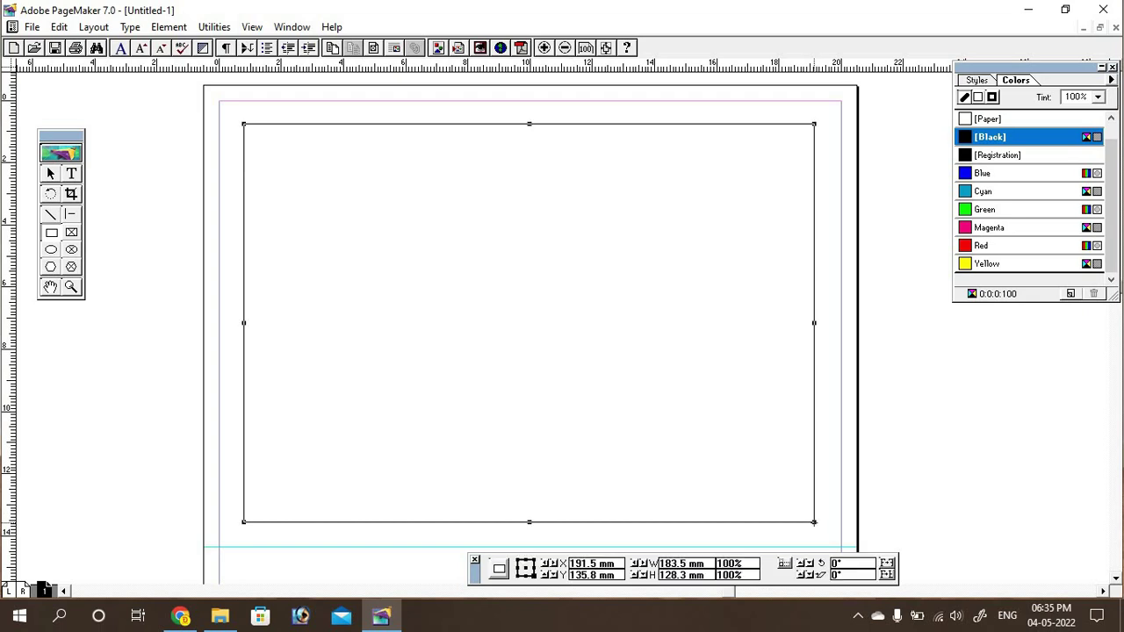
left_click(50, 173)
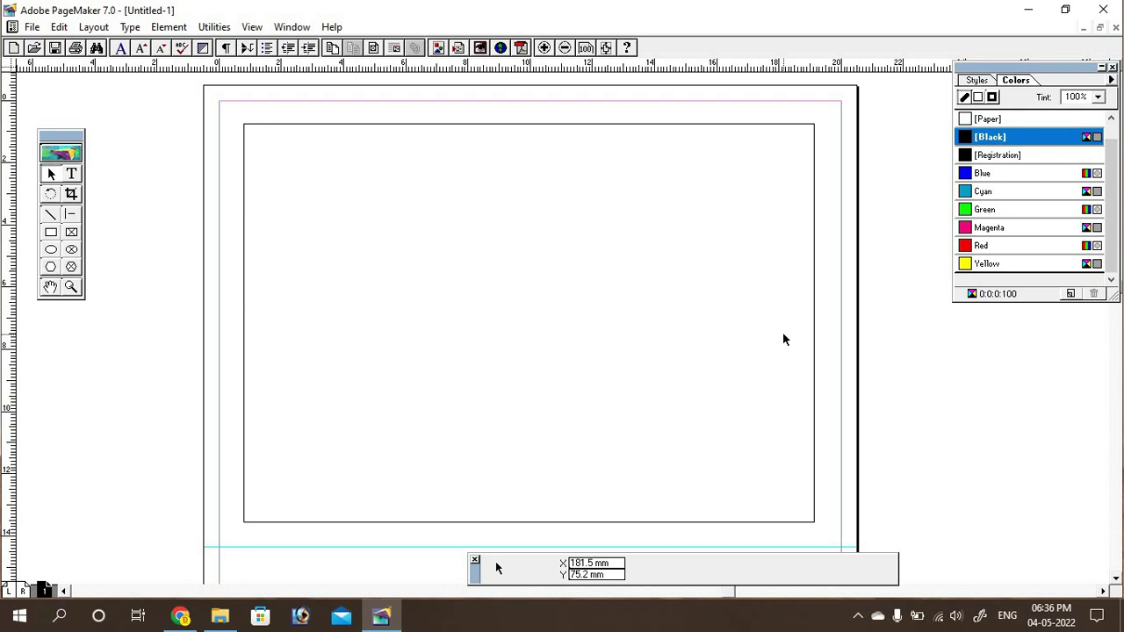
Step: Paste the copied Bengali invitation text and move its block out of the frame to below the horizontal guide
left_click(72, 176)
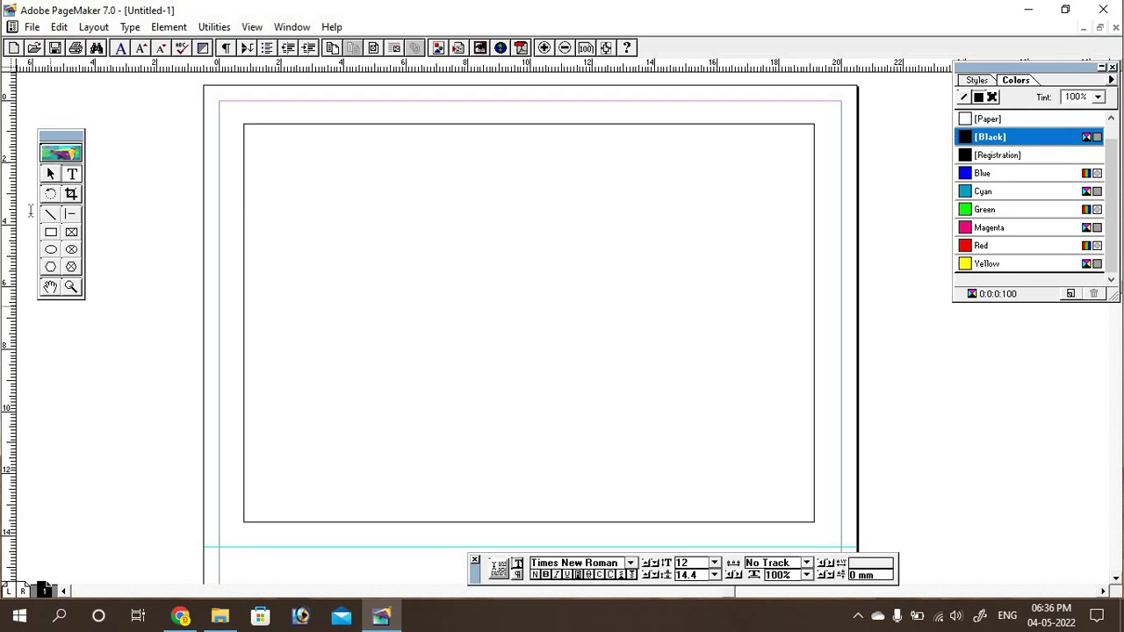
left_click(49, 175)
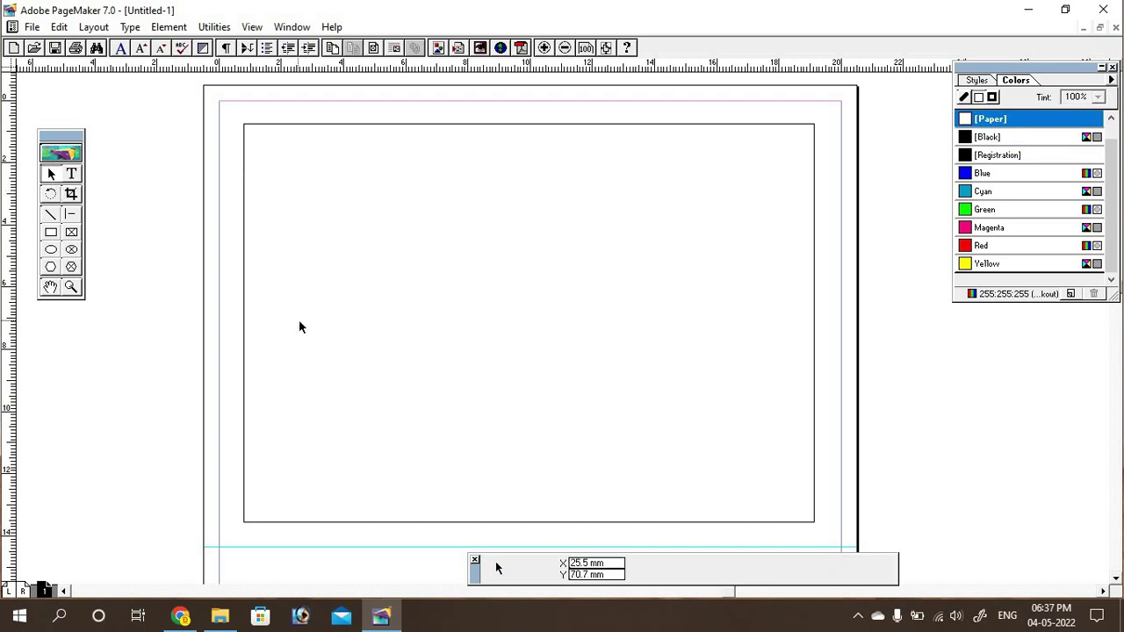
key("ctrl+v")
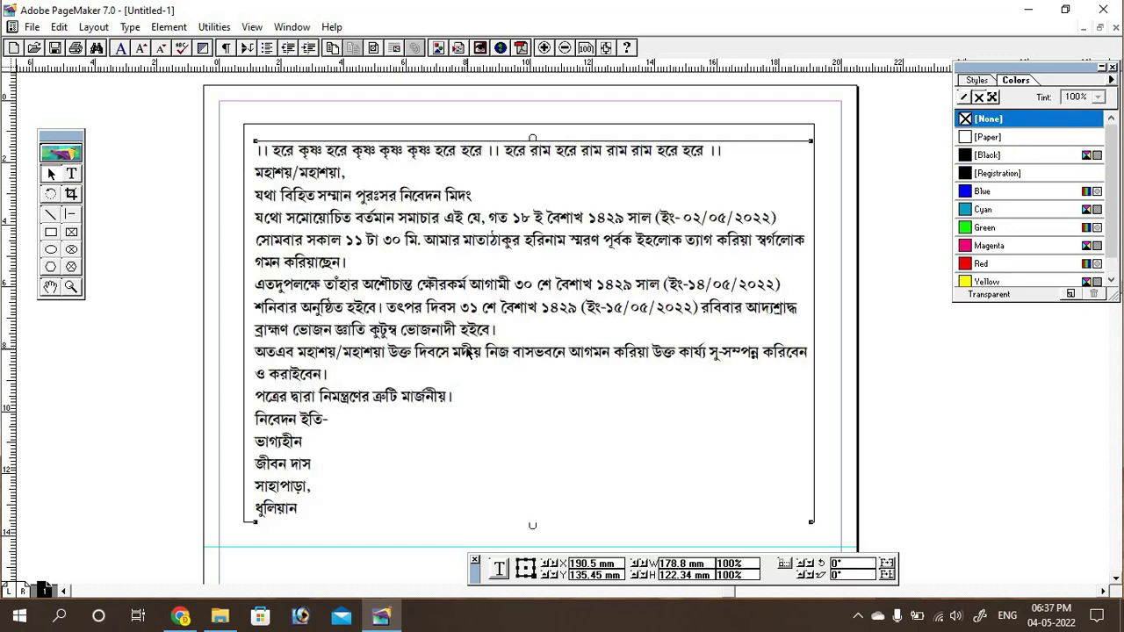
left_click_drag(338, 236, 263, 531)
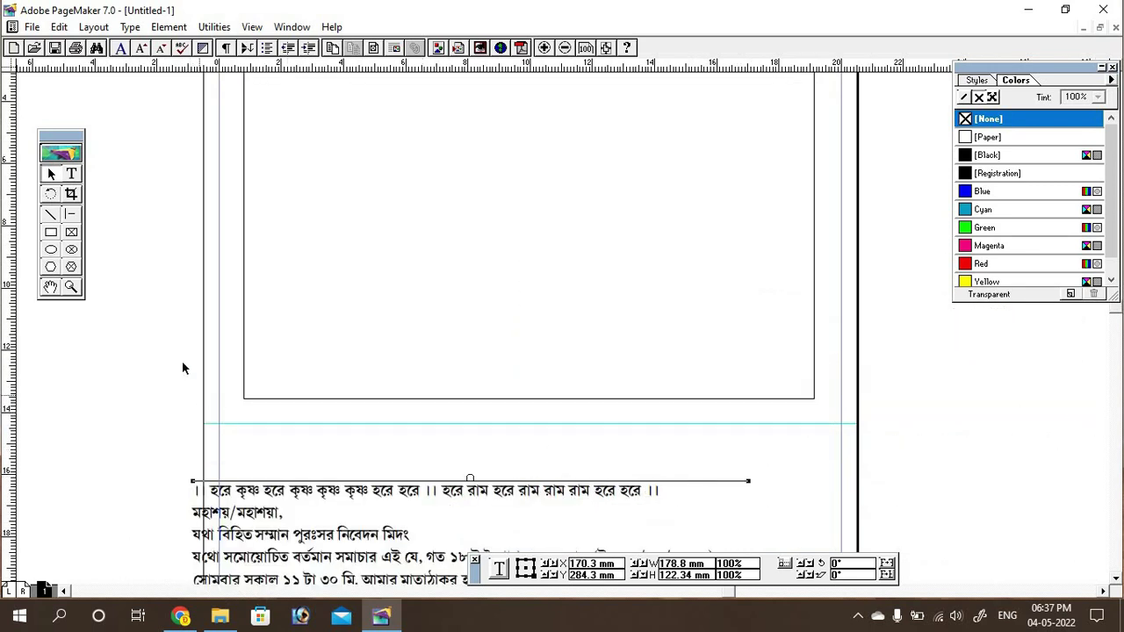
Step: Copy the opening "হরে কৃষ্ণ" chant line of the invitation text and delete it from that block
left_click(71, 175)
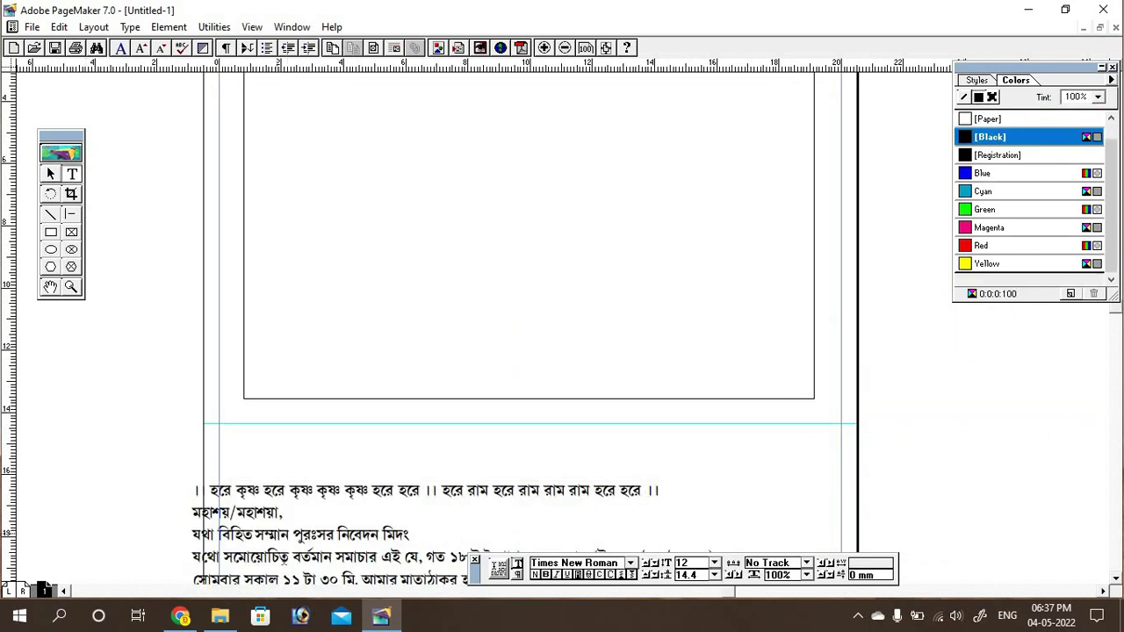
left_click(247, 492)
left_click_drag(197, 491, 665, 492)
key("ctrl+c")
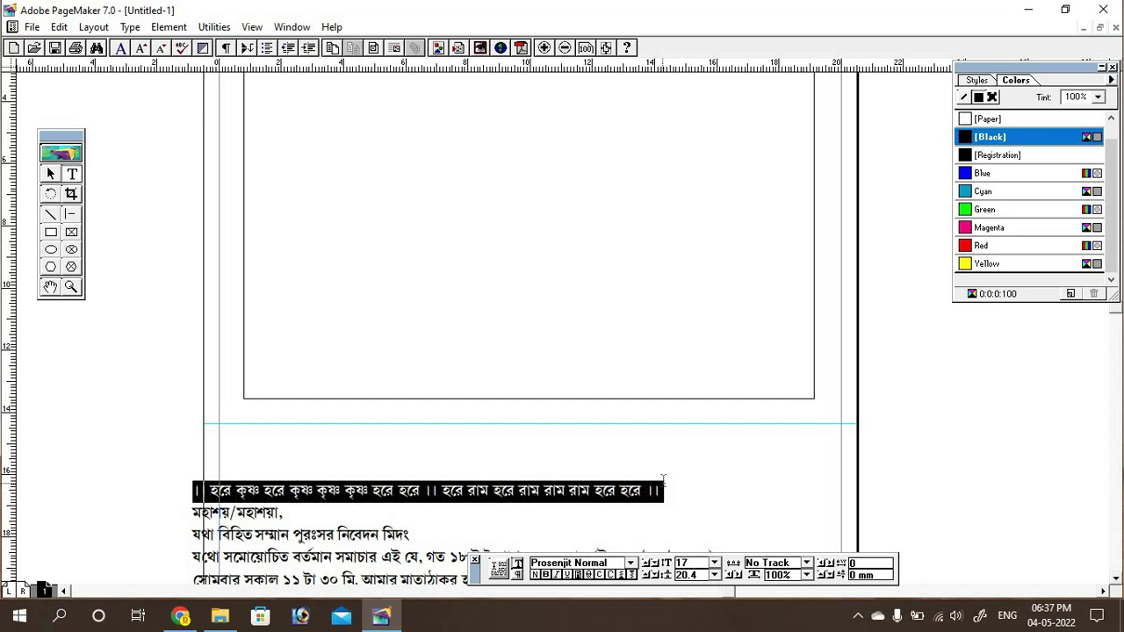
key("BackSpace")
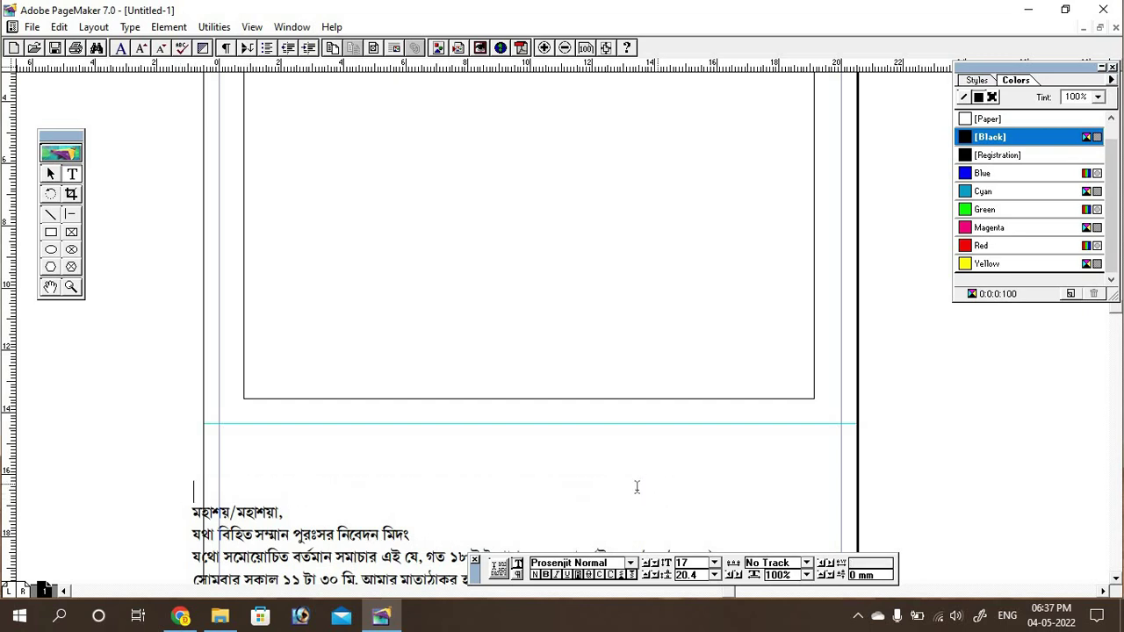
Step: Paste the chant line into a new text block between the top margin and the frame, and shift it to start near the frame's left edge
left_click(48, 174)
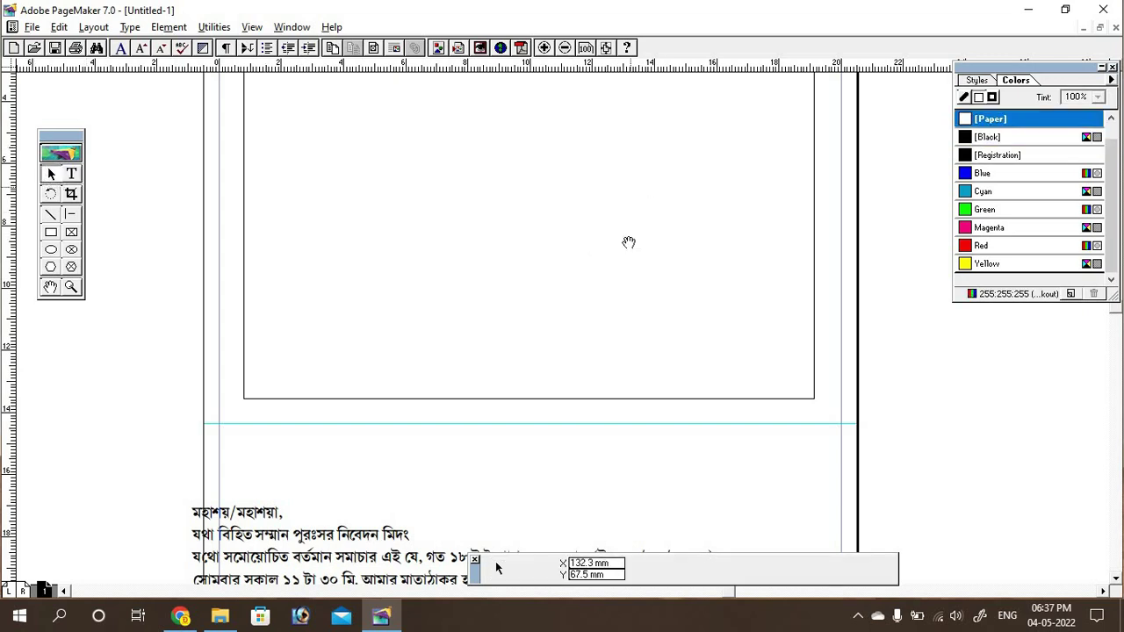
left_click_drag(627, 243, 630, 316)
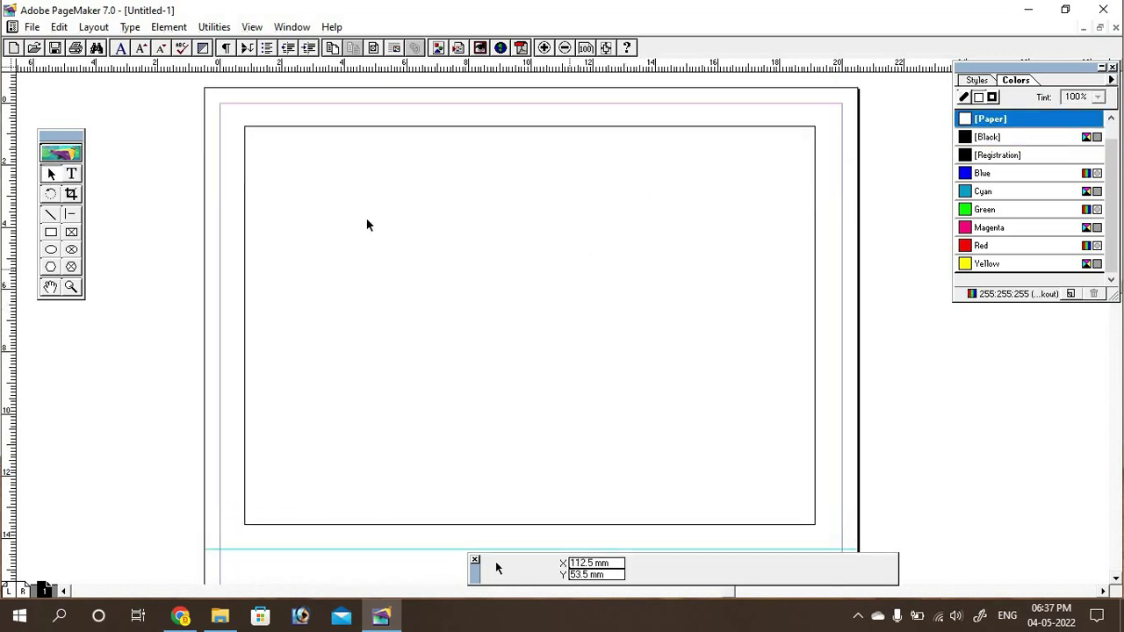
left_click(72, 174)
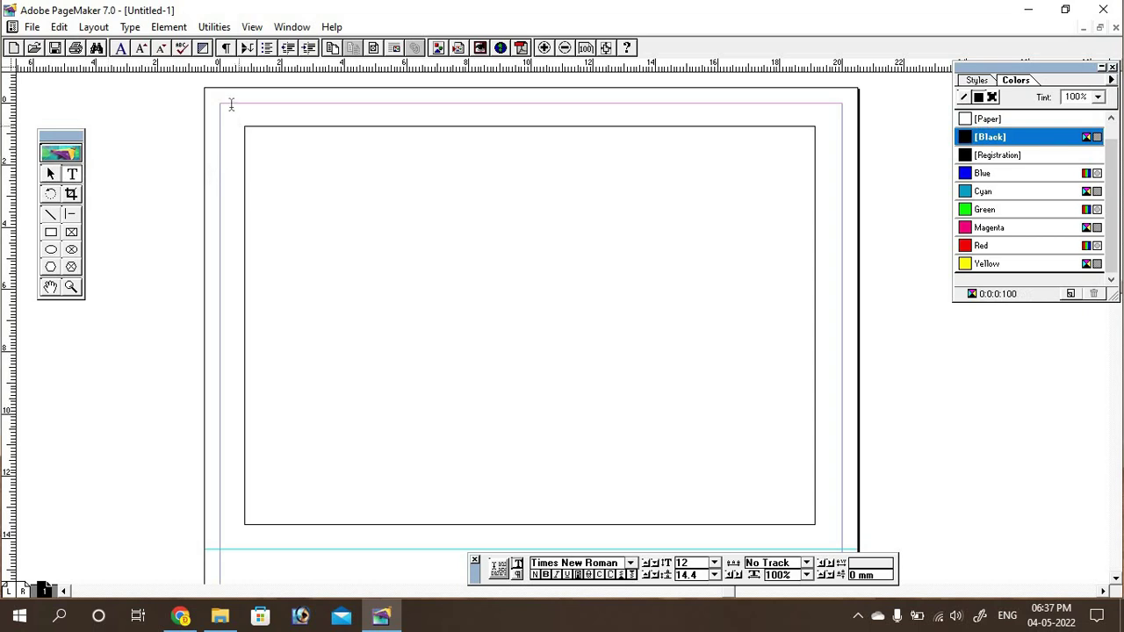
left_click_drag(228, 104, 841, 130)
key("ctrl+v")
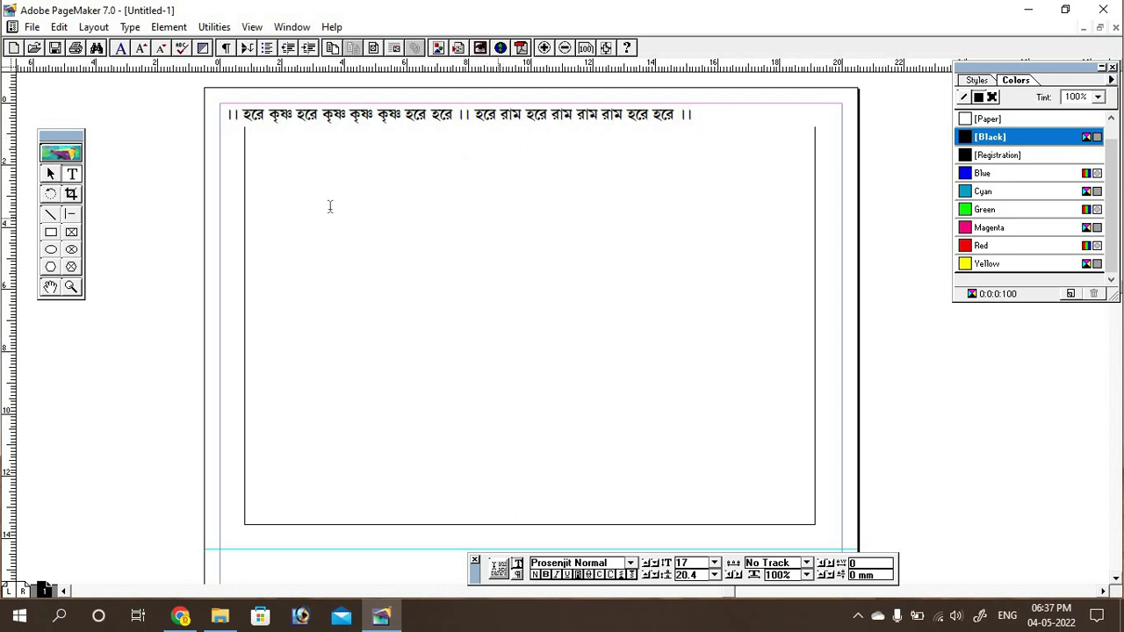
left_click(50, 175)
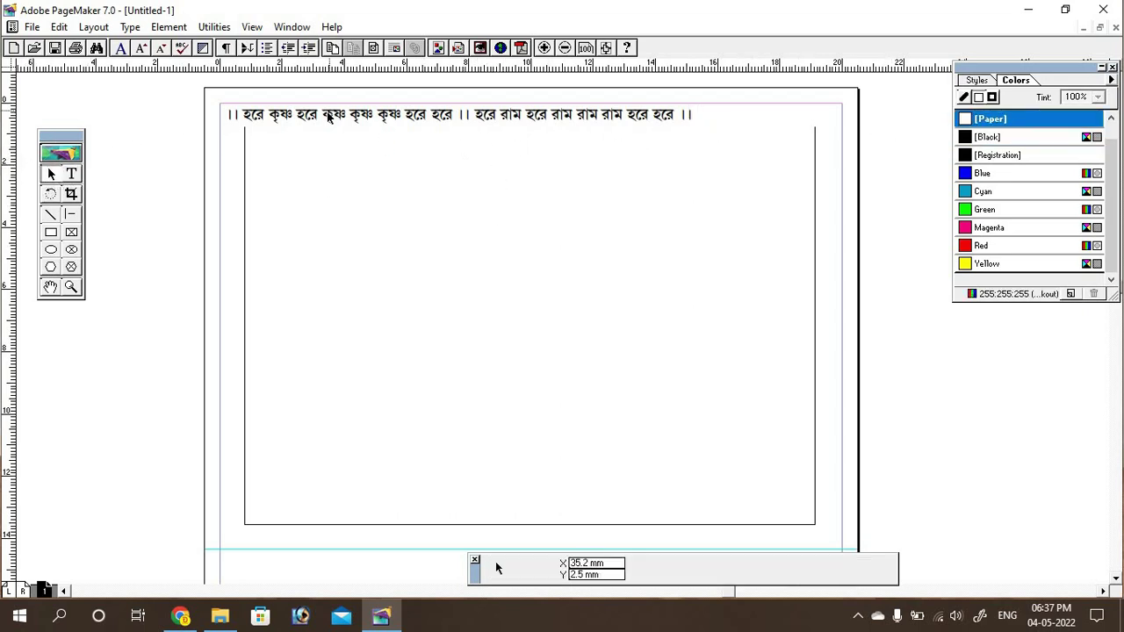
left_click_drag(329, 116, 352, 115)
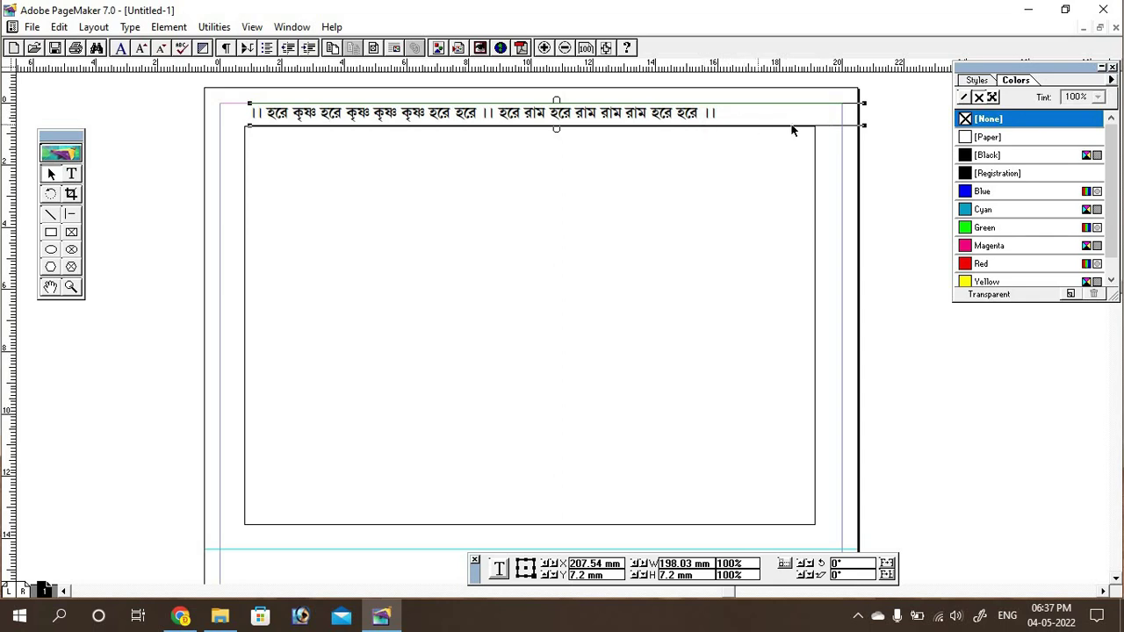
Step: Copy the words "হরে কৃষ্ণ হরে" from the chant line and append them to its end
left_click(73, 175)
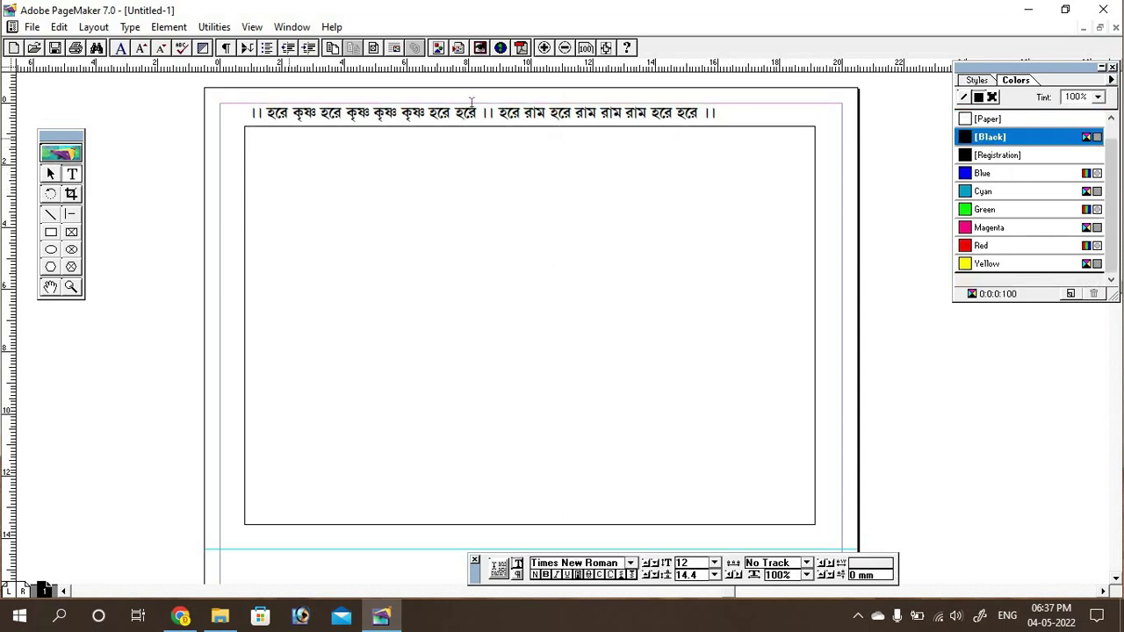
left_click(538, 113)
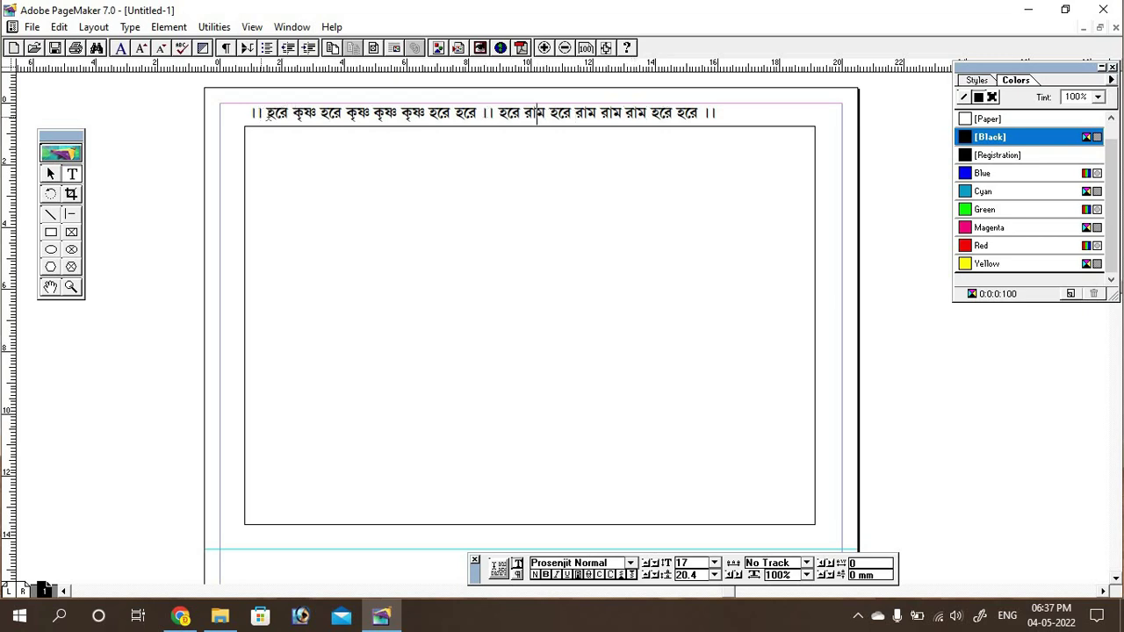
left_click_drag(267, 112, 342, 113)
key("ctrl+c")
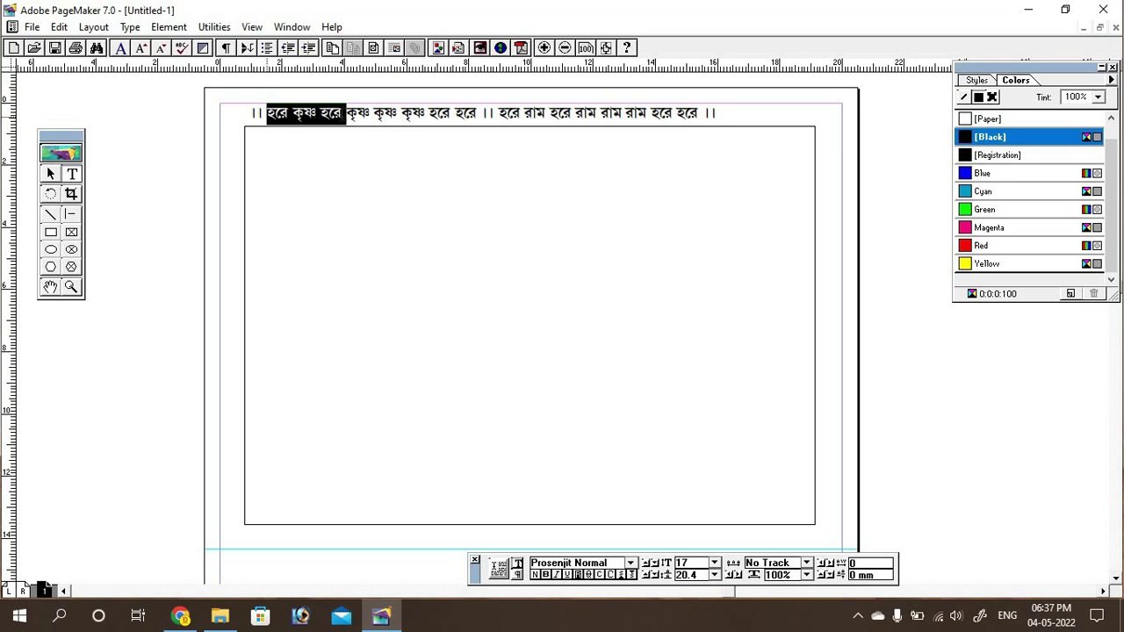
left_click(729, 112)
key("ctrl+v")
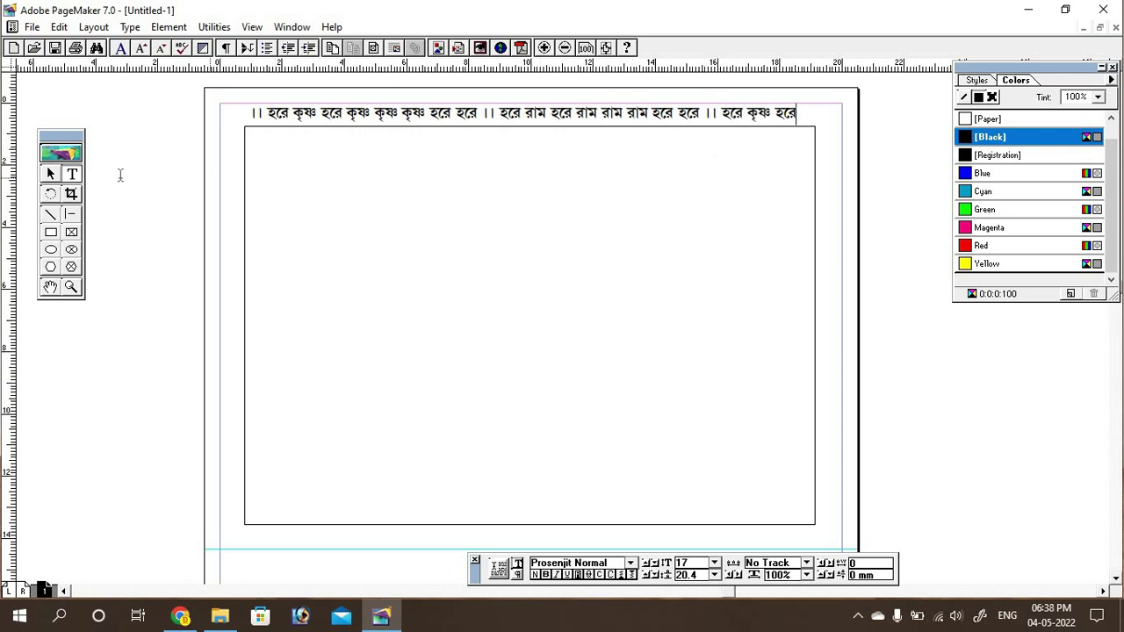
Step: Shift the chant line slightly right, narrow its block to about 179.9 mm, and place a copy between the frame's lower edge and the guide
left_click(51, 174)
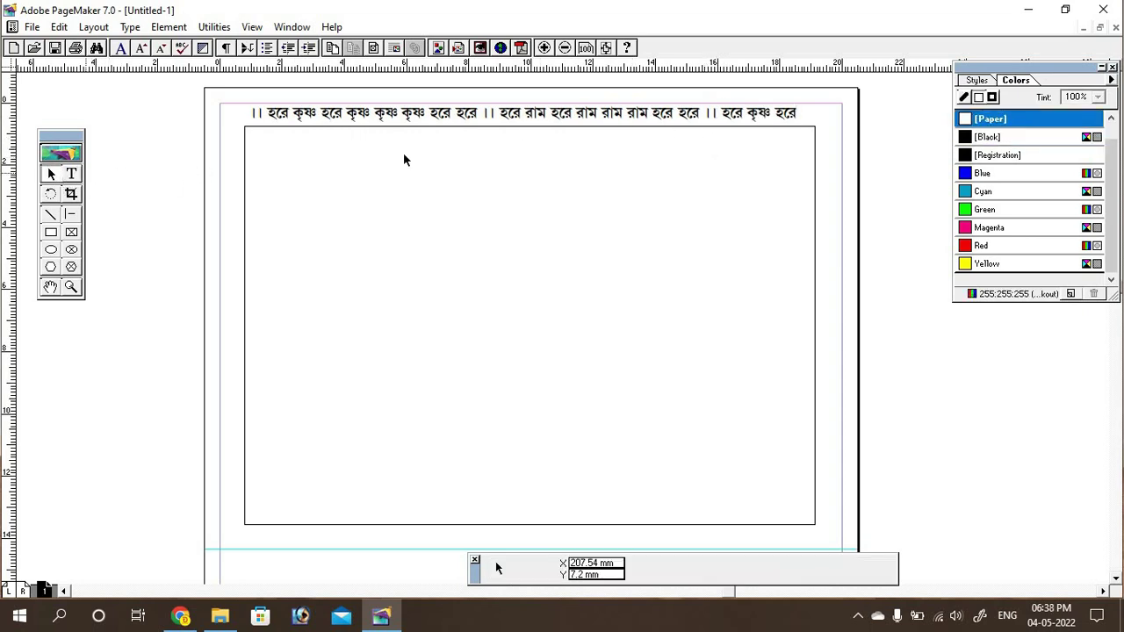
left_click(635, 115)
left_click_drag(636, 114, 642, 115)
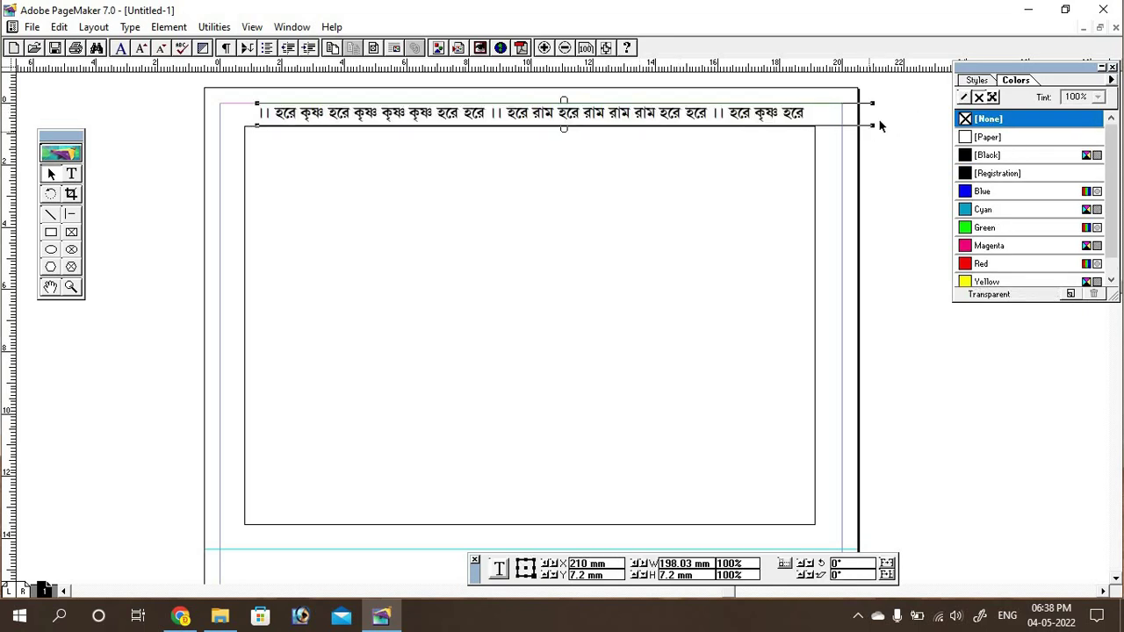
left_click_drag(874, 129, 818, 130)
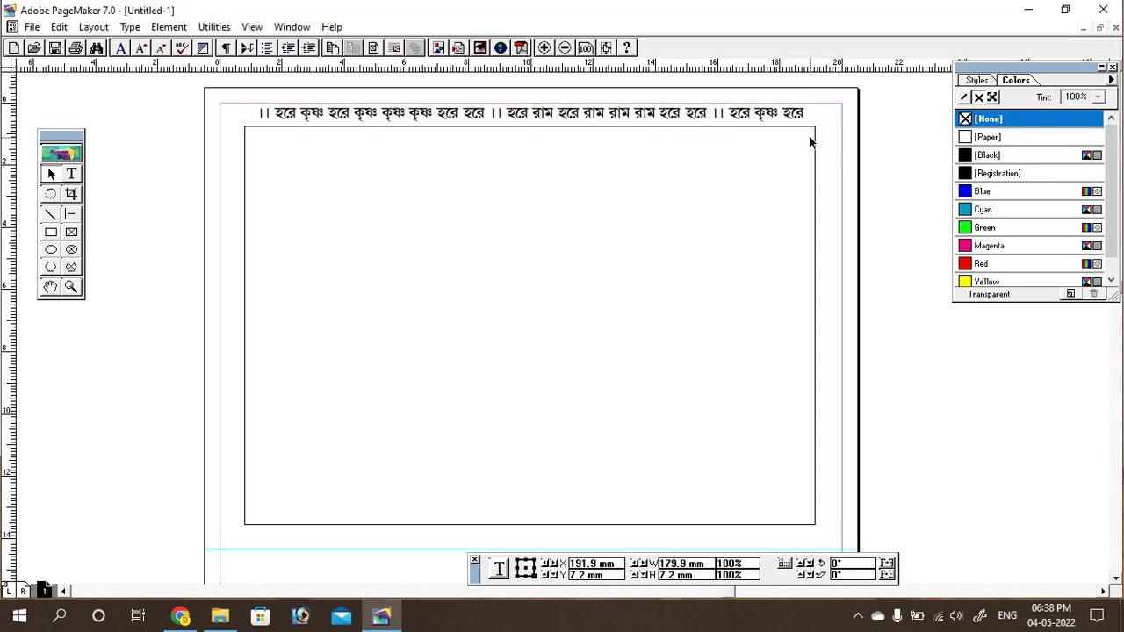
left_click_drag(754, 121, 743, 539)
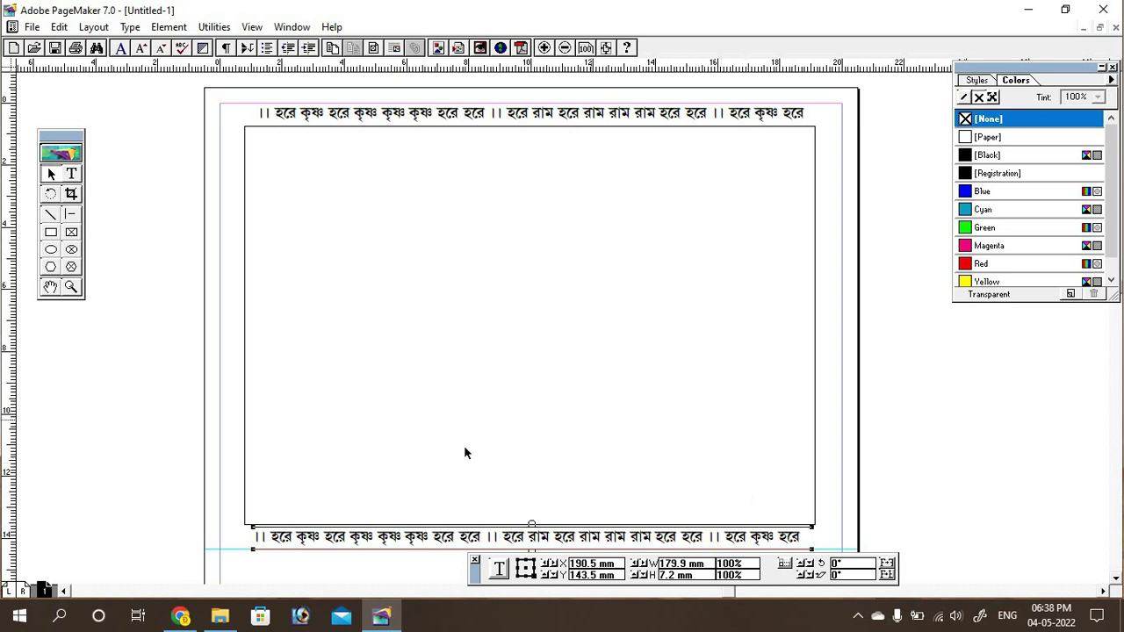
Step: Rotate the chant line below the frame by 180° so it reads upside down
left_click(50, 198)
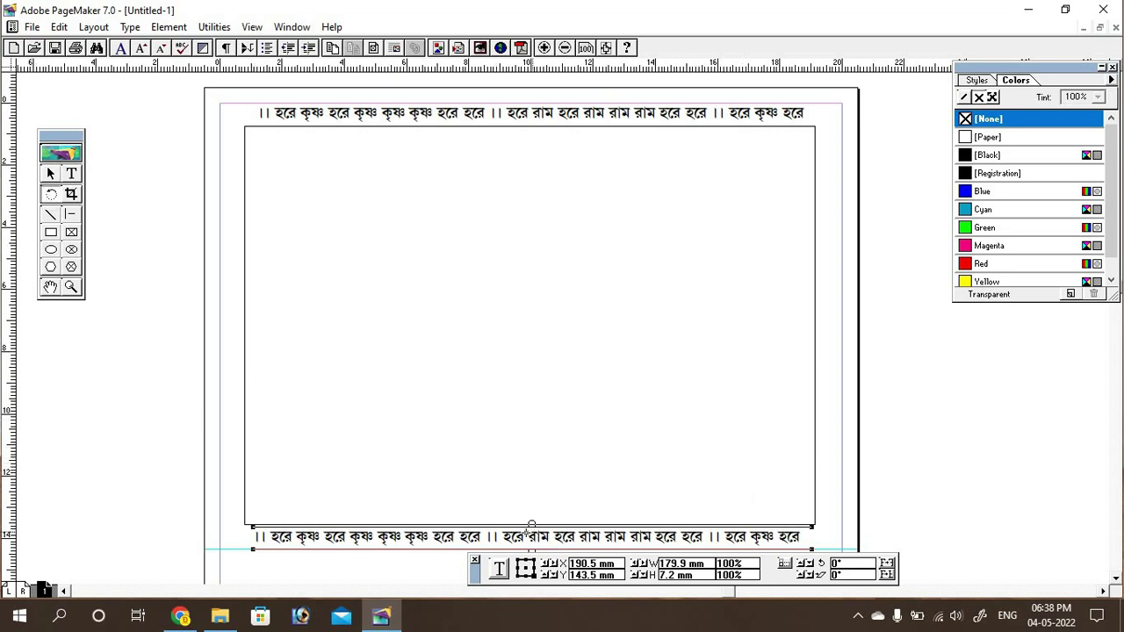
left_click_drag(531, 525, 368, 503)
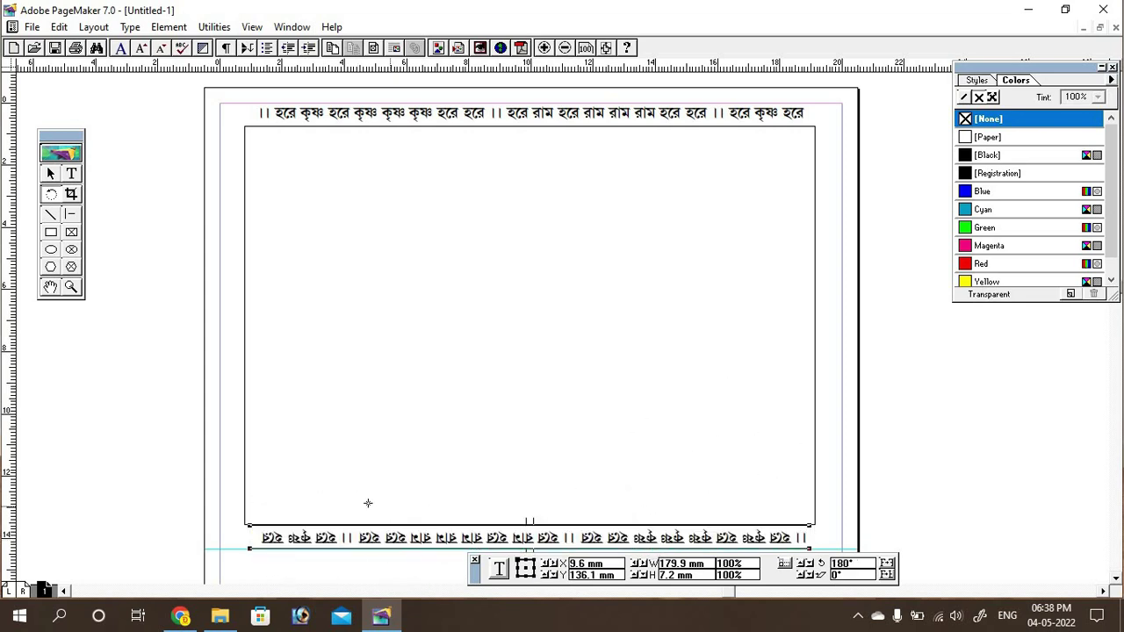
left_click(50, 173)
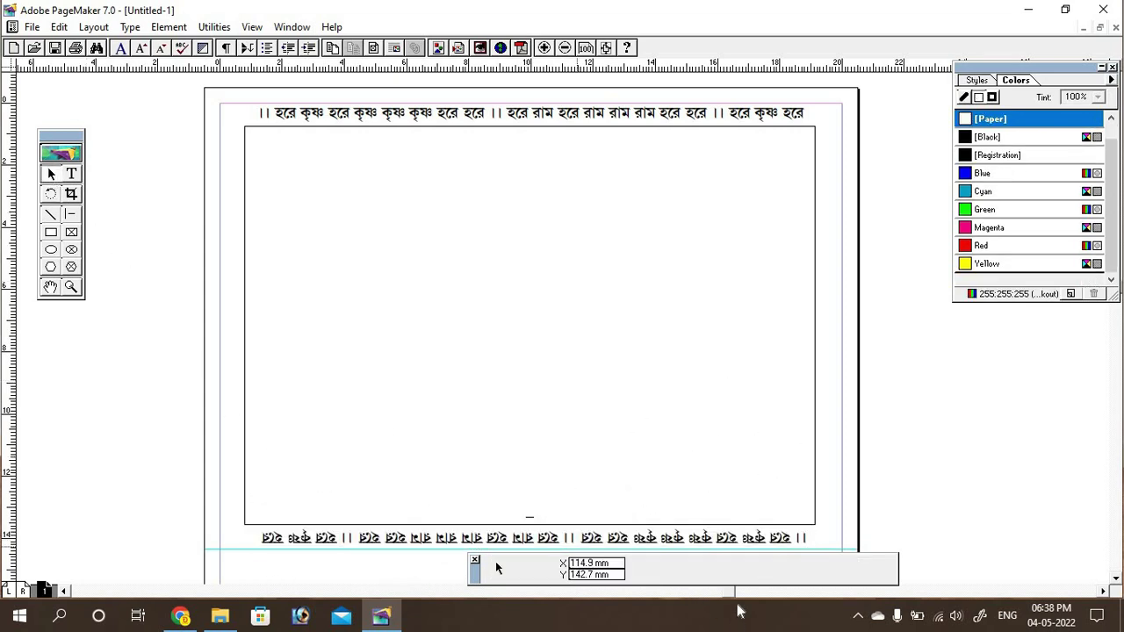
left_click(737, 543)
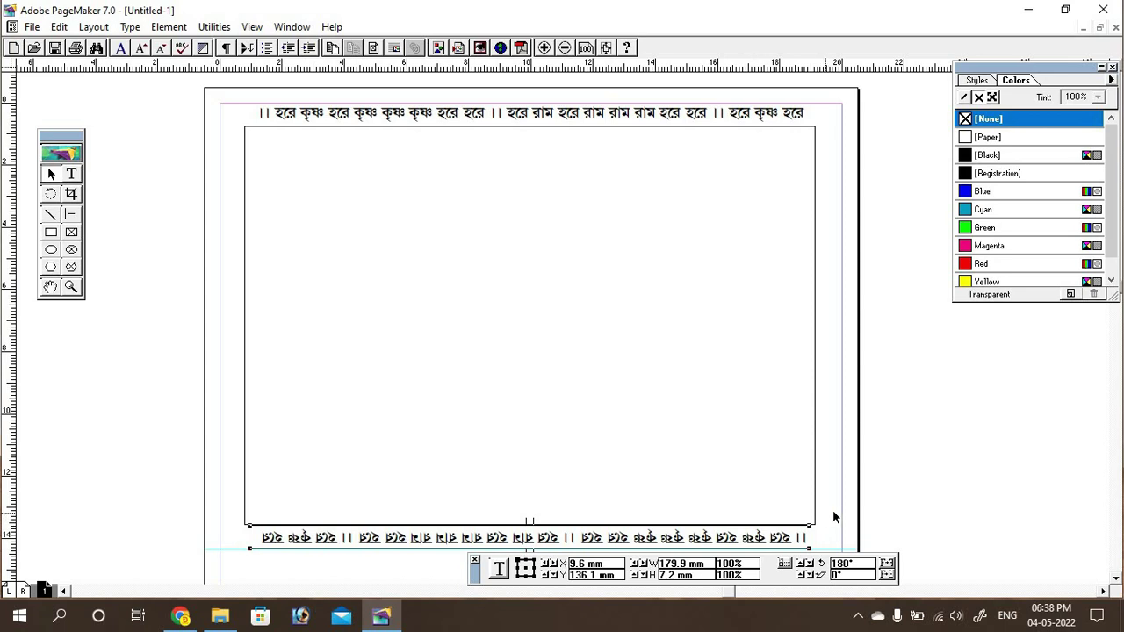
scroll(914, 481, "down", 1)
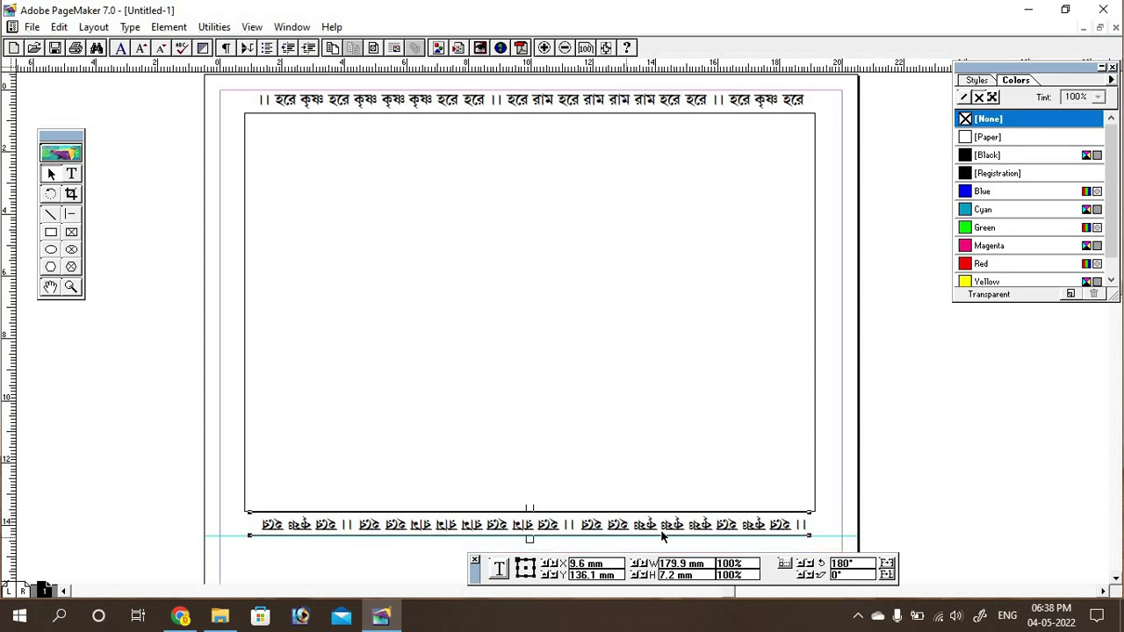
left_click(958, 497)
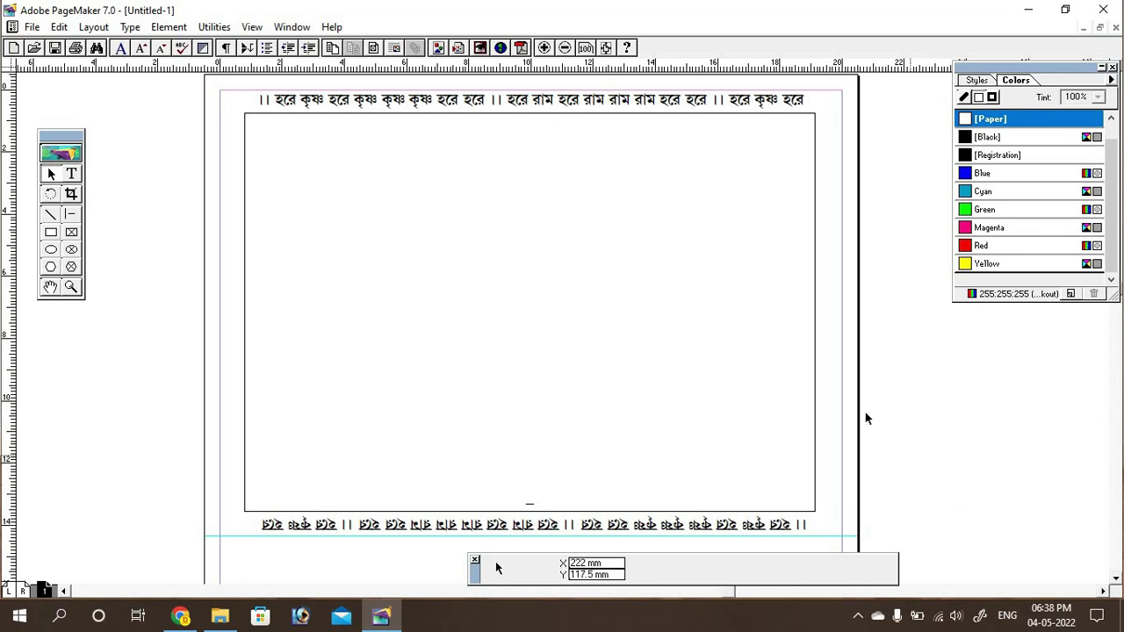
Step: Duplicate the chant line above the frame and place the copy inside the frame's upper part
key("shift+F4")
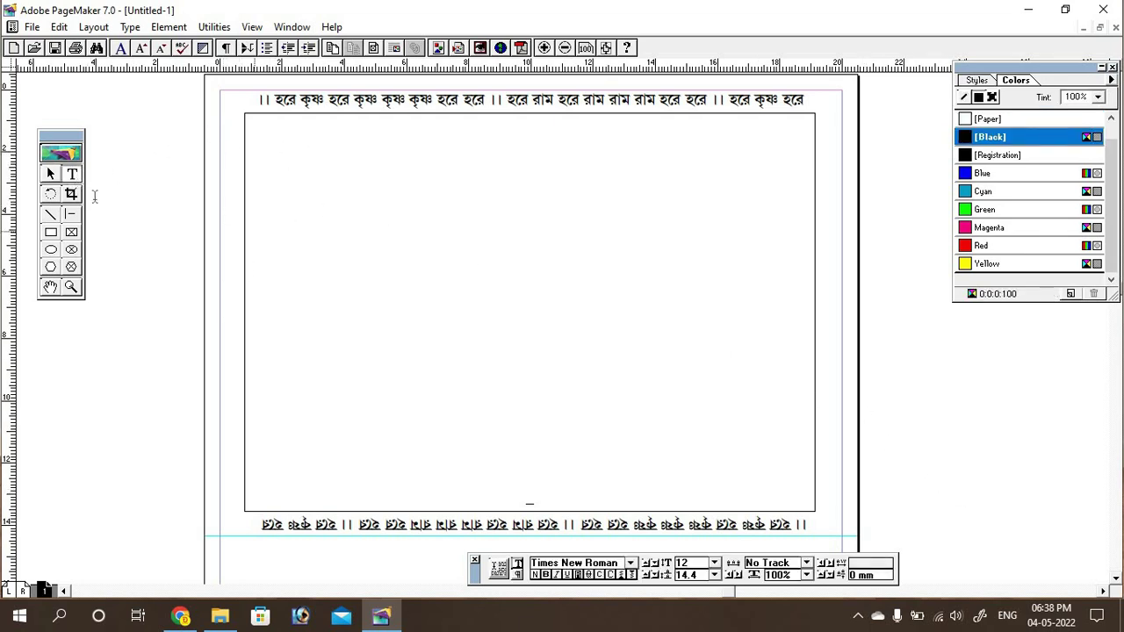
left_click(50, 174)
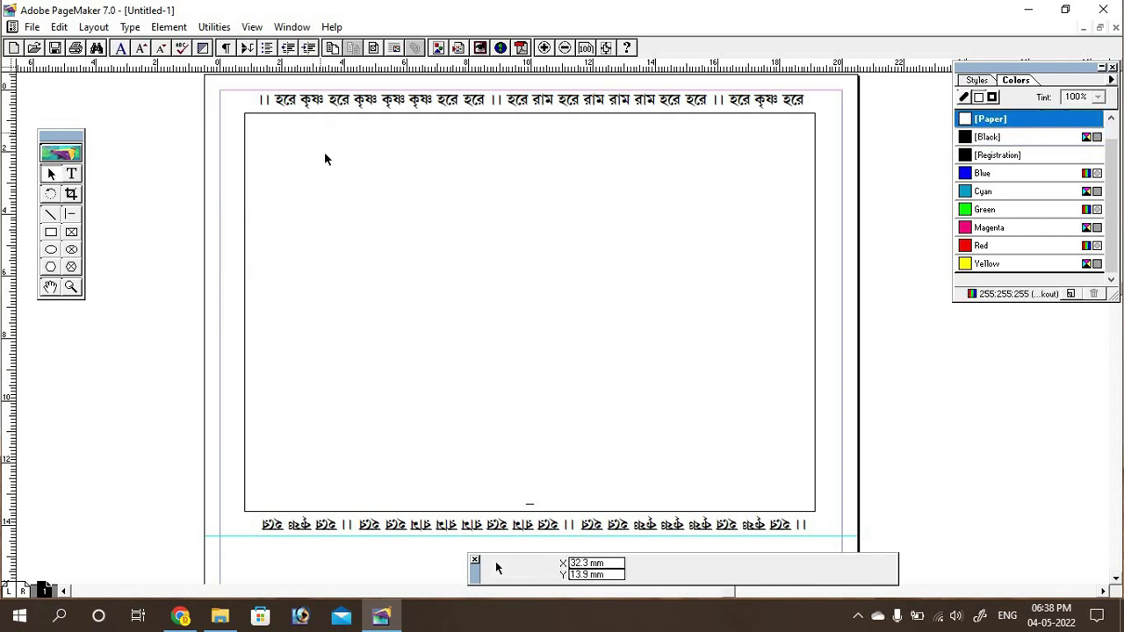
left_click(465, 101)
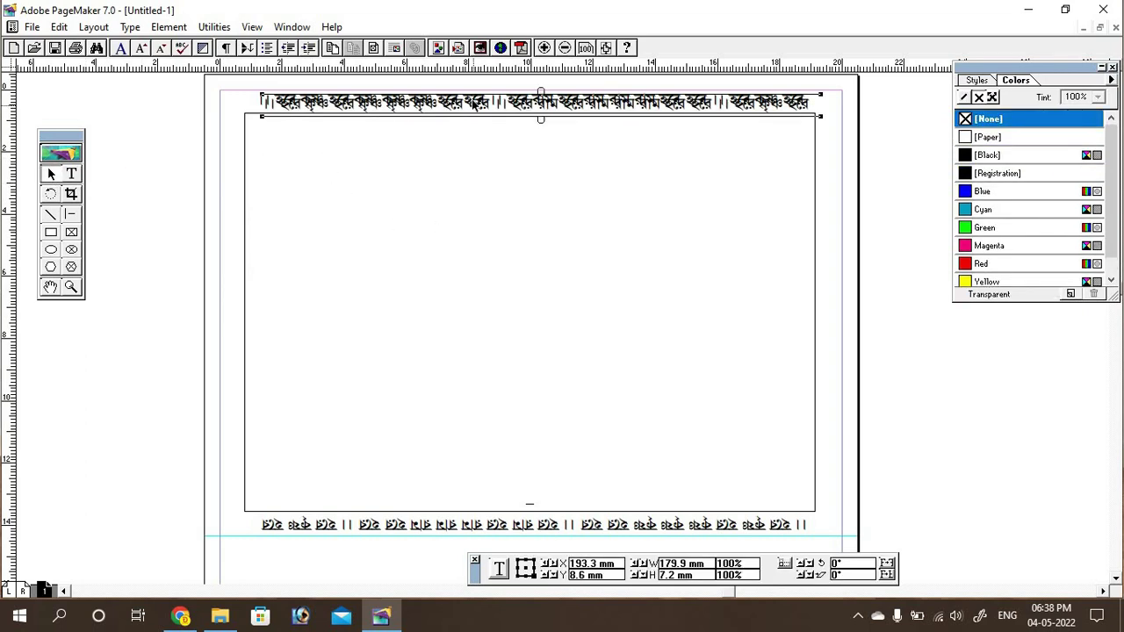
left_click_drag(472, 104, 467, 239)
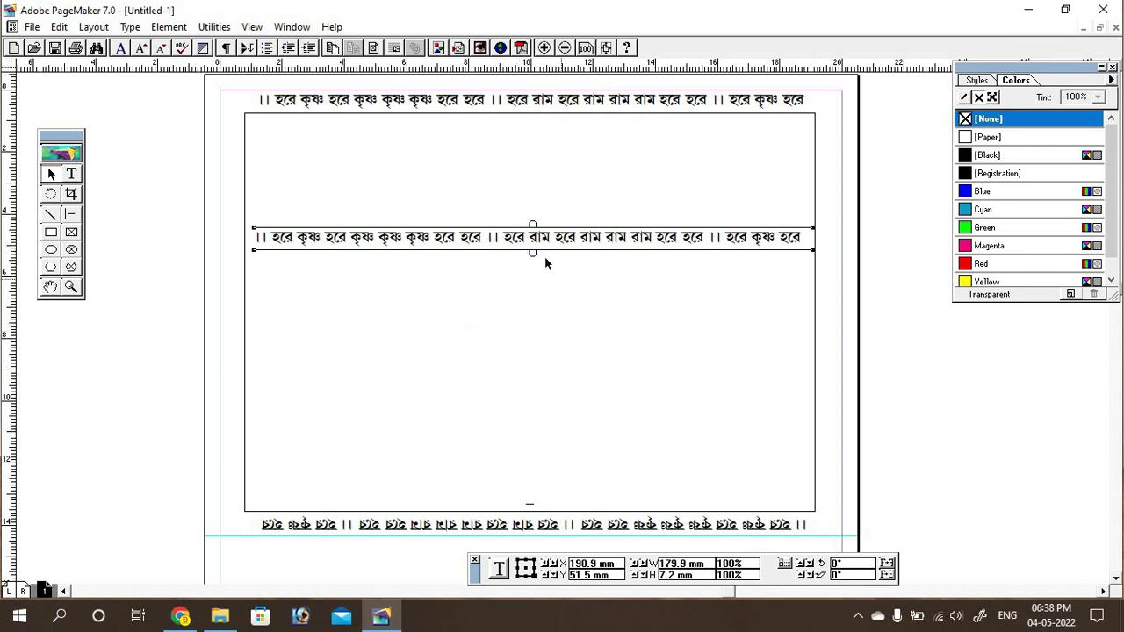
Step: Rotate the copied chant line by -90° and place it between the frame's right edge and the right margin, starting near the frame's top
key("shift+F2")
left_click_drag(534, 239, 534, 323)
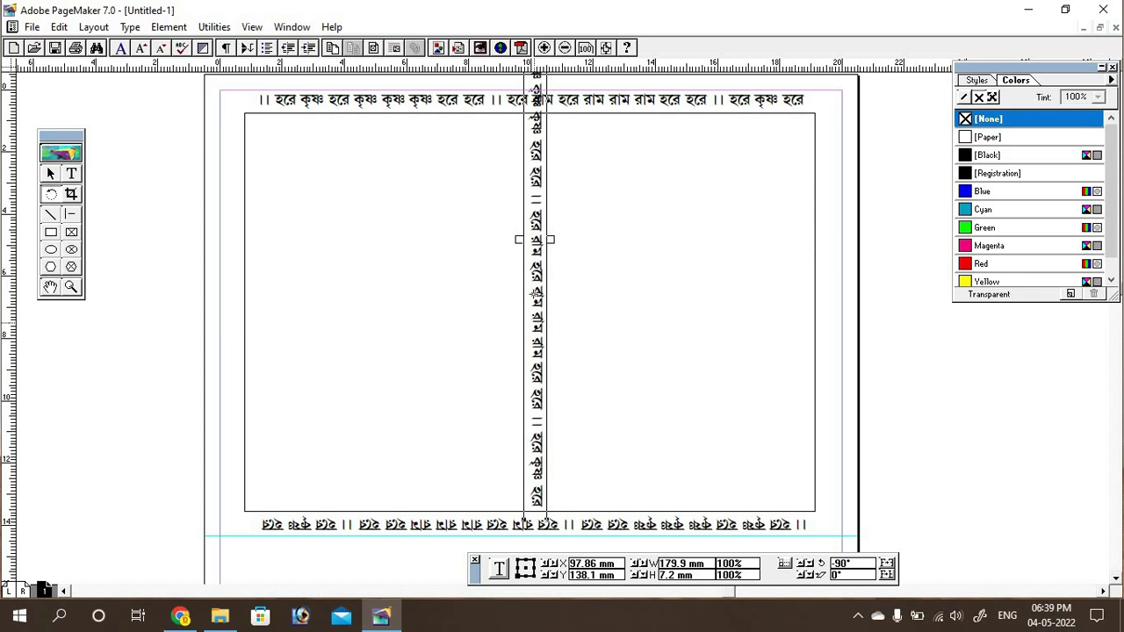
left_click(50, 173)
left_click(95, 176)
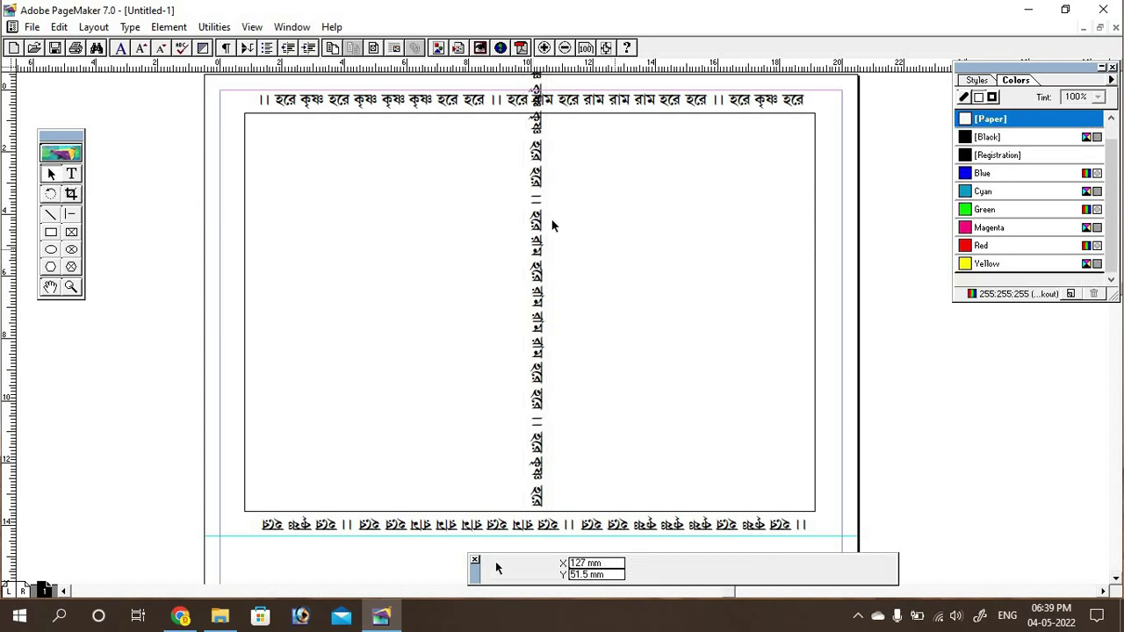
left_click_drag(541, 224, 818, 338)
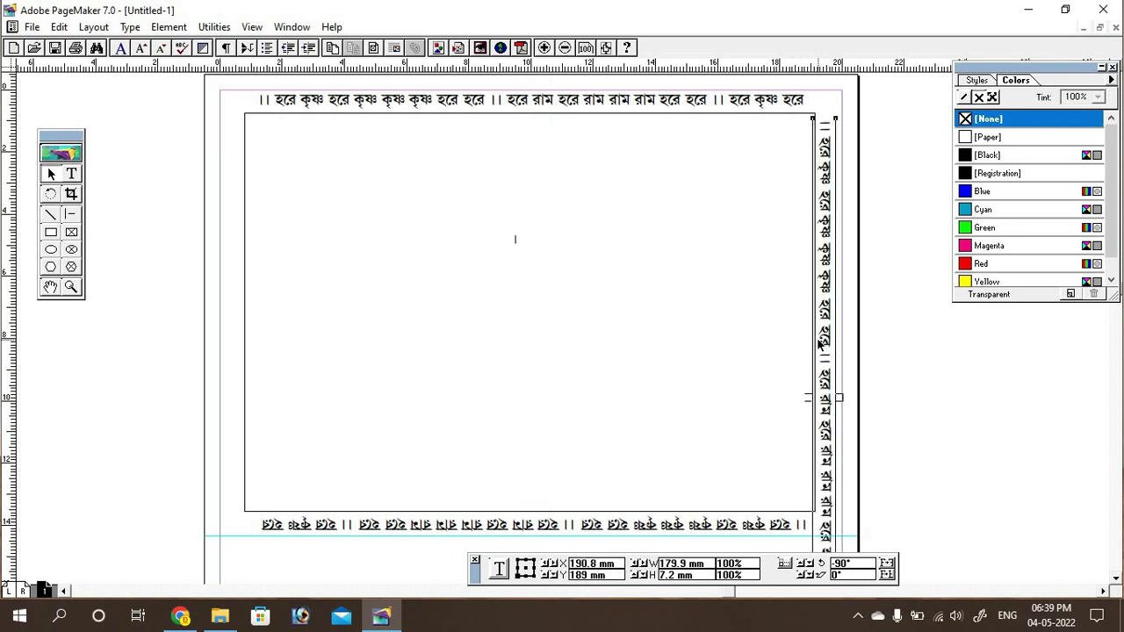
Step: Shorten the vertical chant line to the frame's height by deleting all text after "হরে রাম হরে রাম রাম"
left_click(71, 173)
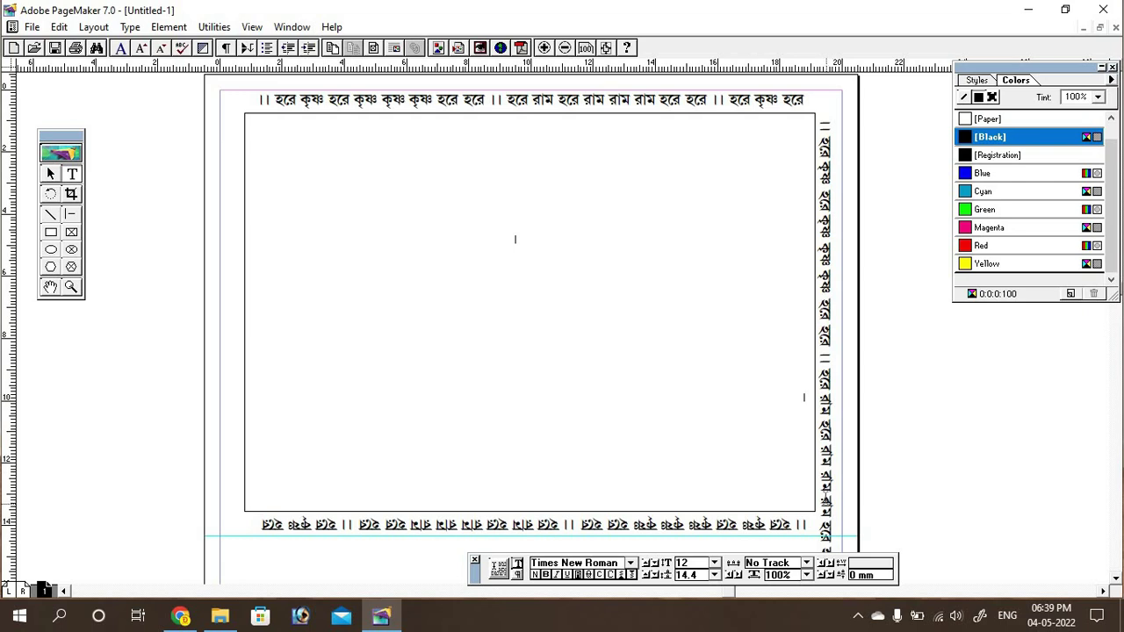
left_click(826, 498)
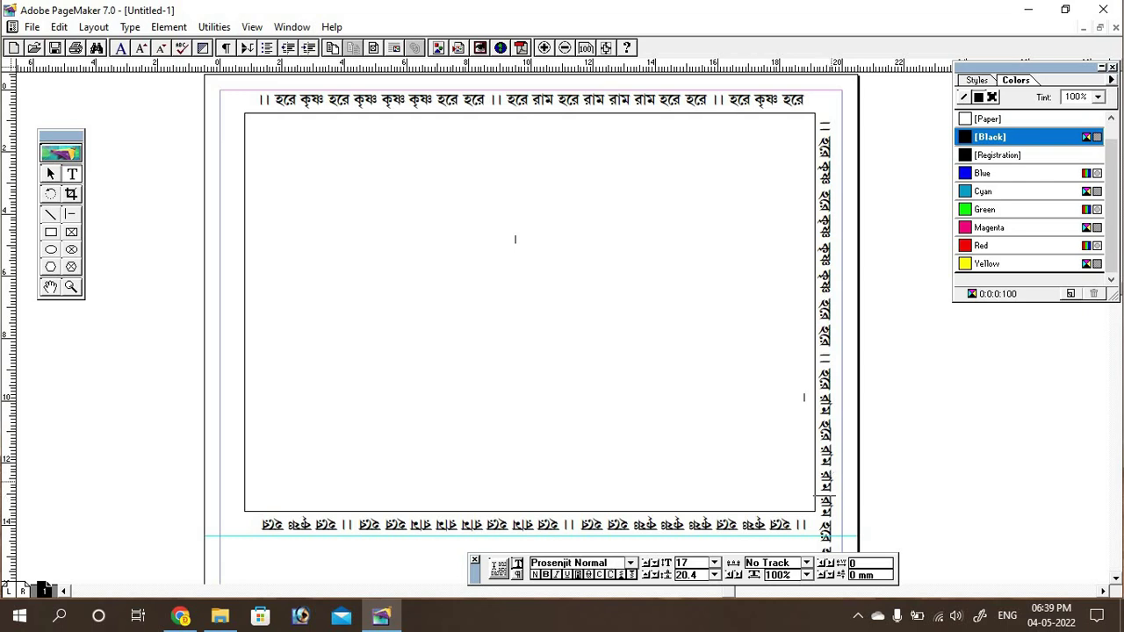
key("Delete")
key("Delete")
key("Delete")
key("Delete")
key("Delete")
key("Delete")
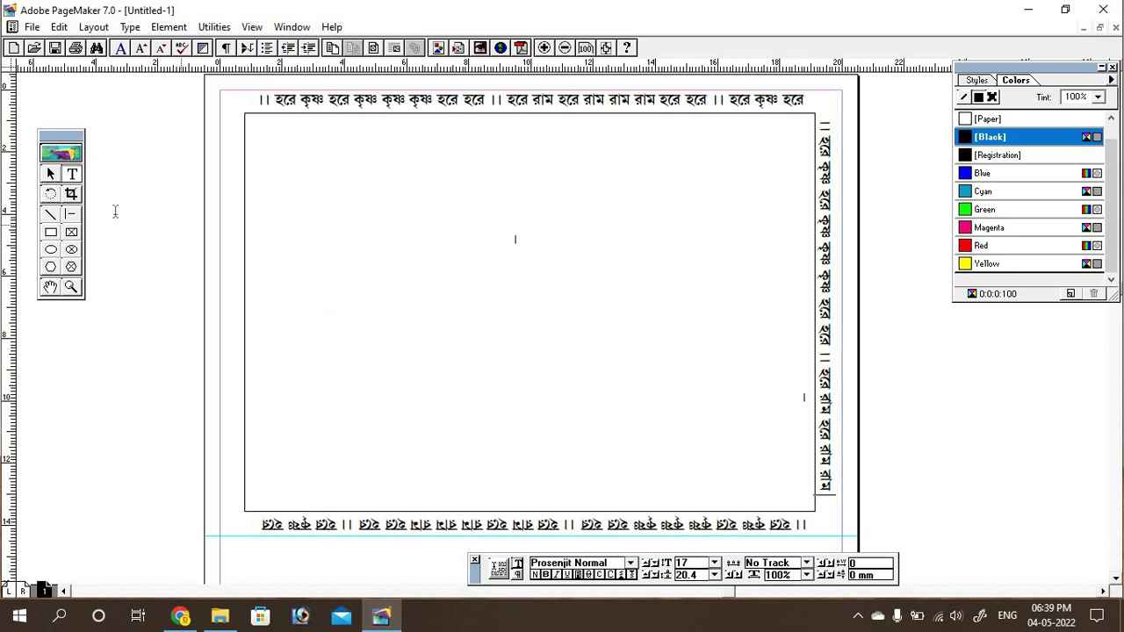
Step: Copy the shortened vertical chant text into a new text block inside the frame and narrow that block to about 122.5 mm
left_click_drag(766, 127, 770, 500)
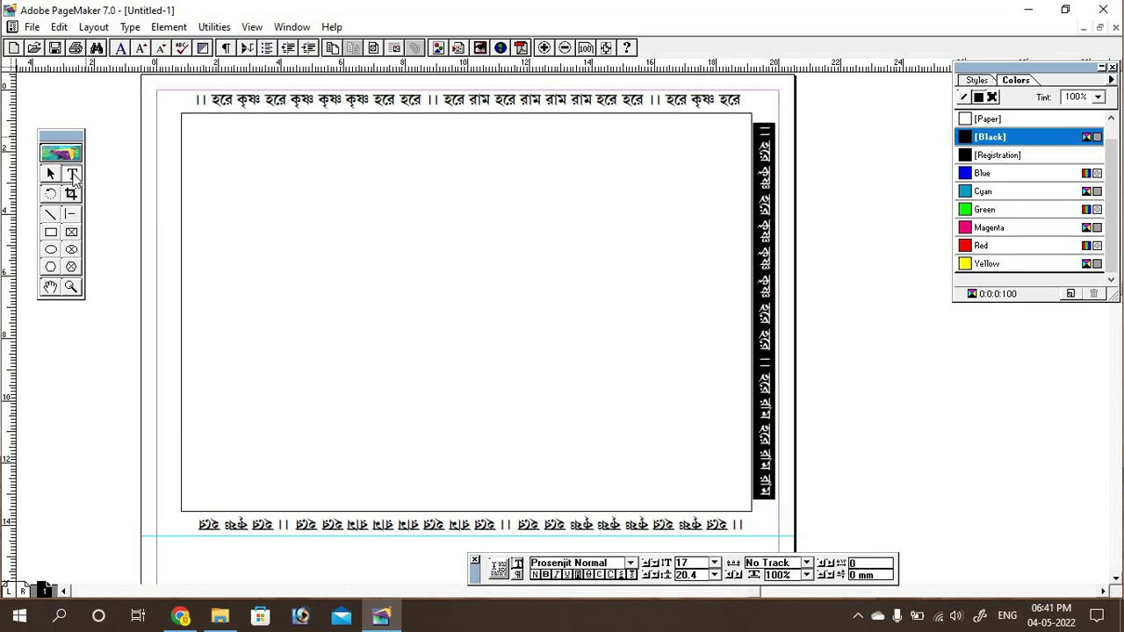
left_click(74, 175)
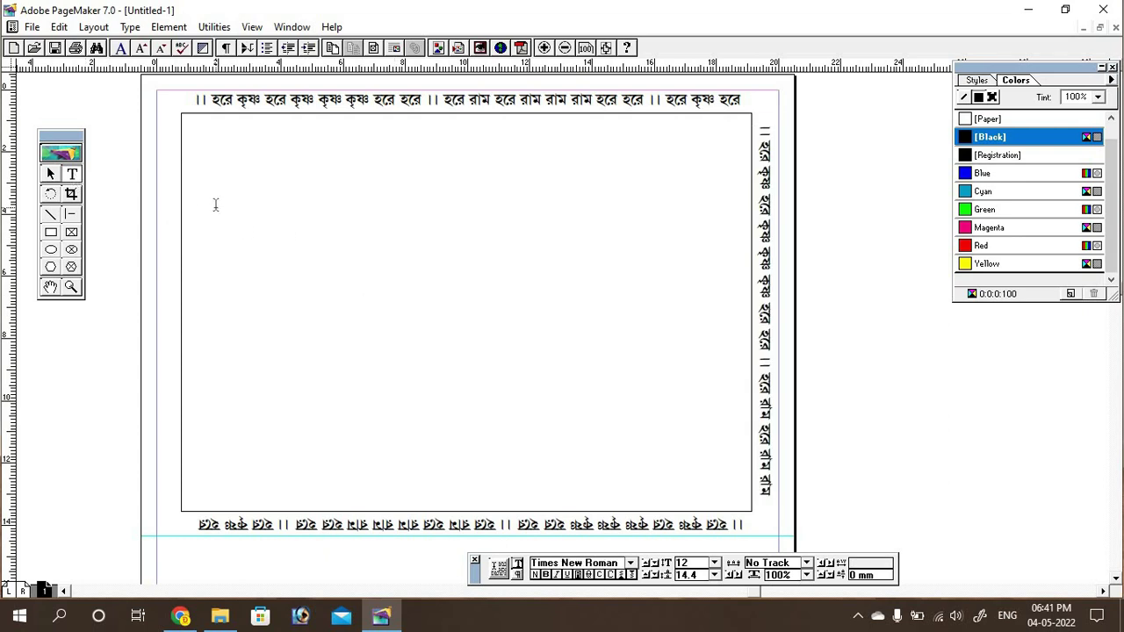
left_click_drag(215, 205, 716, 432)
type("।। হরে কৃষ্ণ হরে কৃষ্ণ কৃষ্ণ কৃষ্ণ হরে হরে ।। হরে রাম হরে রাম রাম")
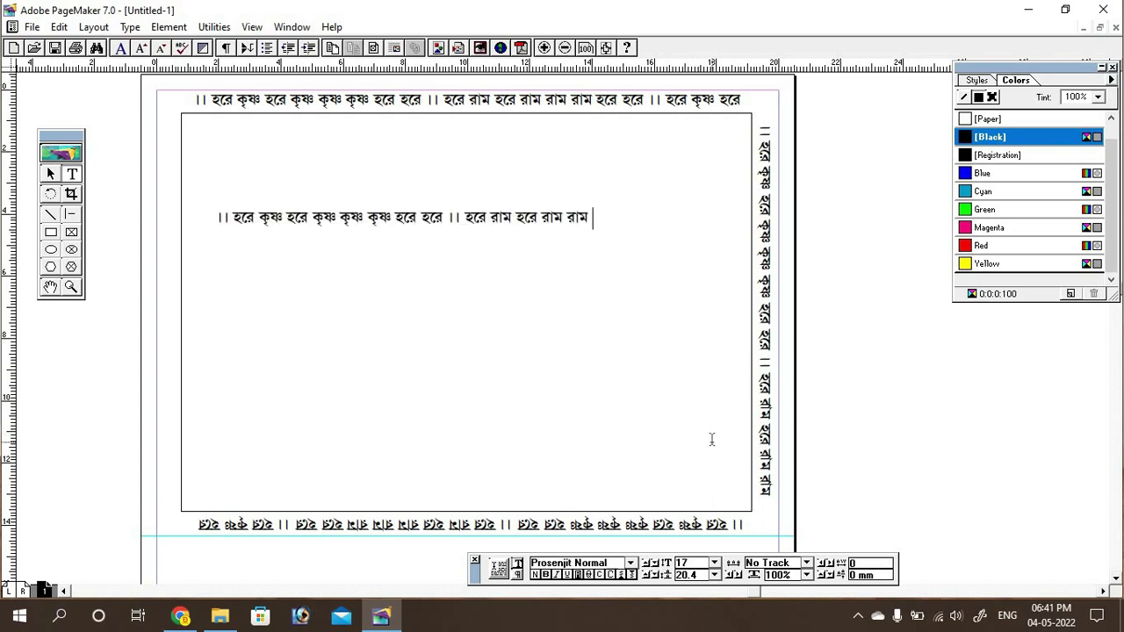
left_click(50, 174)
left_click(310, 222)
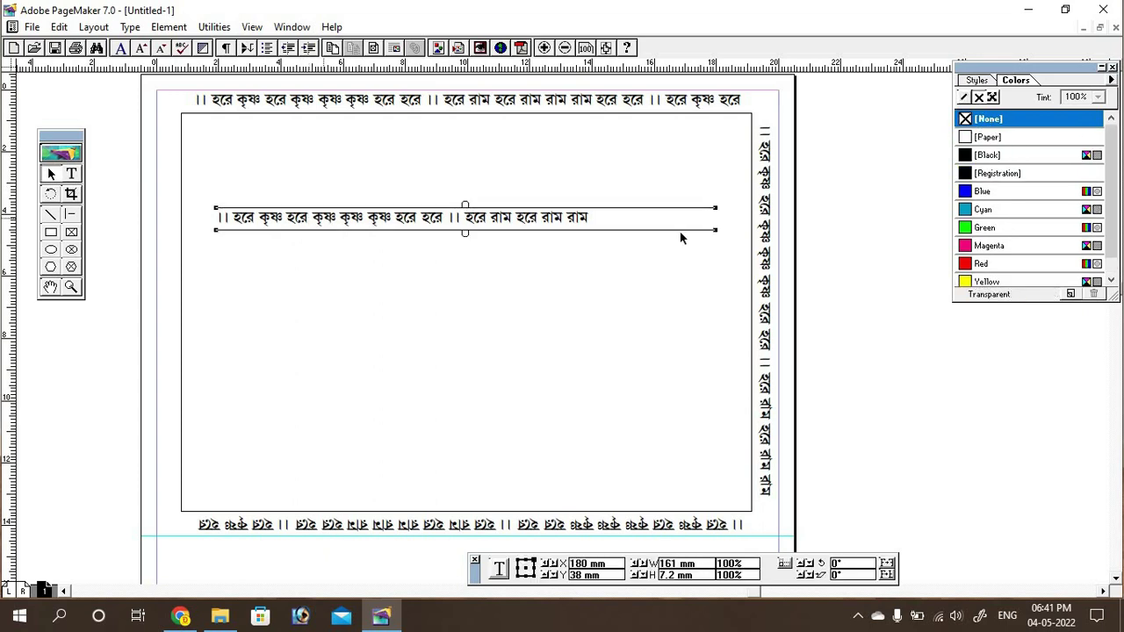
left_click_drag(717, 234, 597, 231)
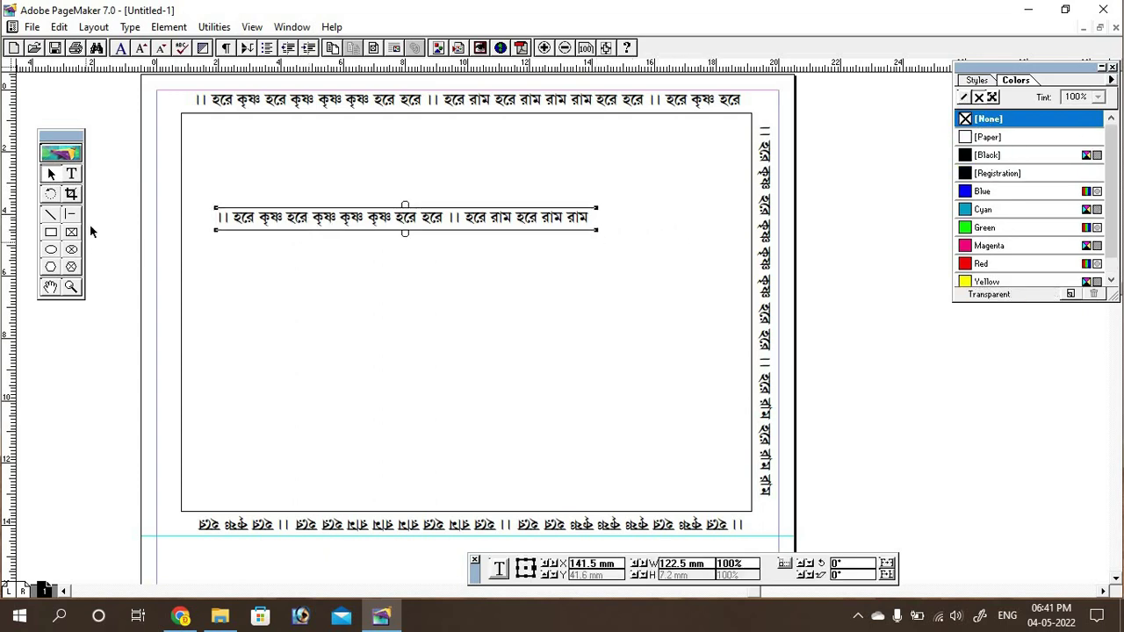
Step: Rotate the new chant block by 90° and place it between the left margin and the frame's left edge
left_click(51, 195)
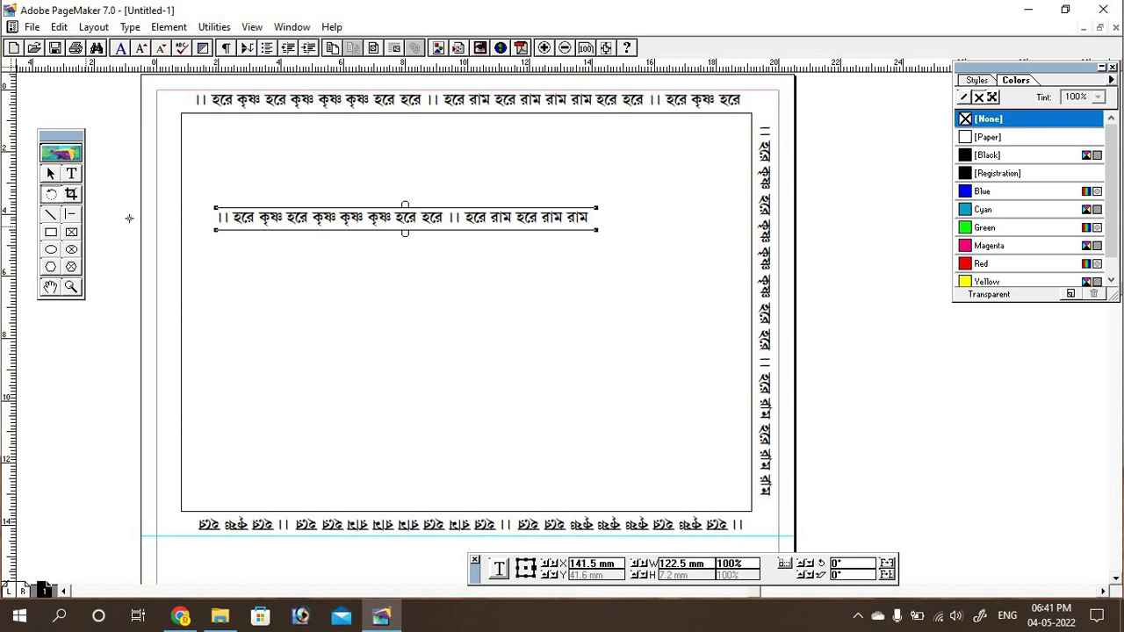
left_click_drag(406, 231, 407, 112)
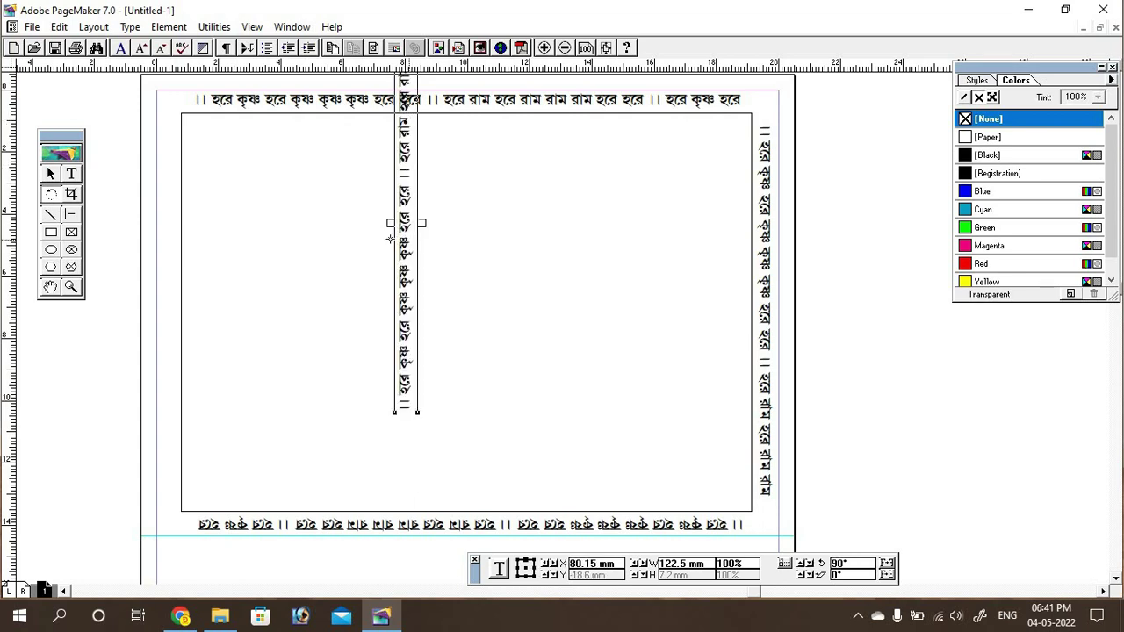
left_click(50, 173)
left_click(362, 235)
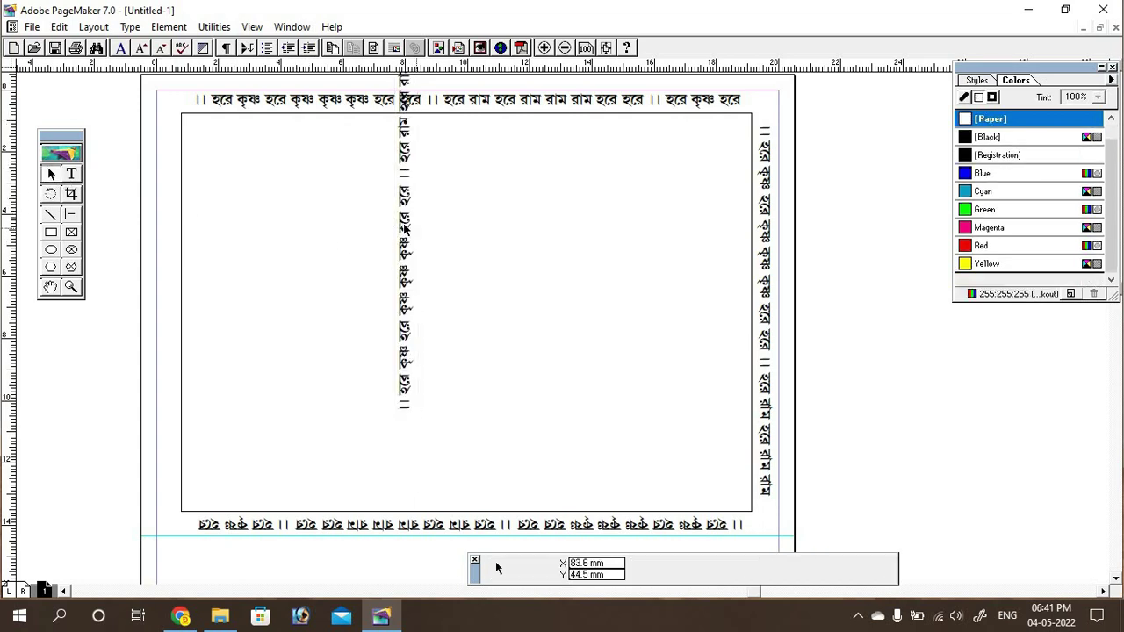
left_click_drag(404, 227, 169, 314)
key("Right")
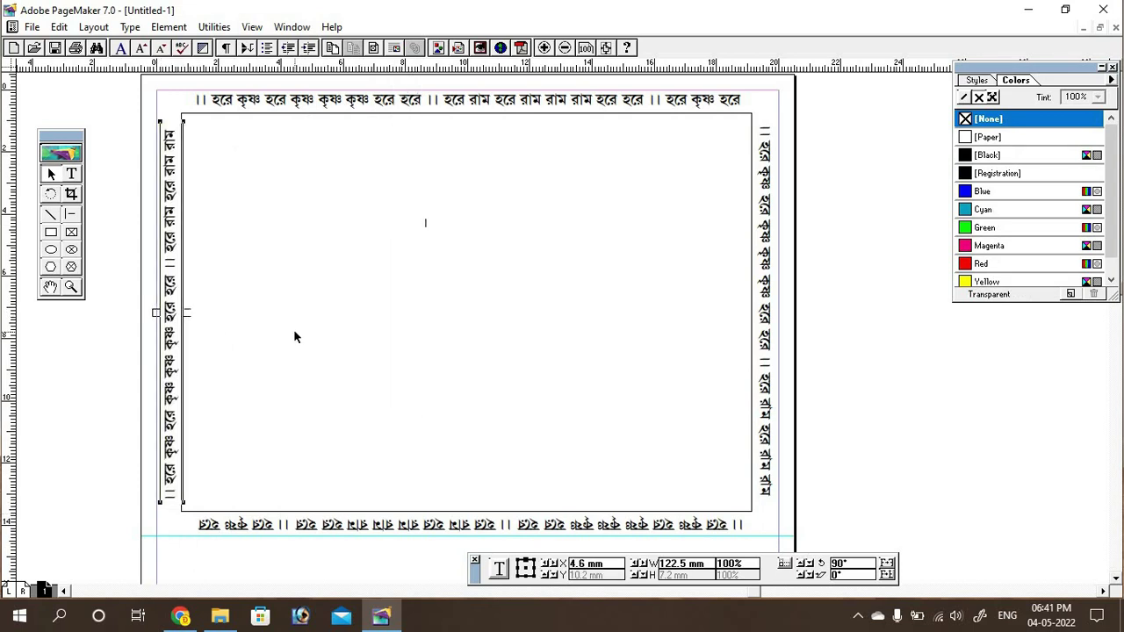
left_click(341, 294)
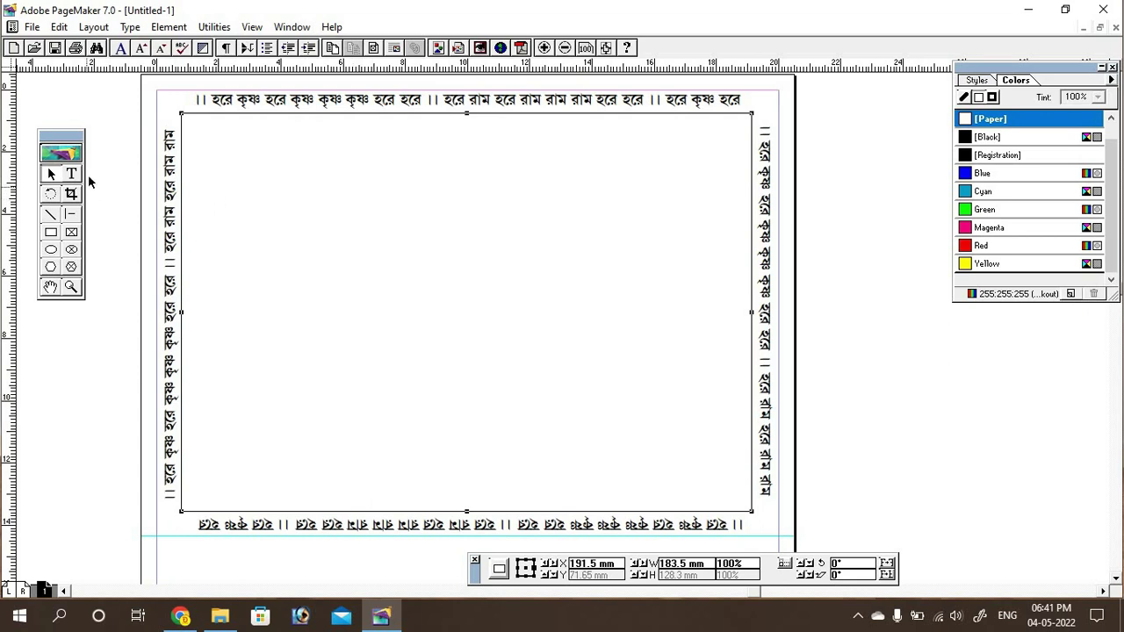
Step: Start placing an external file as a new item and browse to the YouTube (G:) drive
left_click(32, 26)
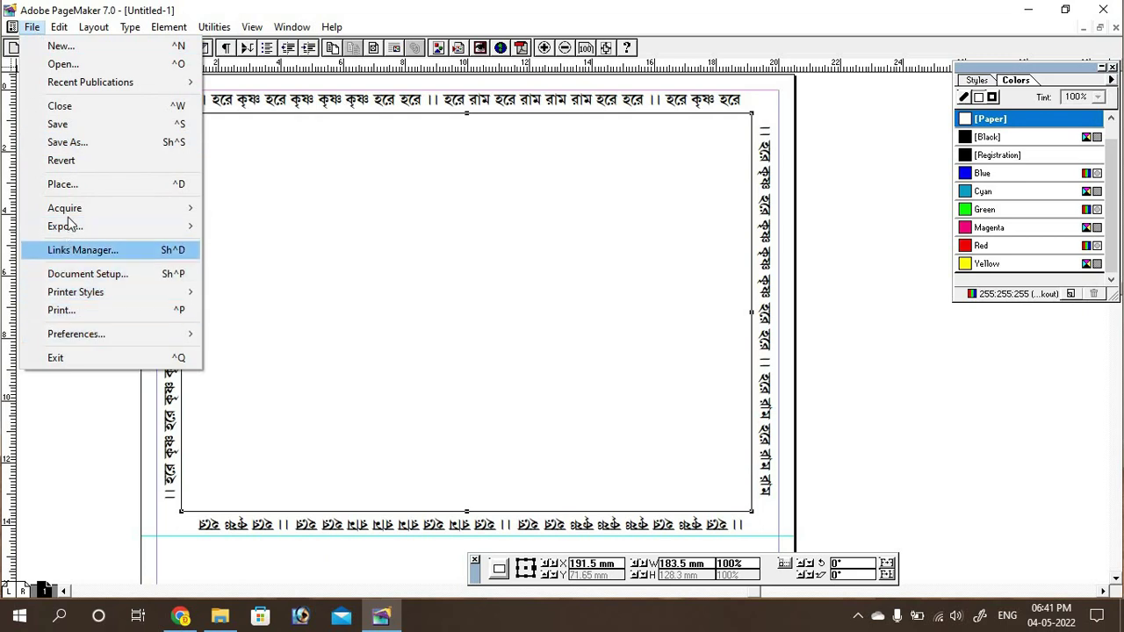
left_click(75, 185)
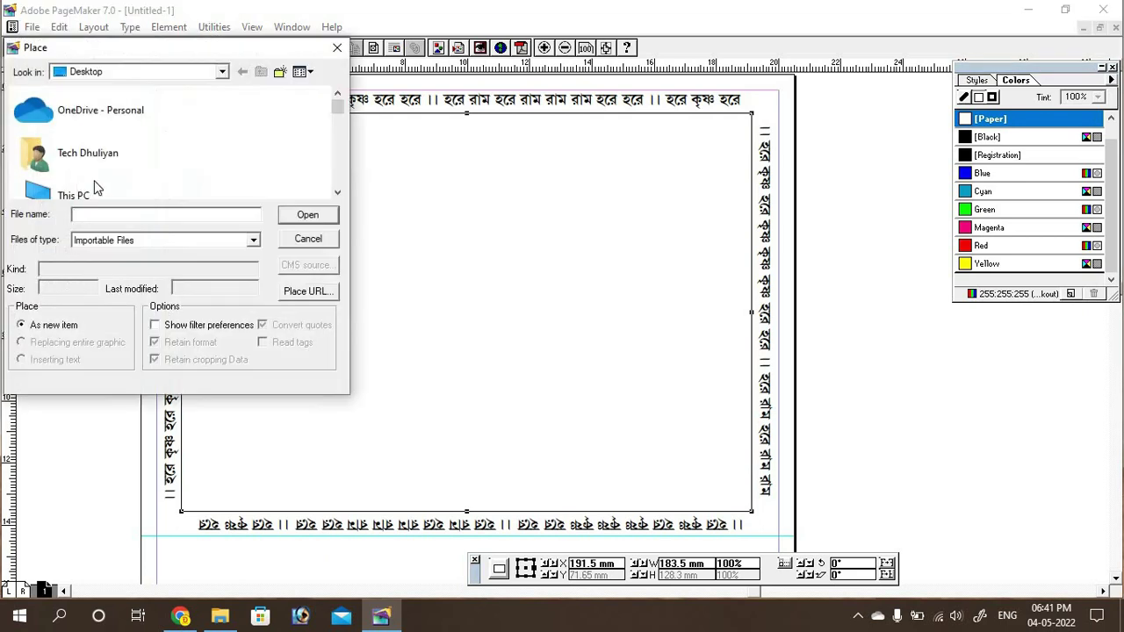
left_click(222, 74)
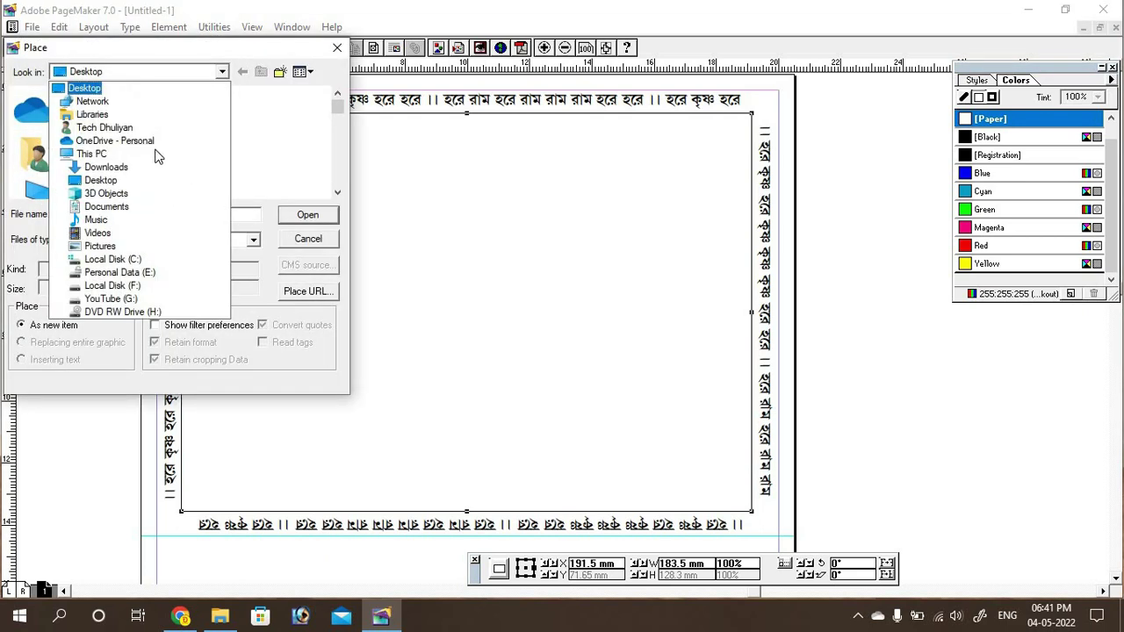
left_click(111, 299)
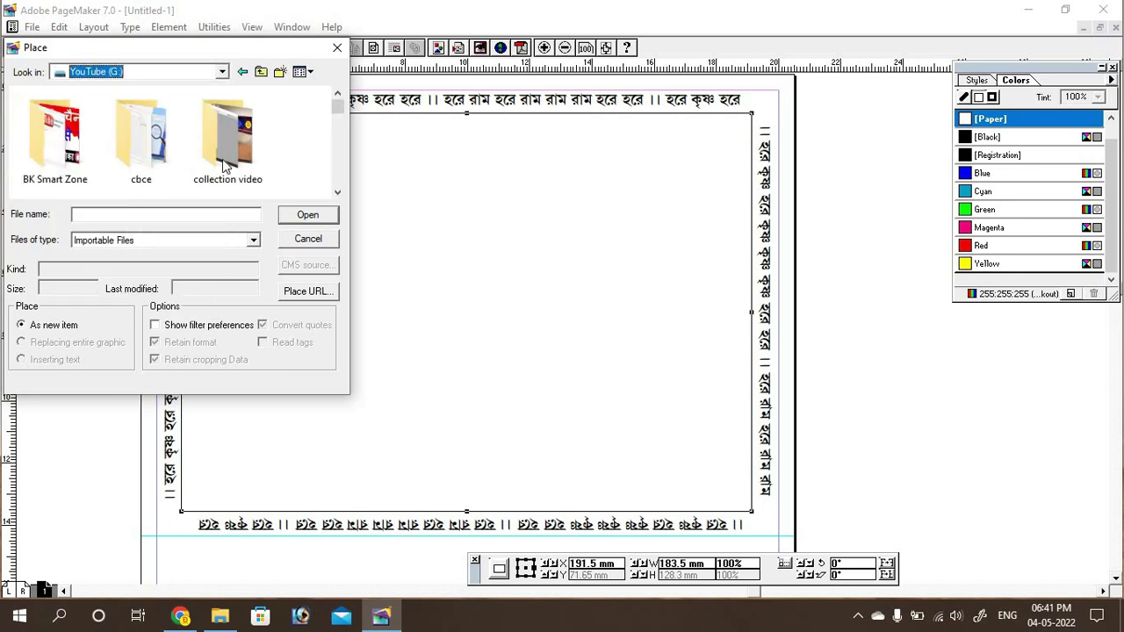
Step: Open the DTP Collection folder on the drive and go into its DTP COLLECTION subfolder of clip art
left_click(337, 194)
left_click(337, 194)
left_click(337, 194)
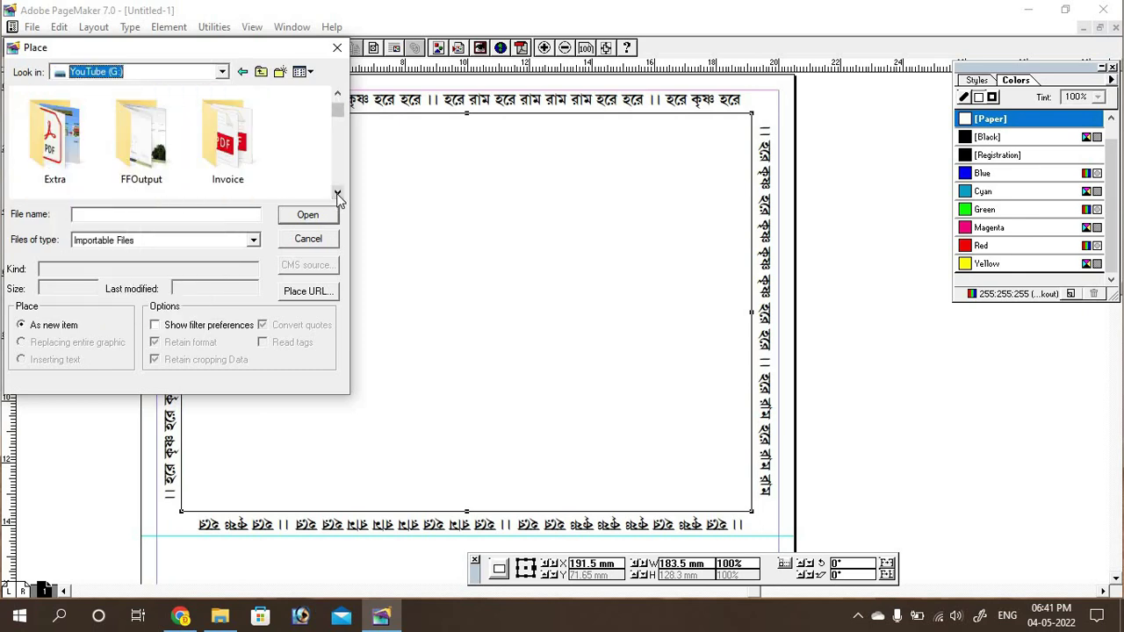
left_click(337, 195)
left_click(337, 194)
left_click_drag(337, 115, 338, 100)
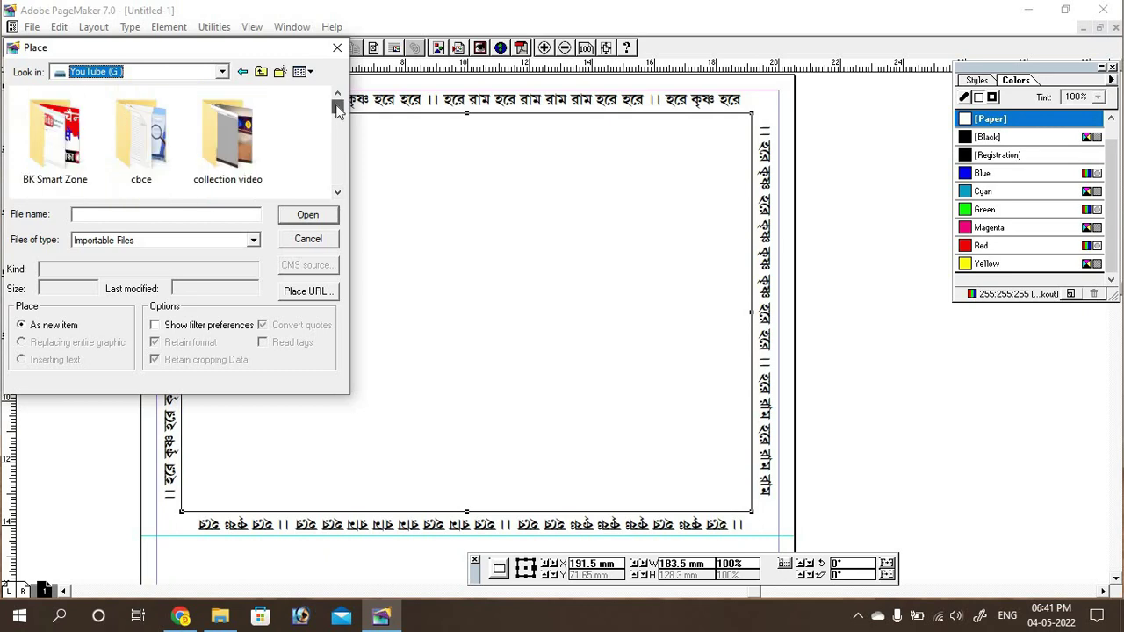
left_click(337, 193)
left_click(337, 194)
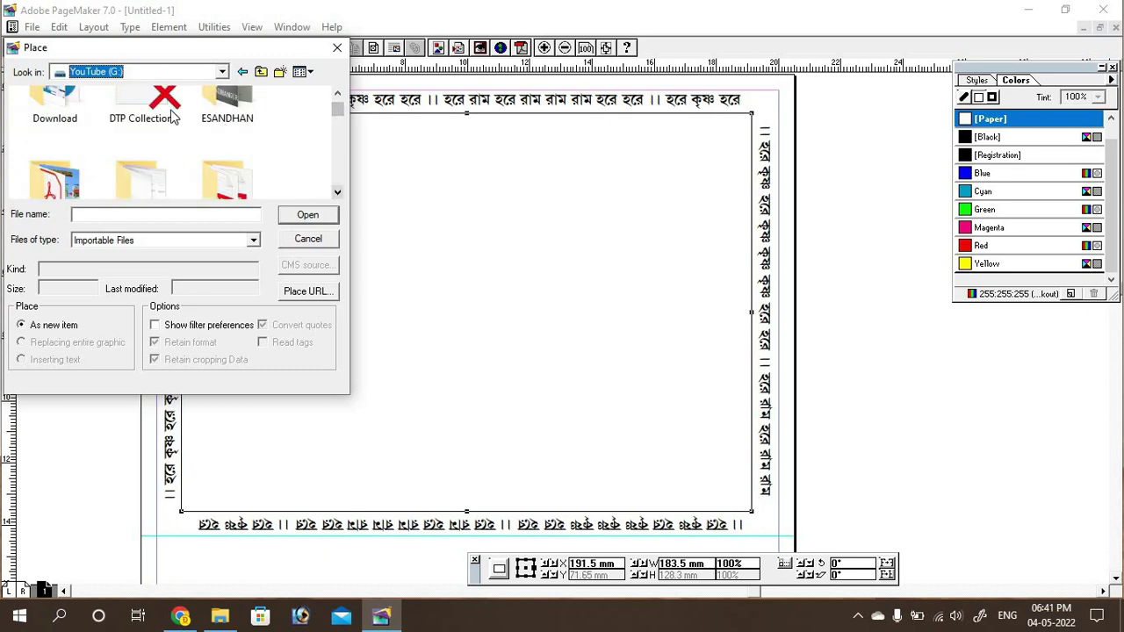
double_click(140, 112)
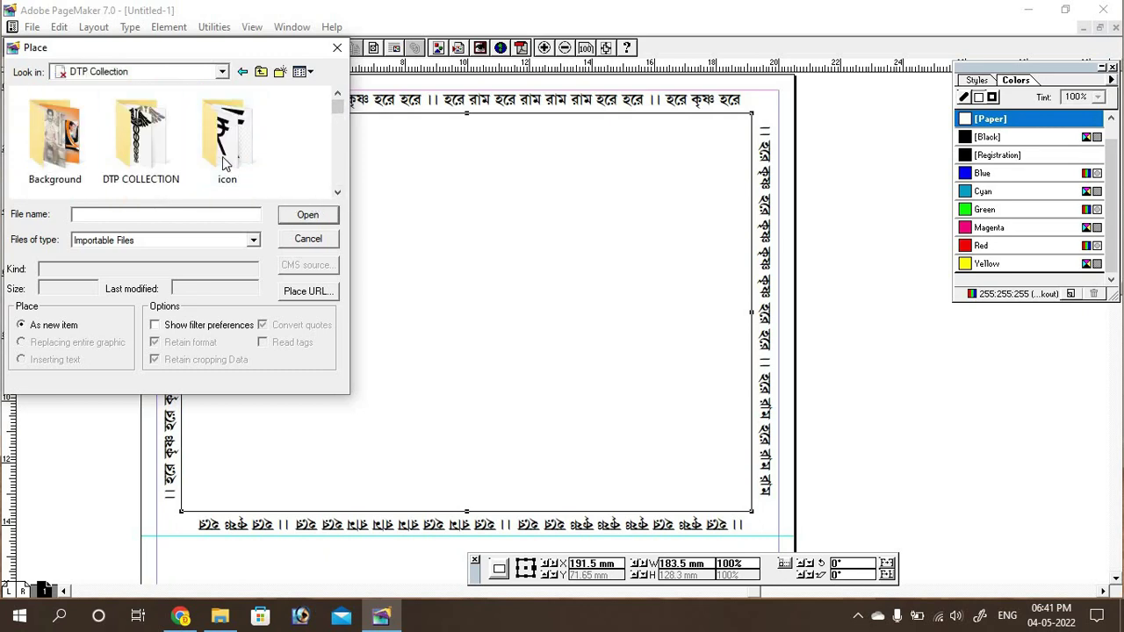
double_click(153, 149)
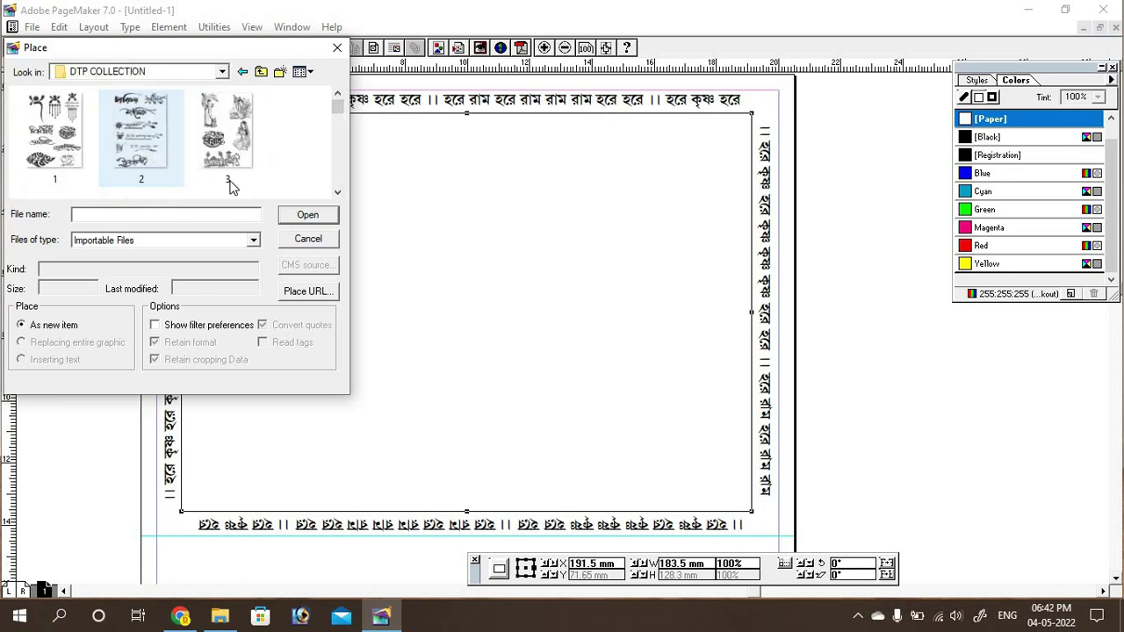
Step: Place clip-art image 8 from the DTP COLLECTION folder inside the frame at about 71 × 90.5 mm
left_click(338, 193)
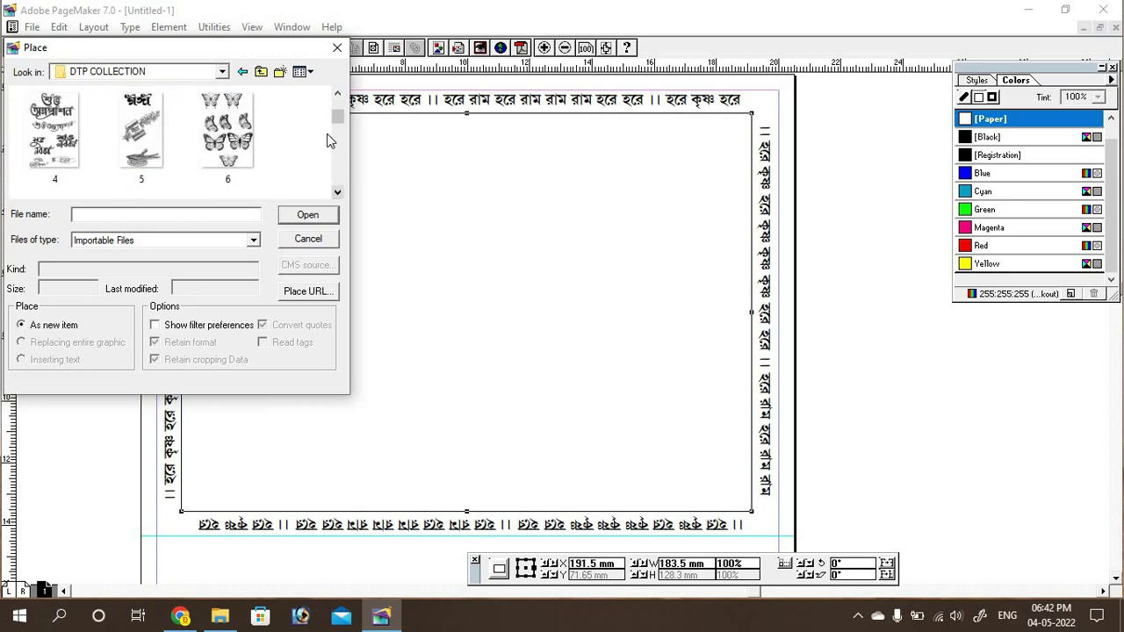
left_click(338, 94)
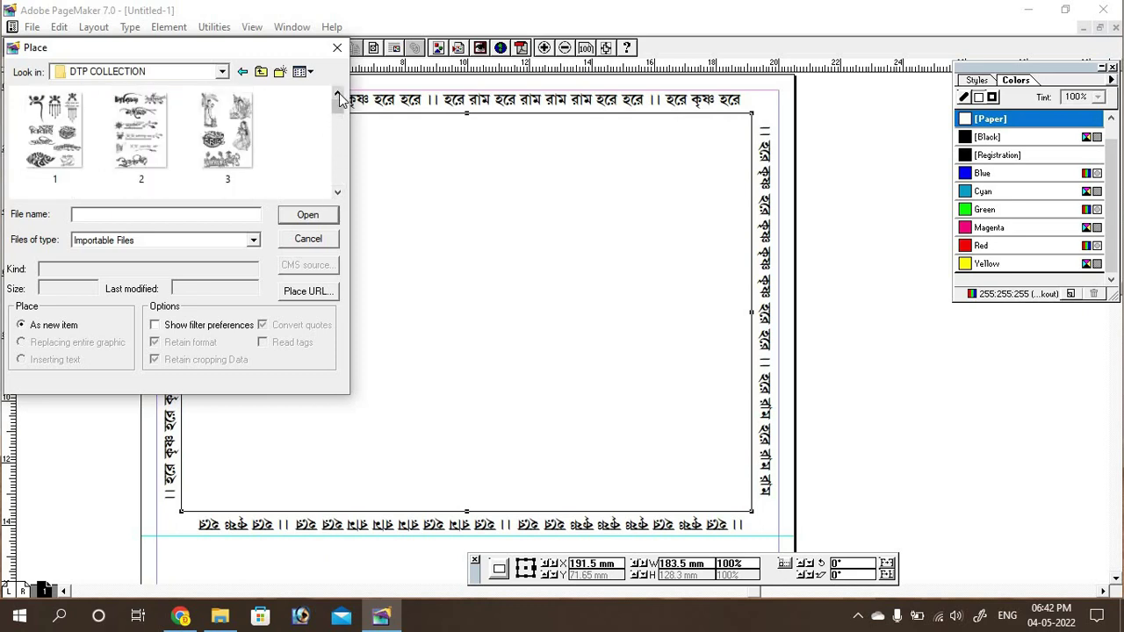
left_click(338, 192)
left_click(339, 193)
left_click(340, 194)
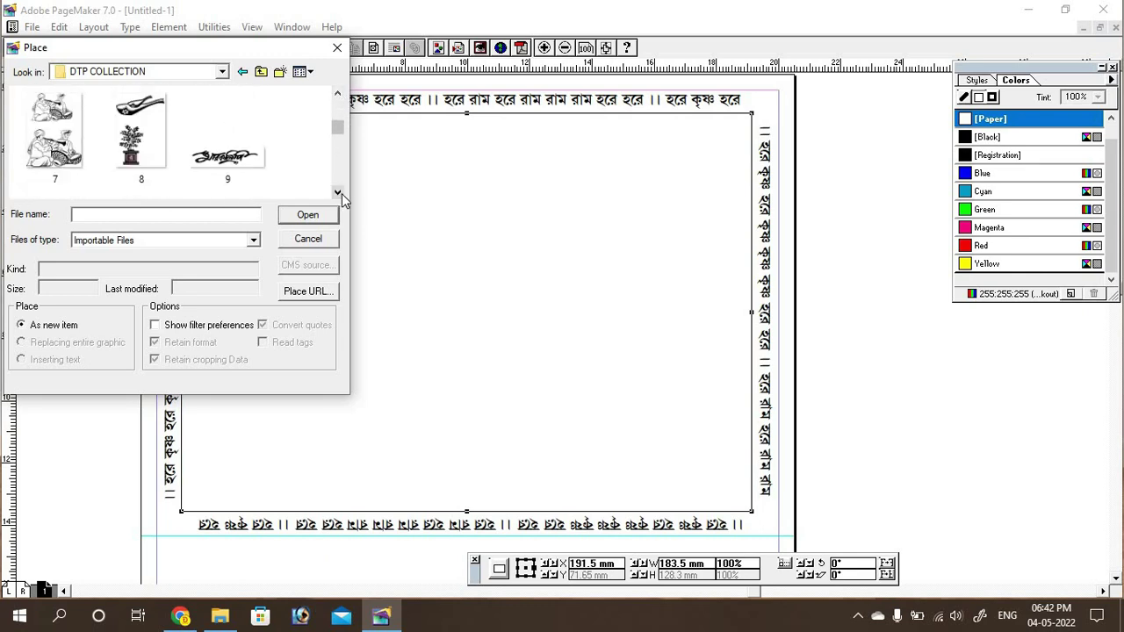
left_click(129, 122)
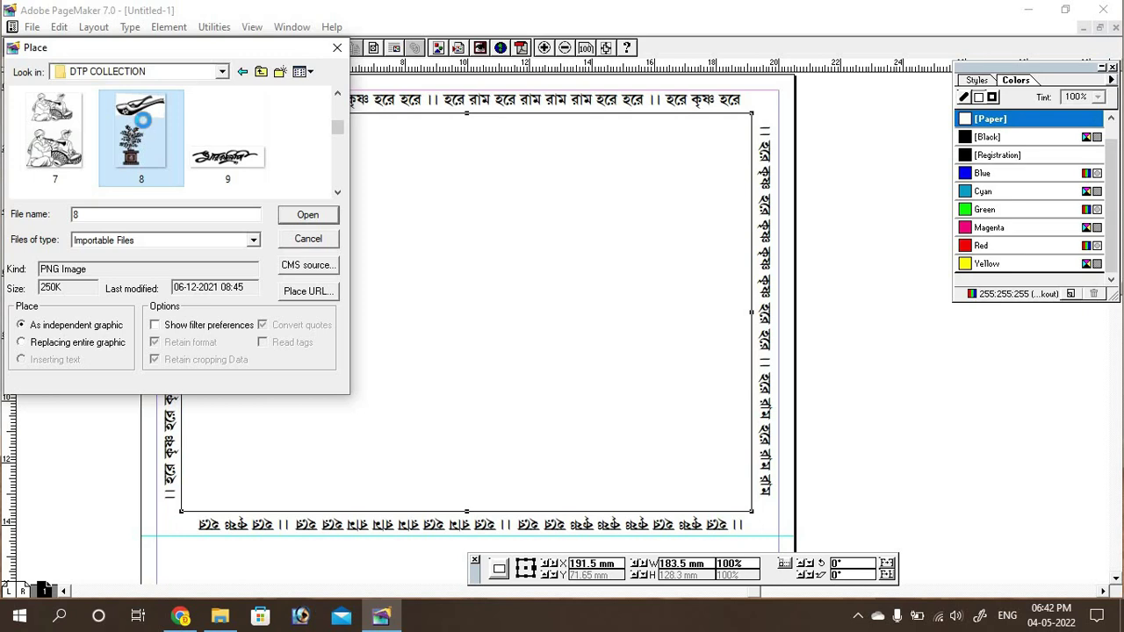
double_click(140, 119)
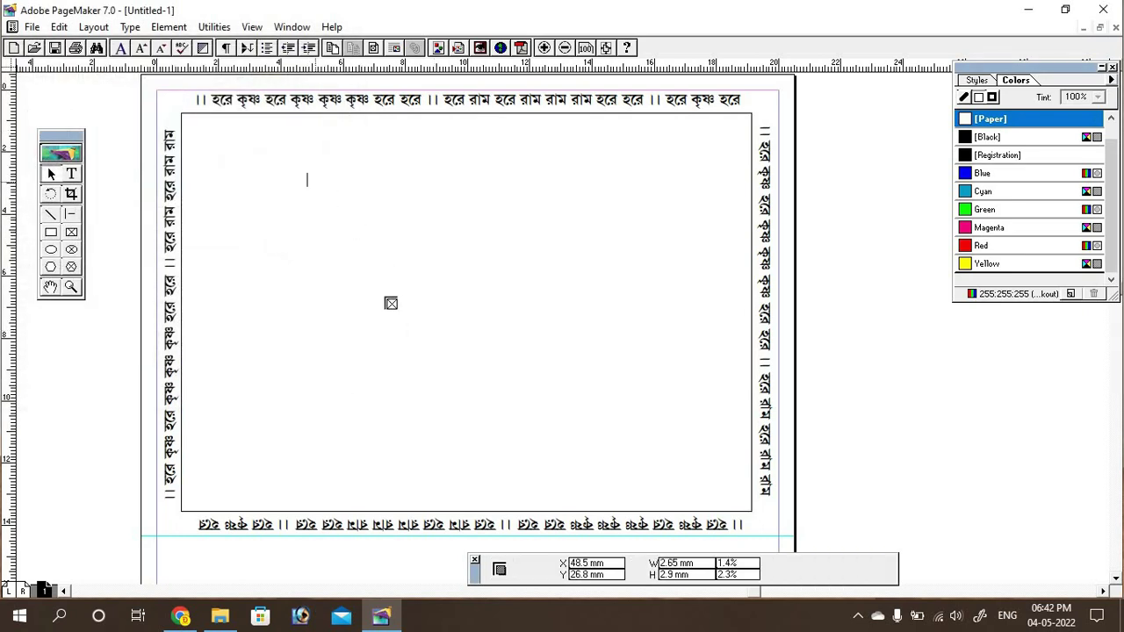
left_click_drag(391, 302, 528, 458)
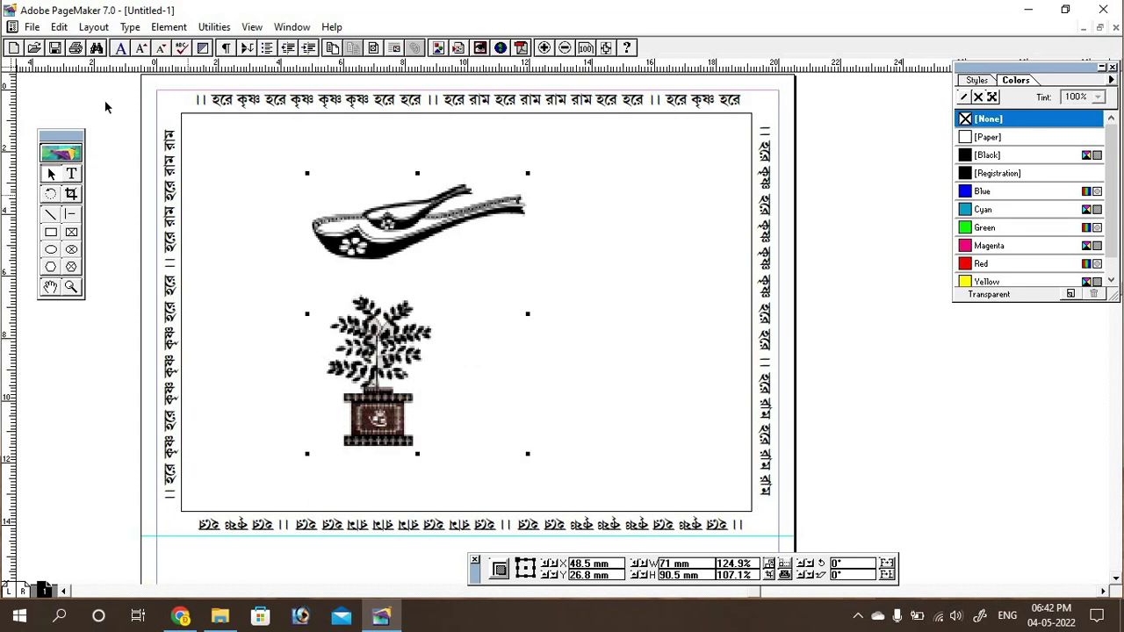
Step: Set the graphics display preference to high resolution and define the standard display by resolution instead of size
left_click(34, 28)
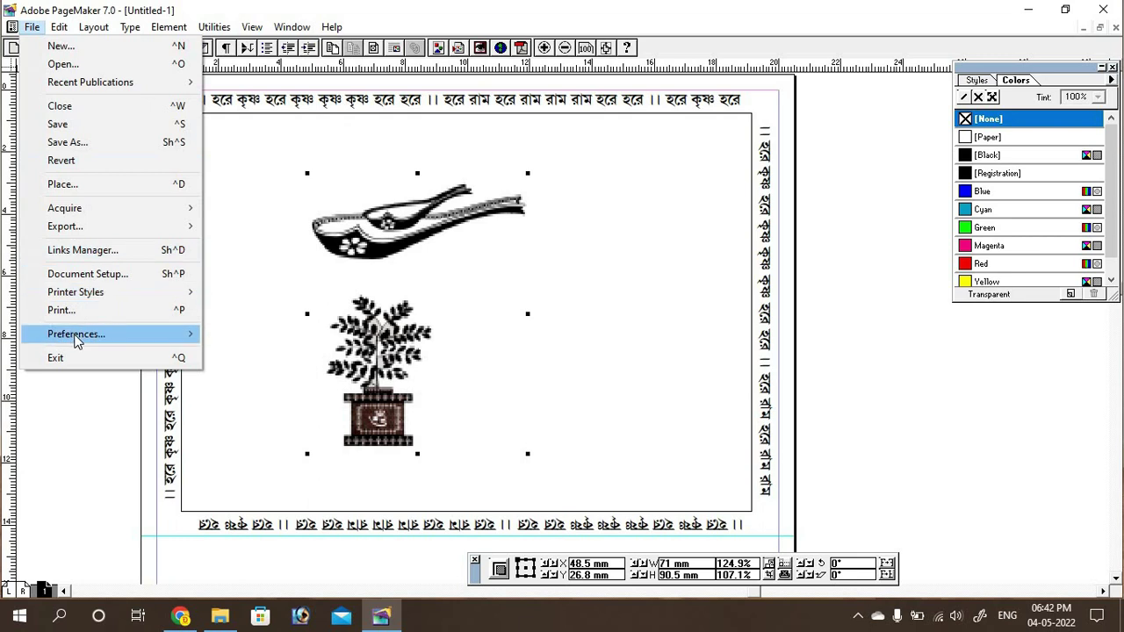
mouse_move(77, 341)
left_click(253, 331)
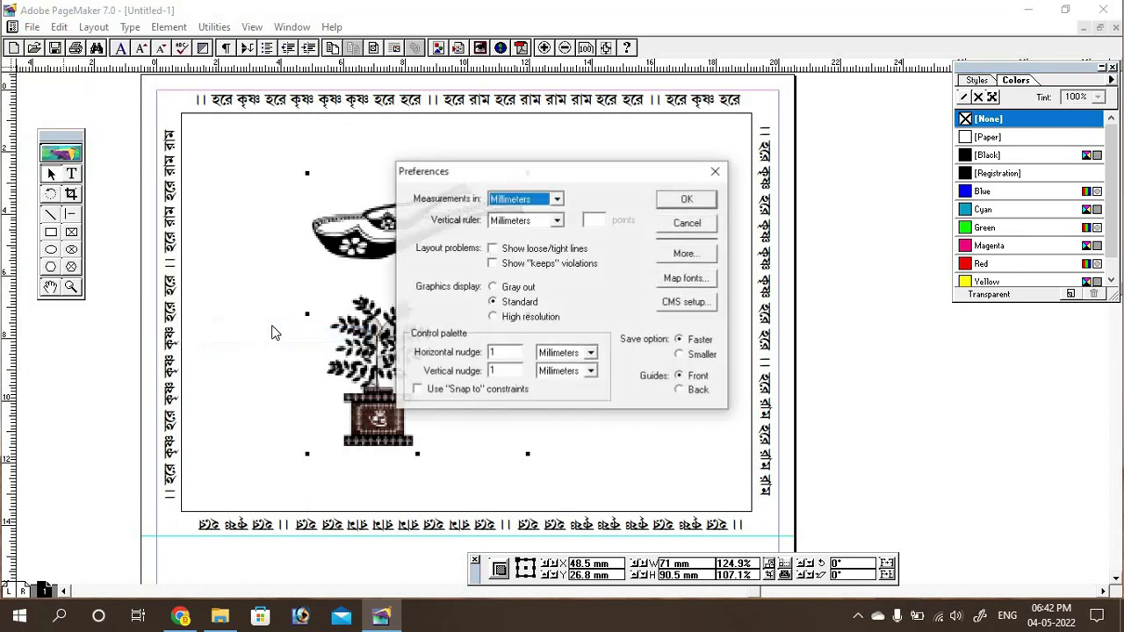
left_click_drag(547, 172, 834, 183)
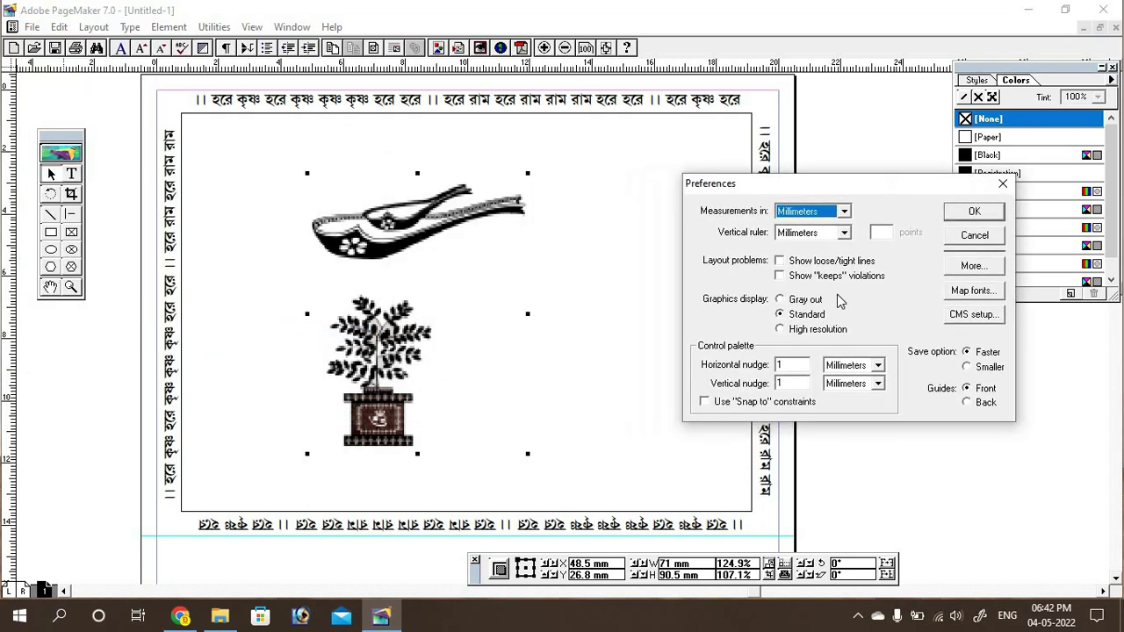
left_click(780, 330)
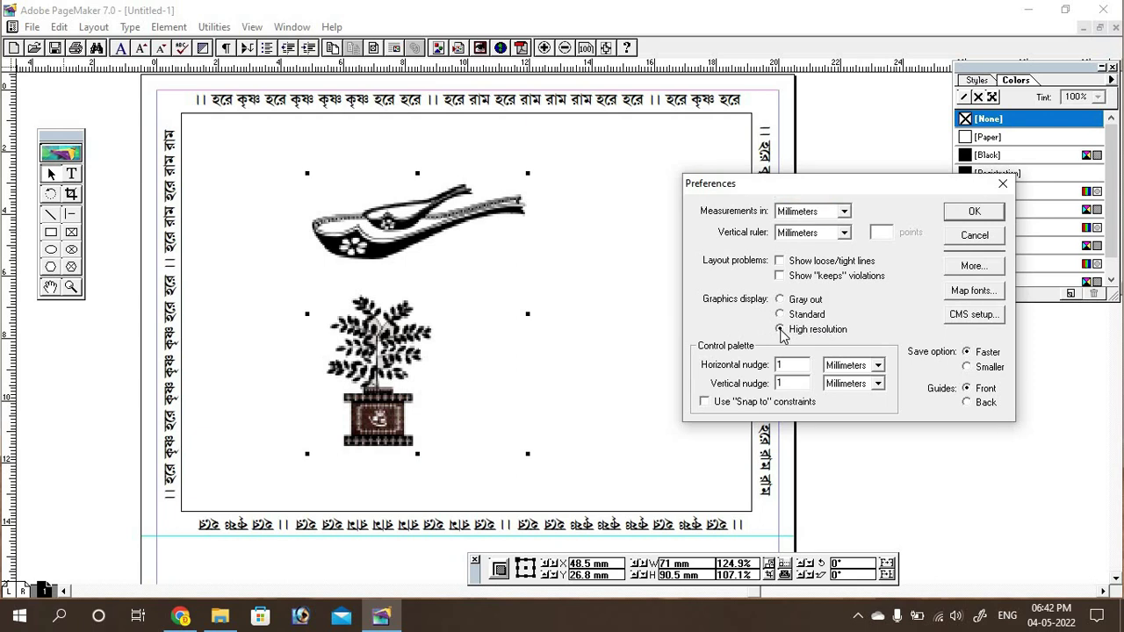
left_click(973, 267)
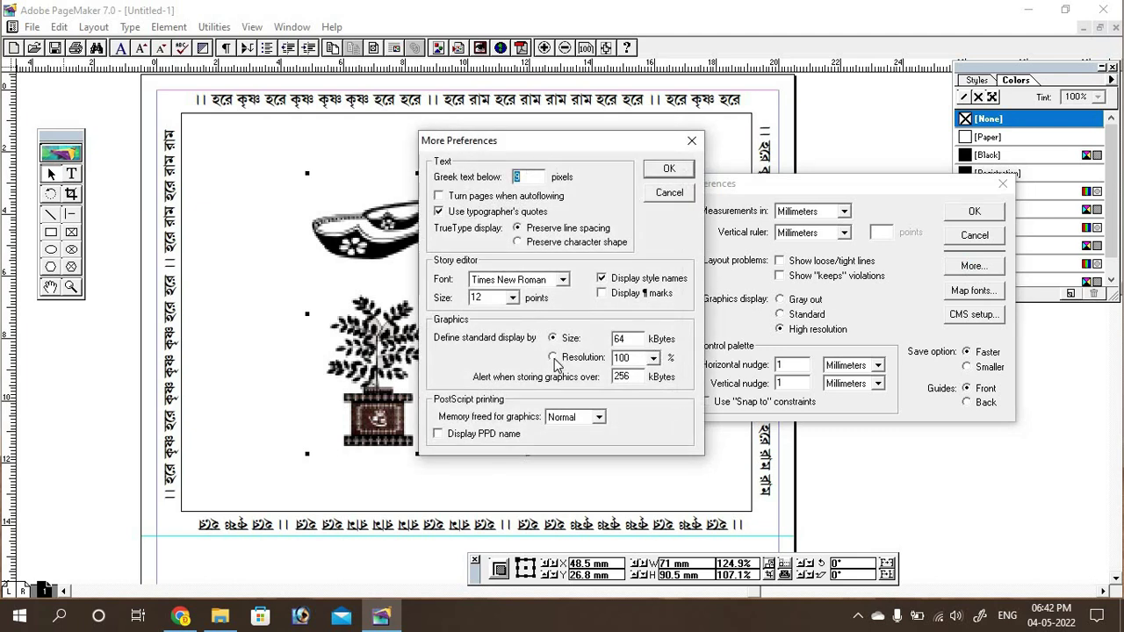
left_click(554, 358)
left_click(669, 169)
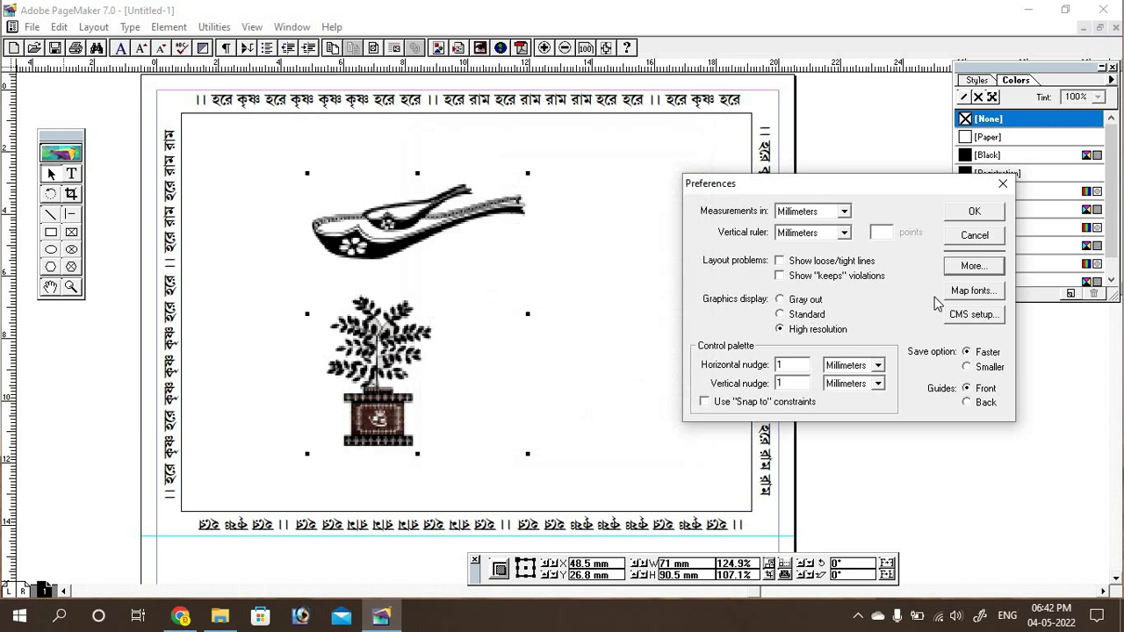
left_click(977, 213)
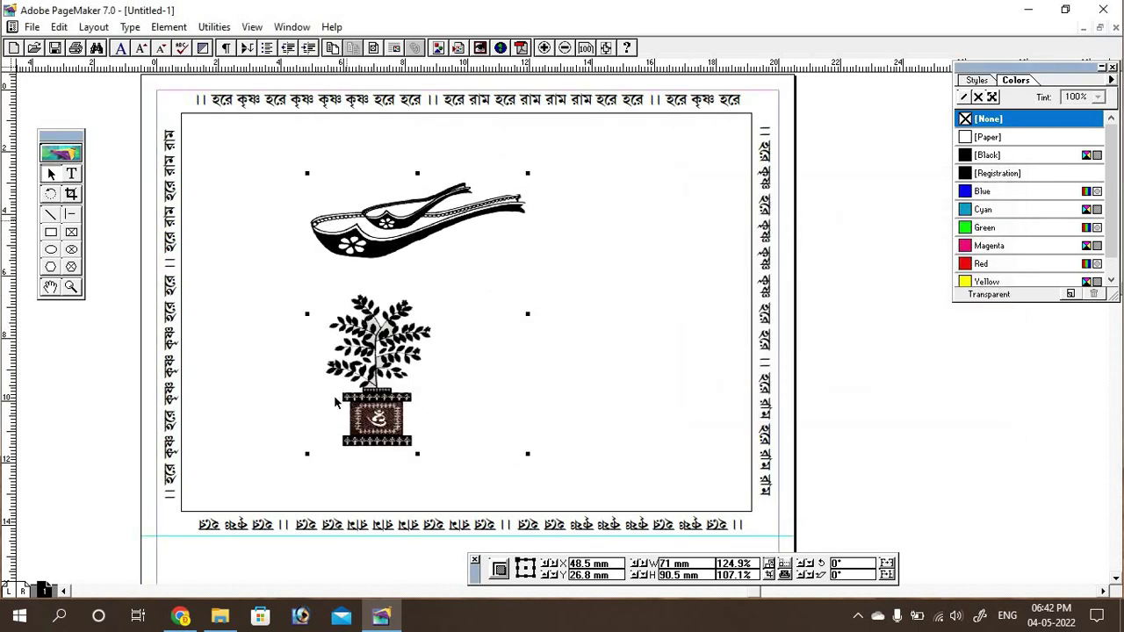
Step: Move the placed image slightly up and left, then crop away the potted plant so only the ladle remains
left_click_drag(374, 389, 341, 371)
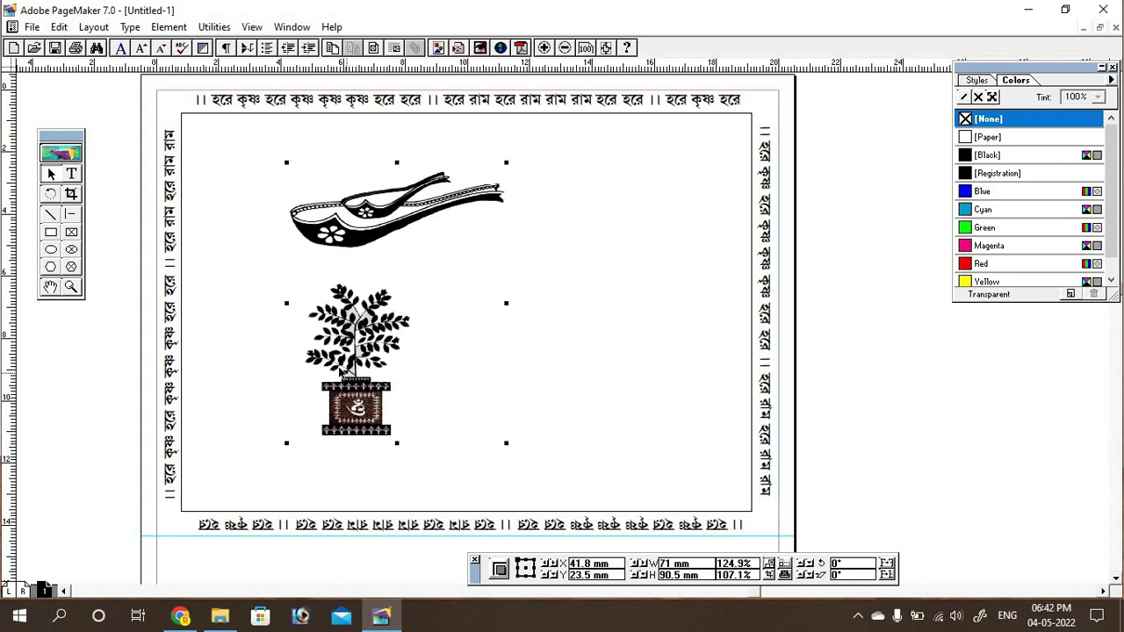
left_click(71, 194)
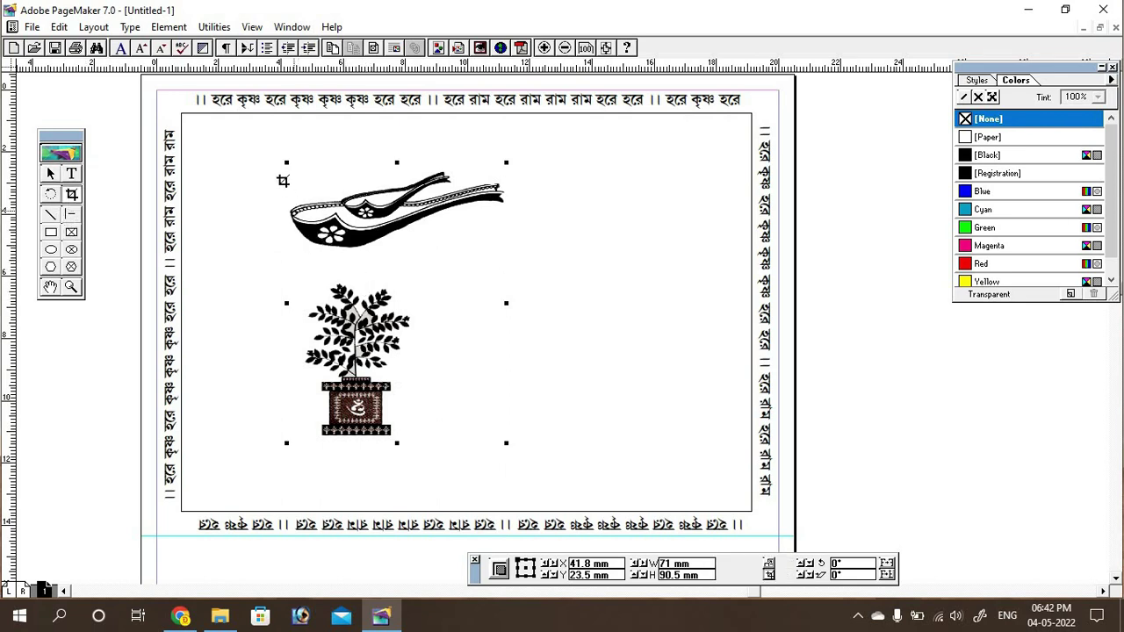
left_click_drag(304, 402, 281, 257)
left_click(48, 176)
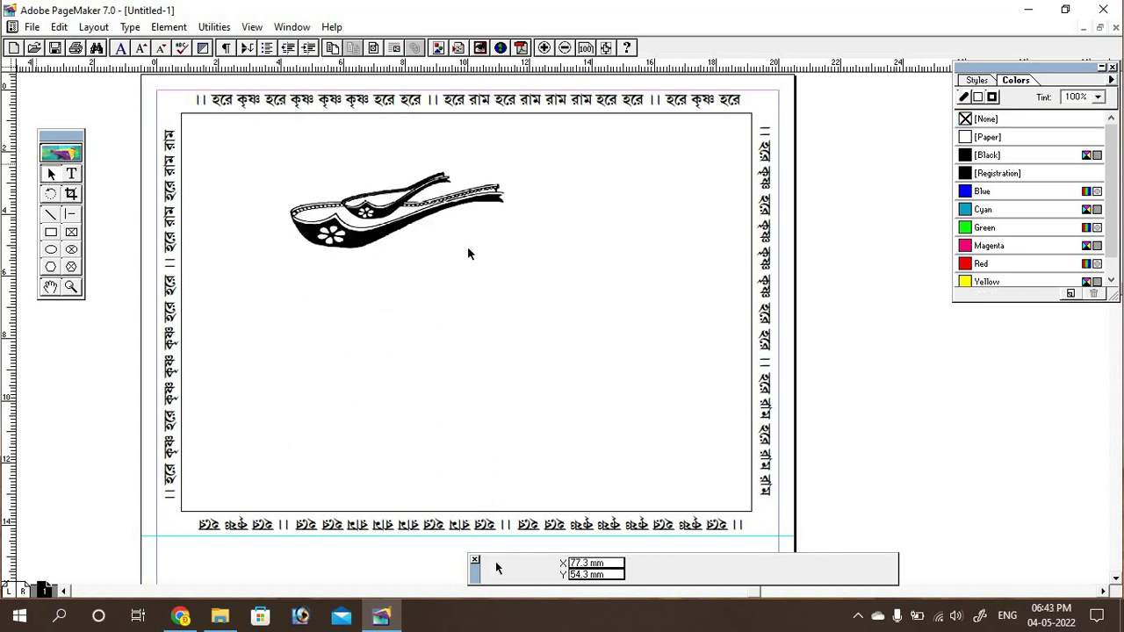
Step: Shrink the ladle graphic to about 10.5 × 6.2 mm and position it at the frame's upper-right corner between the chant lines
left_click(487, 248)
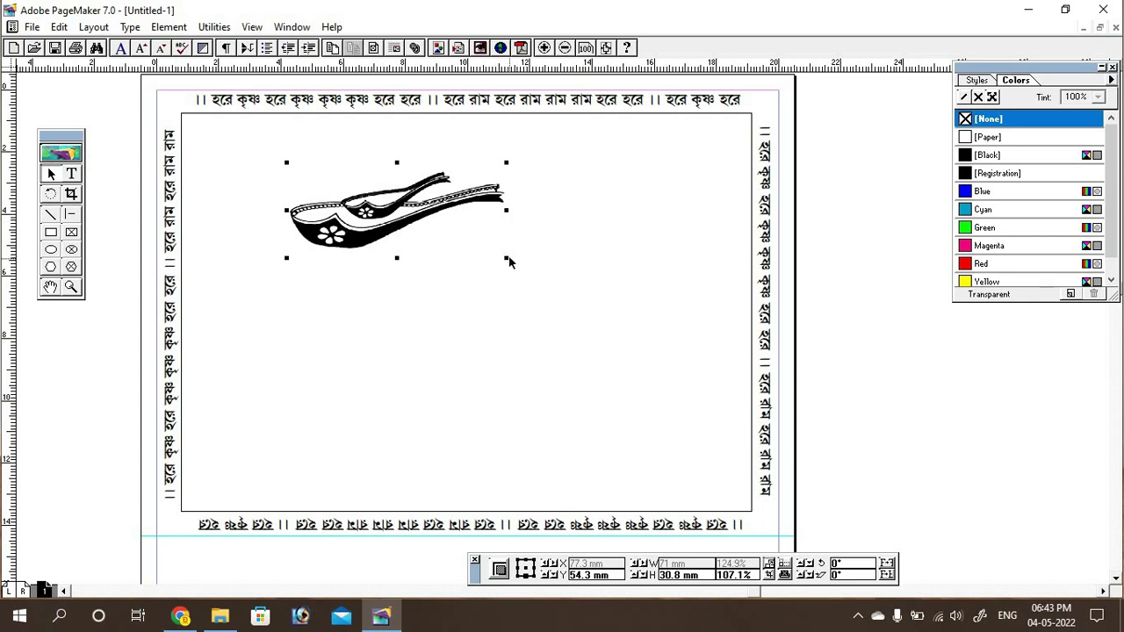
left_click_drag(508, 260, 325, 185)
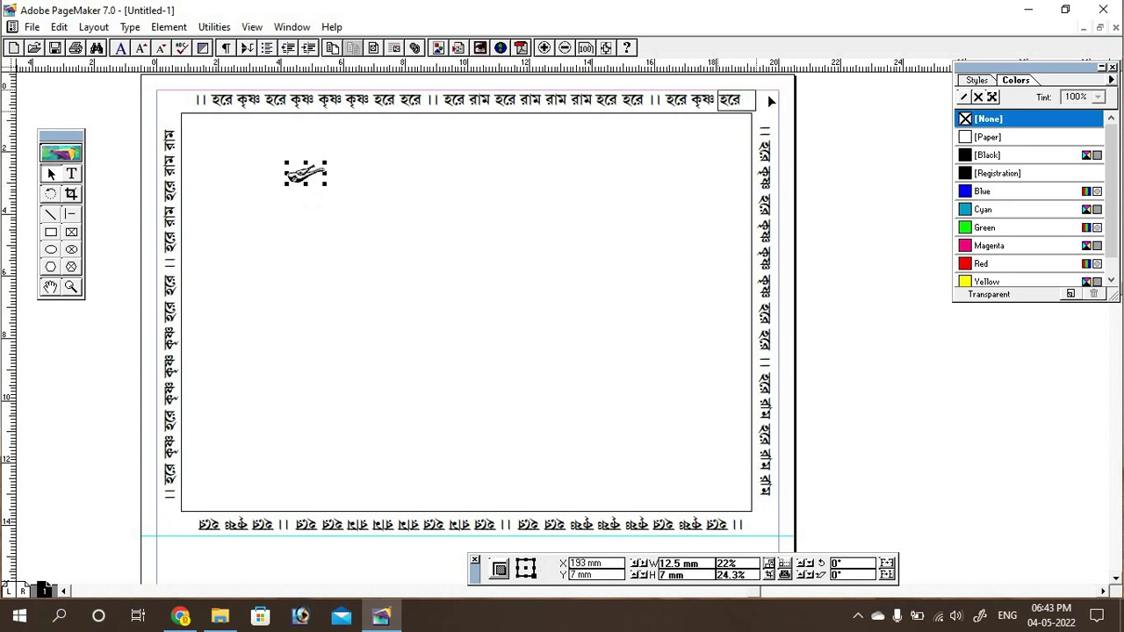
left_click_drag(768, 94, 747, 113)
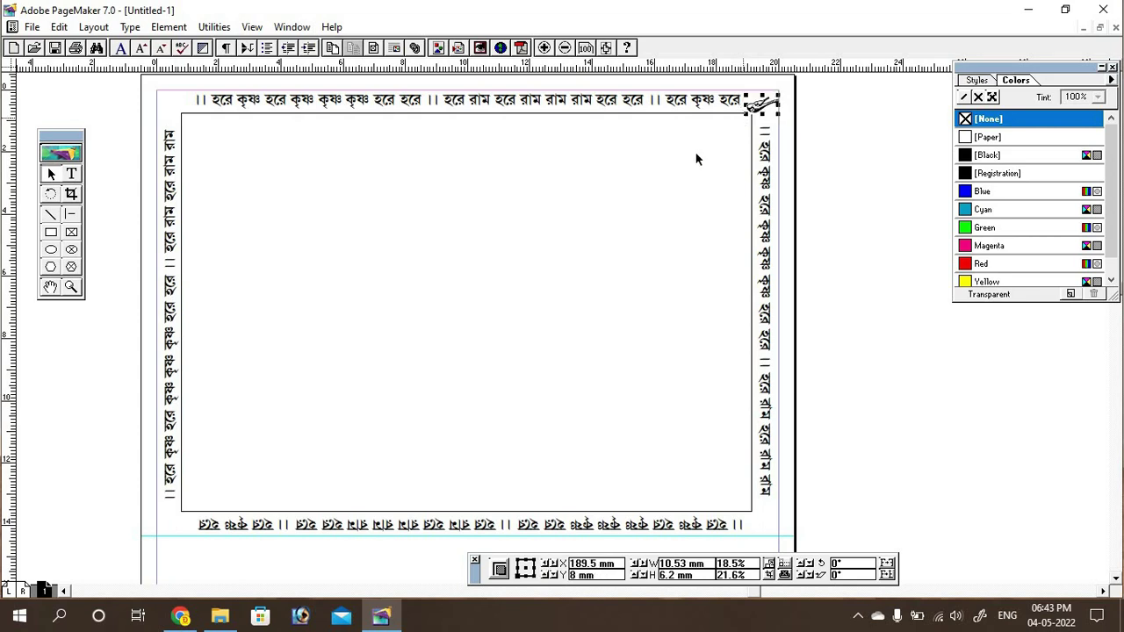
left_click(710, 157)
left_click(760, 109)
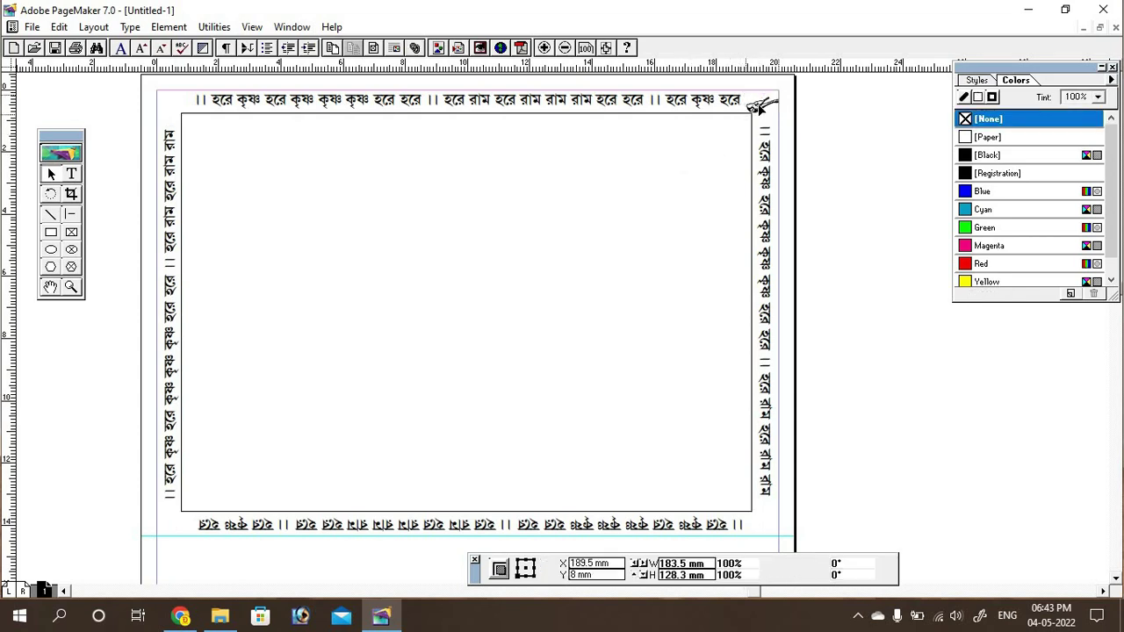
key("Up")
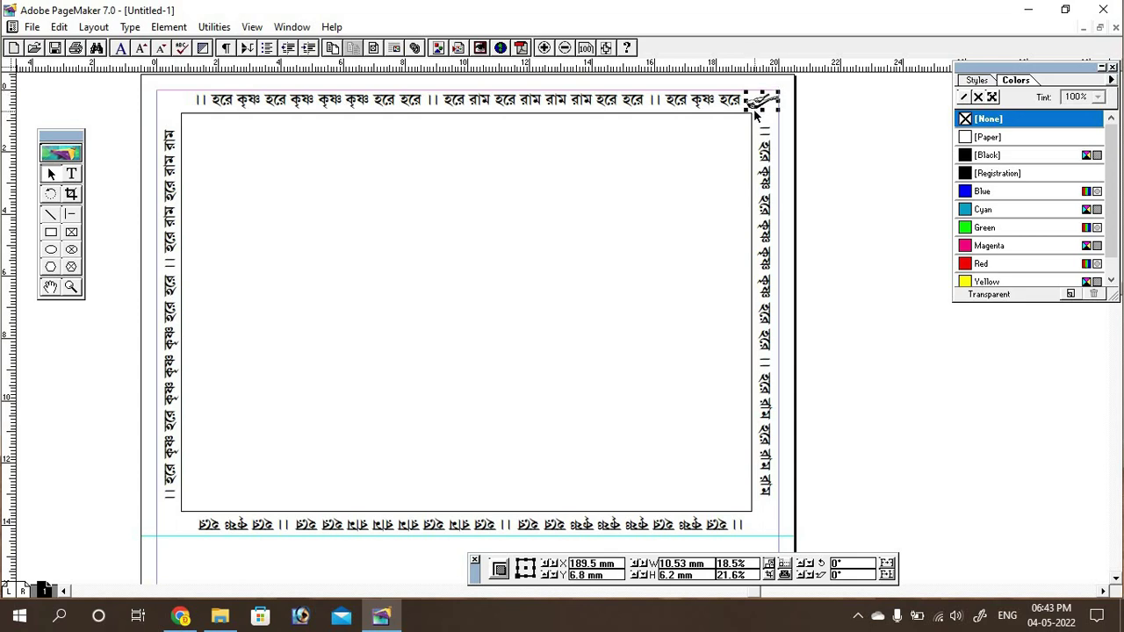
key("Left")
left_click(537, 269)
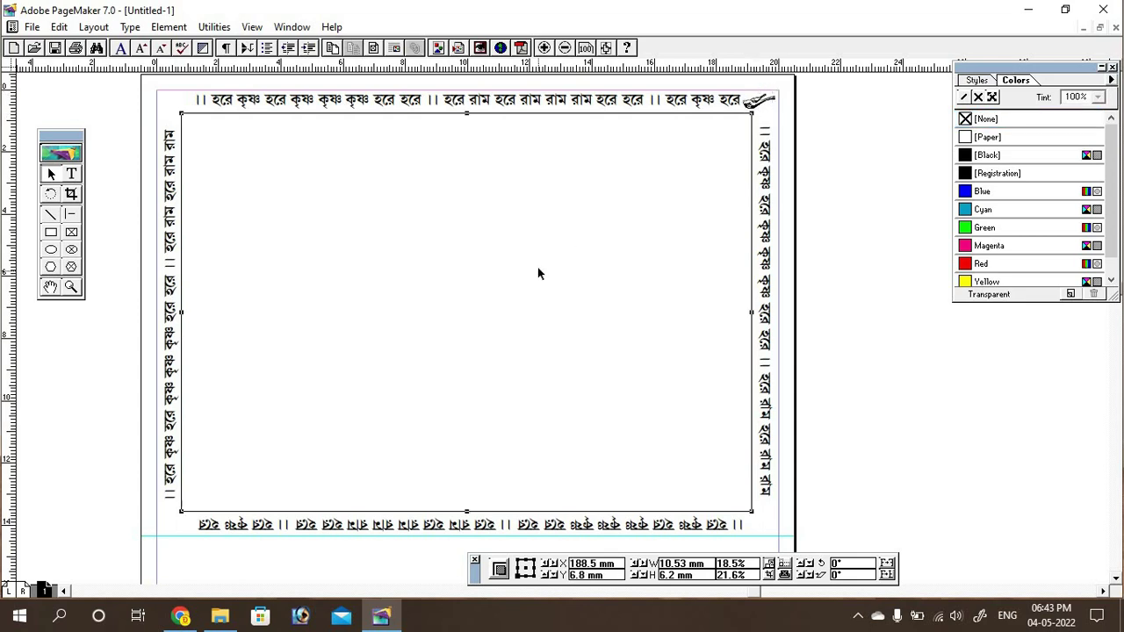
Step: Duplicate the small ladle graphic to the upper-left, lower-left and lower-right corners of the frame
left_click(755, 120)
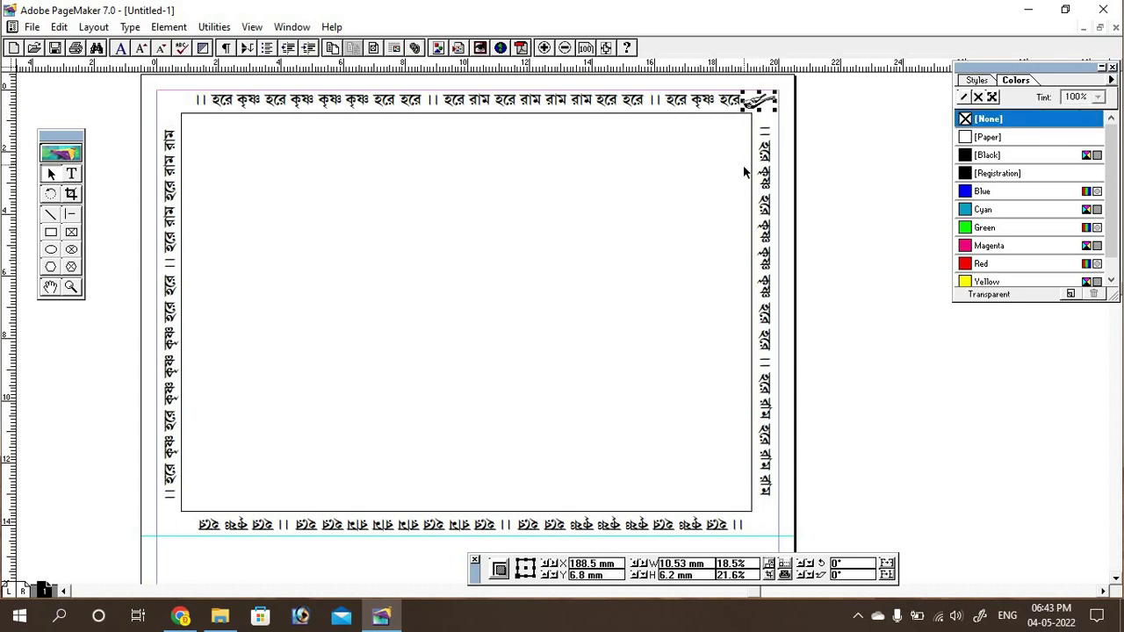
left_click_drag(752, 97, 176, 107)
left_click(238, 185)
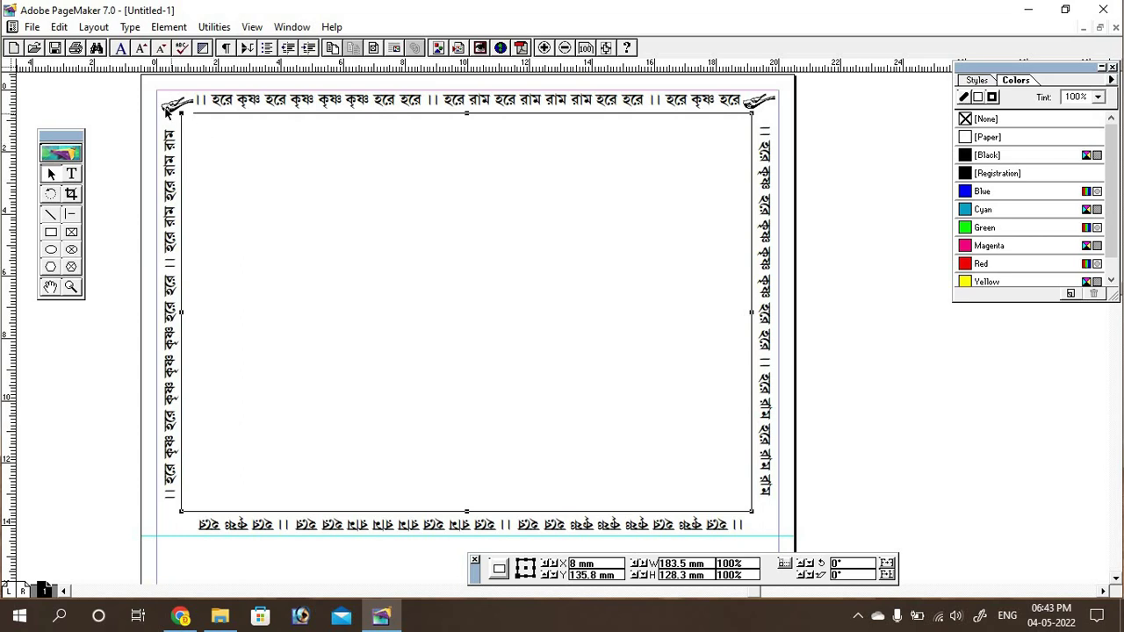
left_click(168, 109)
left_click_drag(180, 117, 760, 519)
left_click(571, 423)
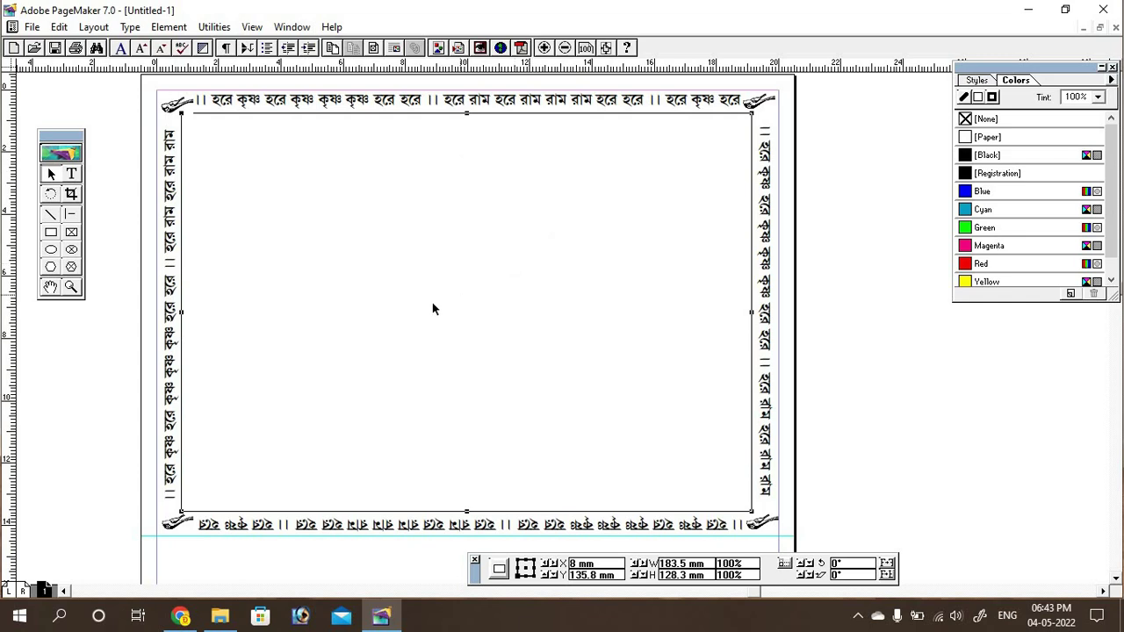
Step: Place 5.png inside the frame at about 88.3 × 94.3 mm, including its complete copy in the publication
left_click(31, 26)
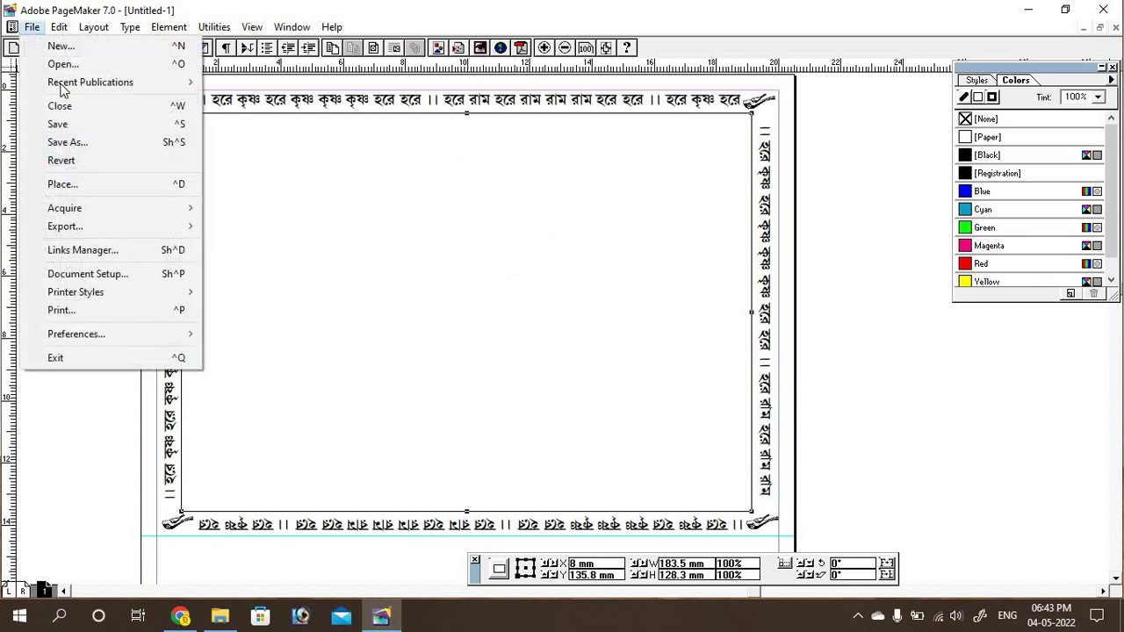
left_click(70, 187)
left_click(336, 191)
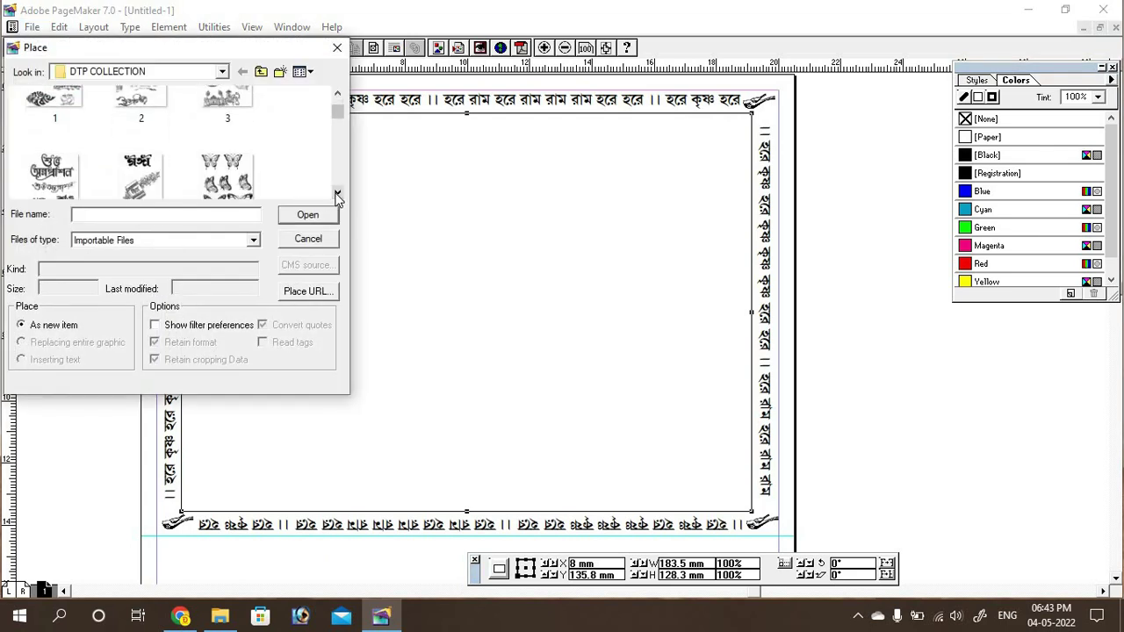
left_click(336, 191)
left_click(308, 239)
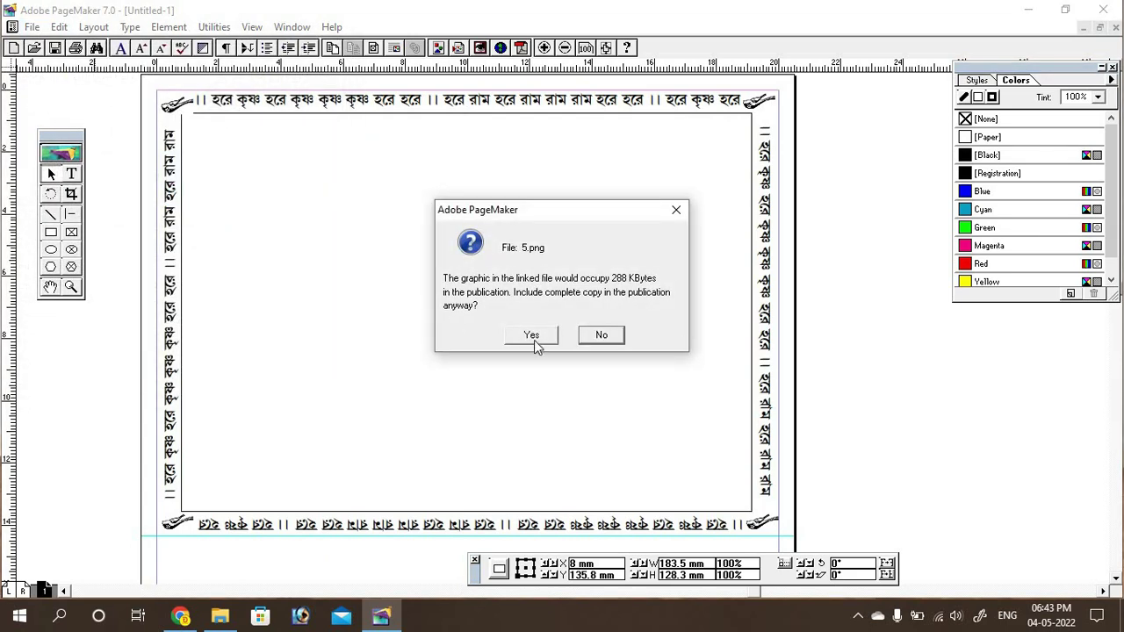
left_click(532, 336)
left_click_drag(336, 158, 617, 465)
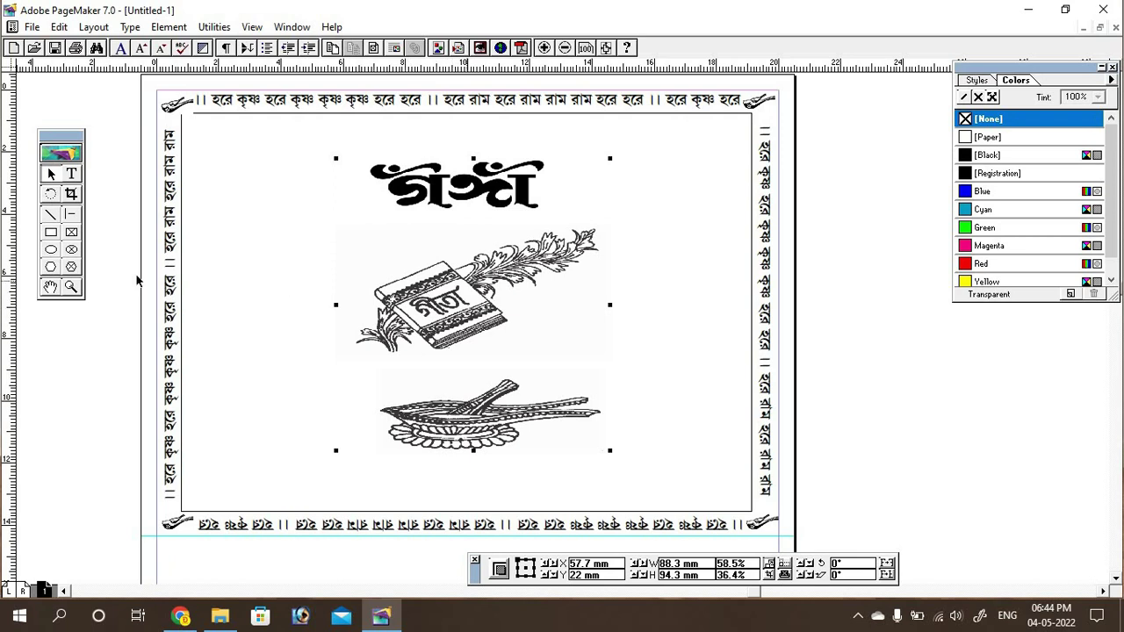
Step: Crop 5.png from below to about 20.2 mm high so only the decorative Bengali heading remains
left_click(72, 194)
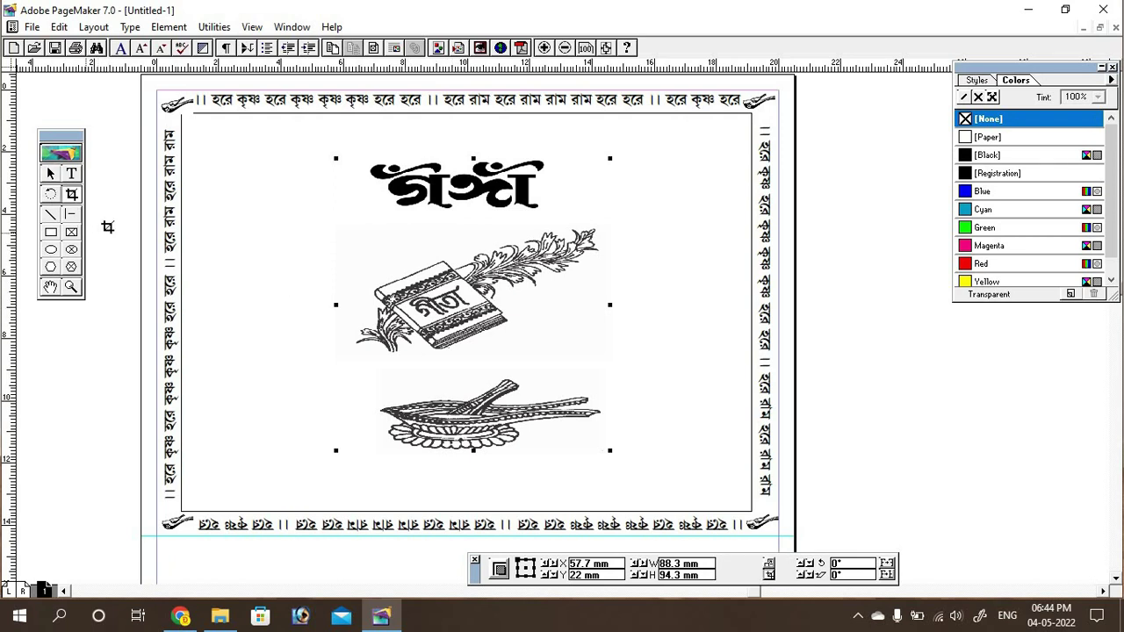
left_click_drag(473, 450, 472, 219)
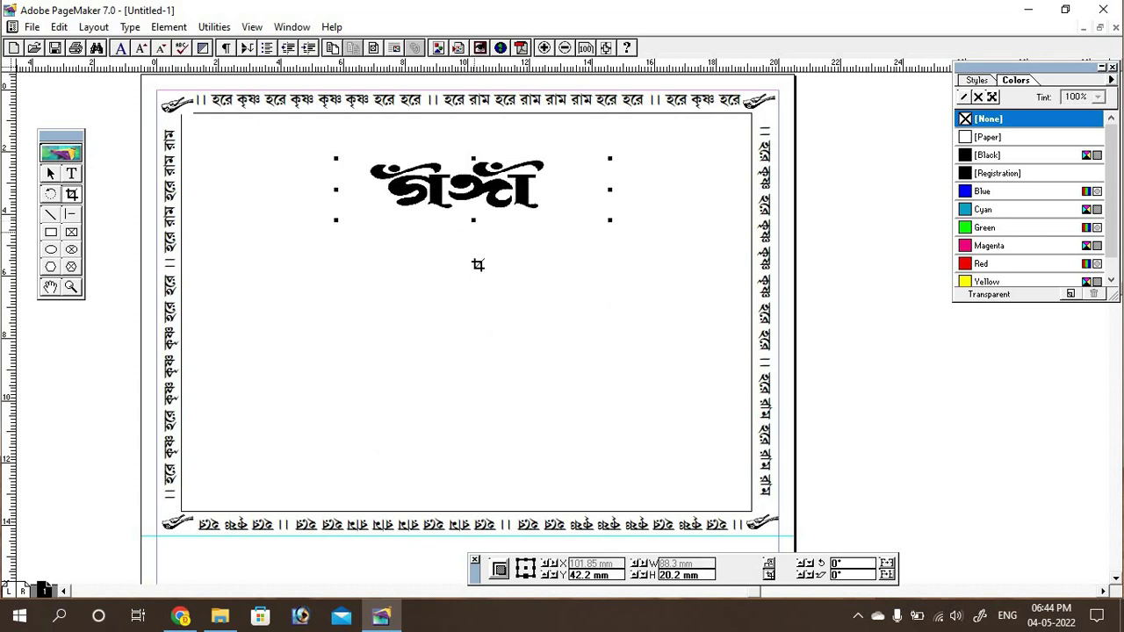
left_click(50, 175)
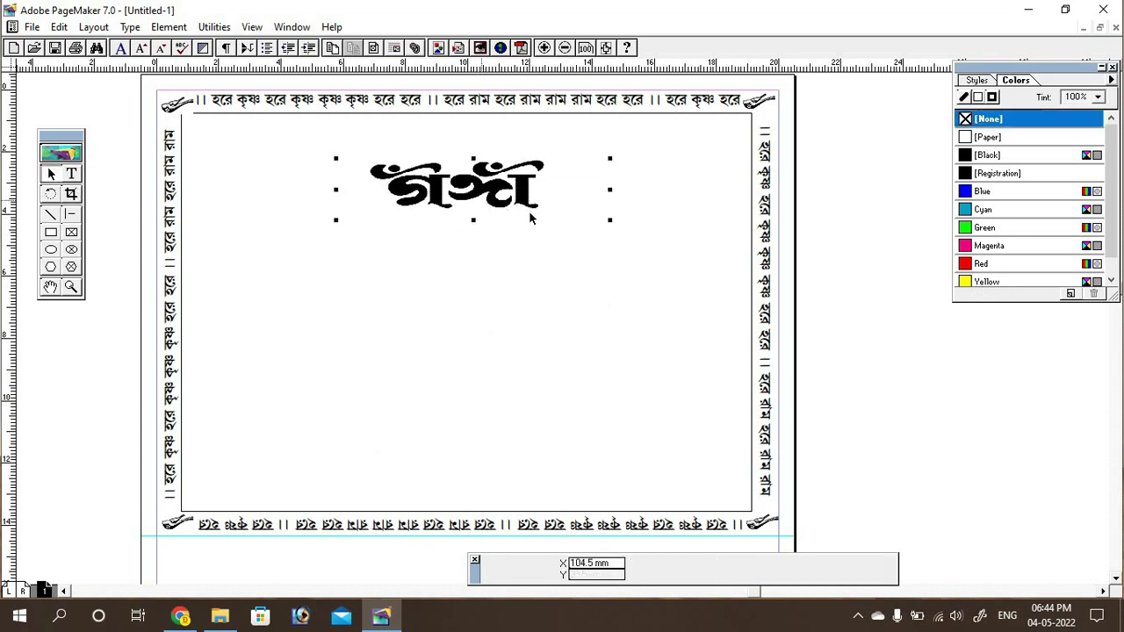
Step: Shrink the cropped heading graphic to about 45.3 × 11 mm and place it centrally just below the frame's top edge
left_click_drag(611, 221, 483, 134)
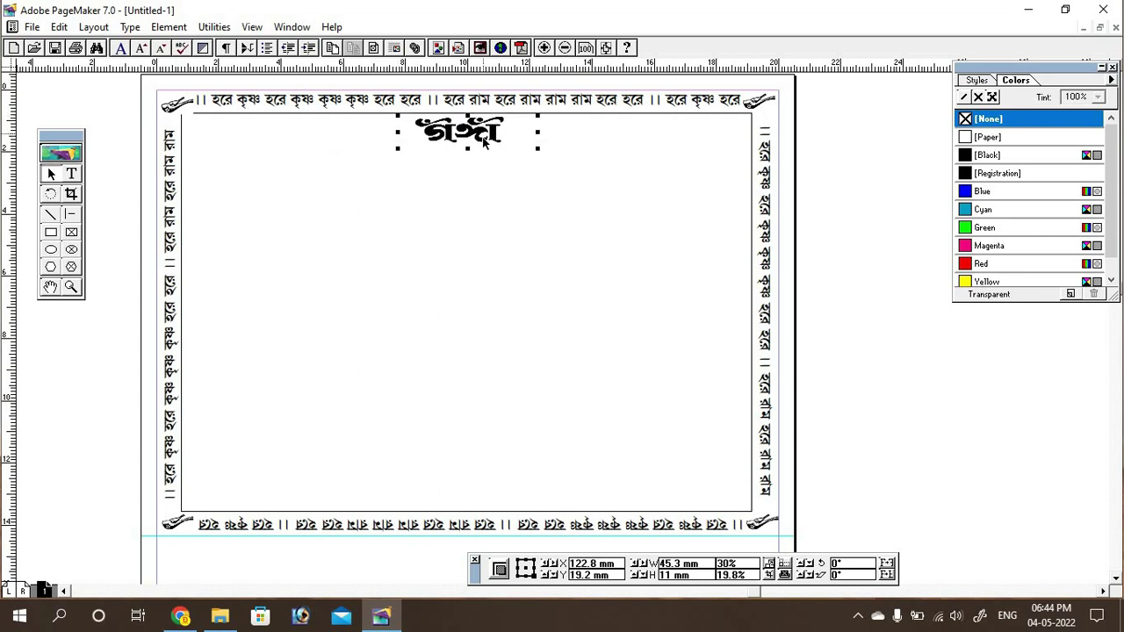
left_click(483, 256)
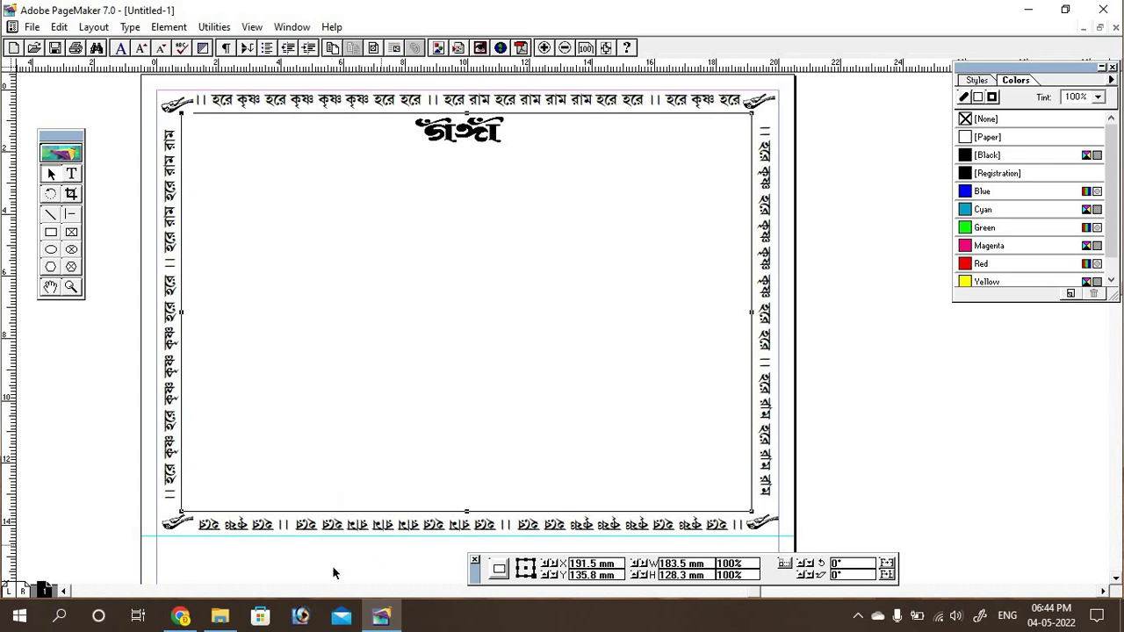
scroll(339, 463, "down", 3)
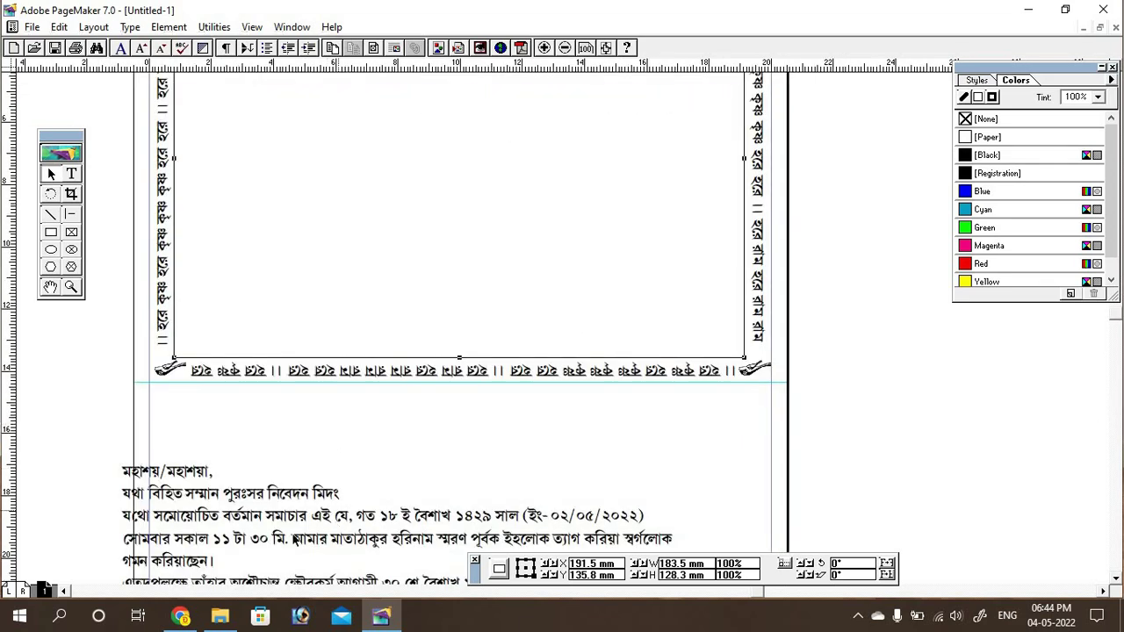
Step: Move the invitation text block from below the card into the frame, beneath the heading graphic
key("Tab")
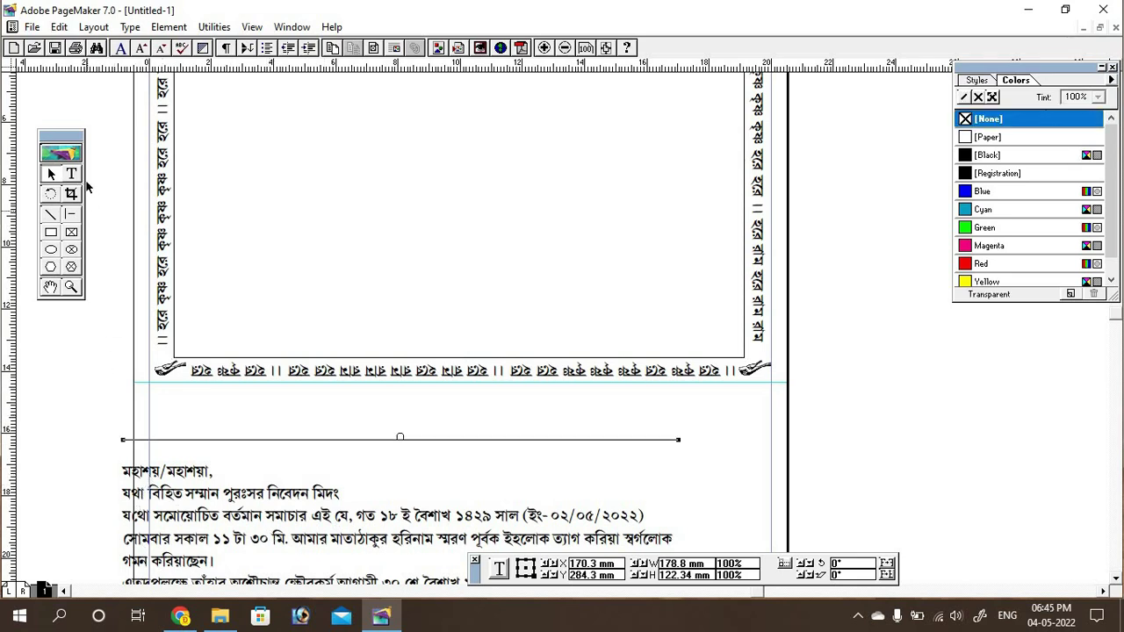
left_click_drag(184, 513, 246, 132)
left_click_drag(434, 281, 421, 190)
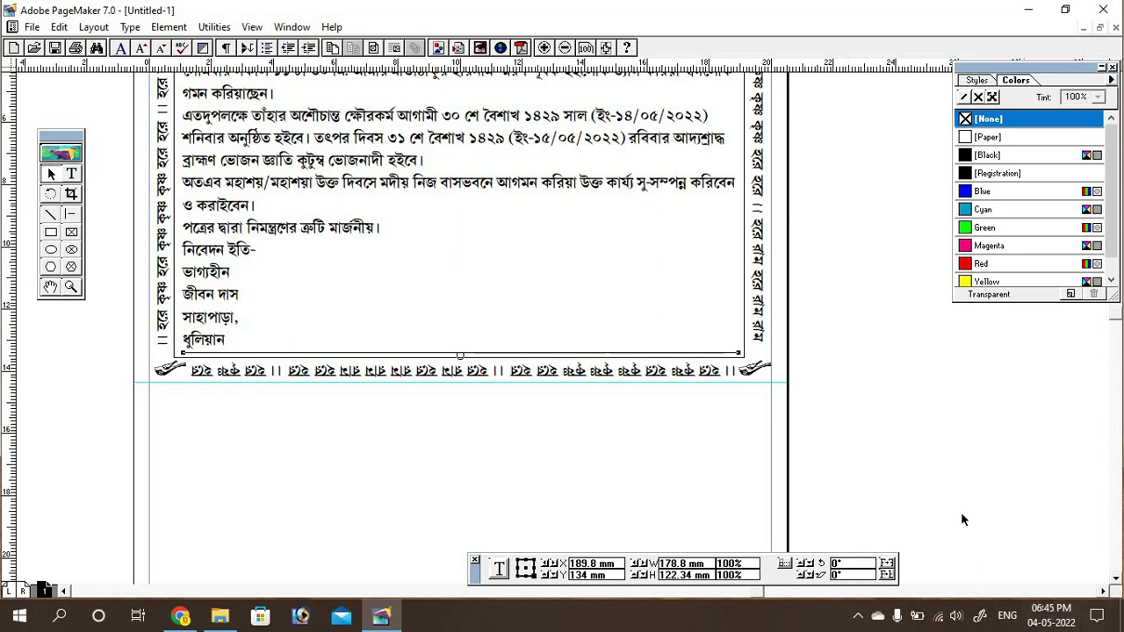
Step: Indent the second and third lines of the invitation text, giving the second line the deeper indent
left_click_drag(885, 336, 918, 456)
left_click(72, 174)
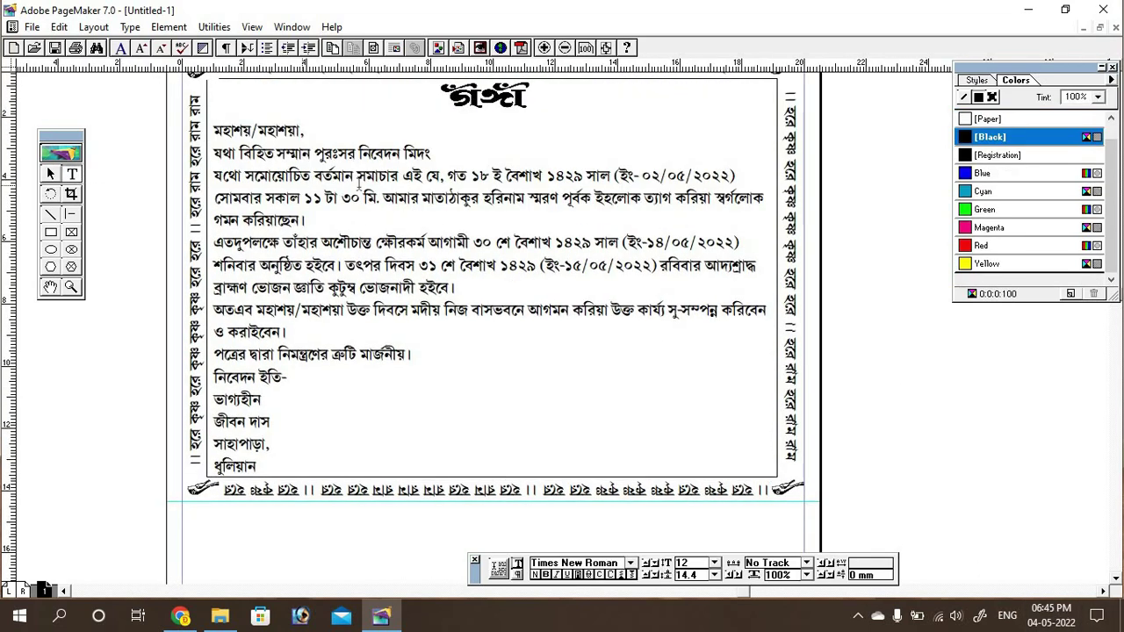
left_click(268, 154)
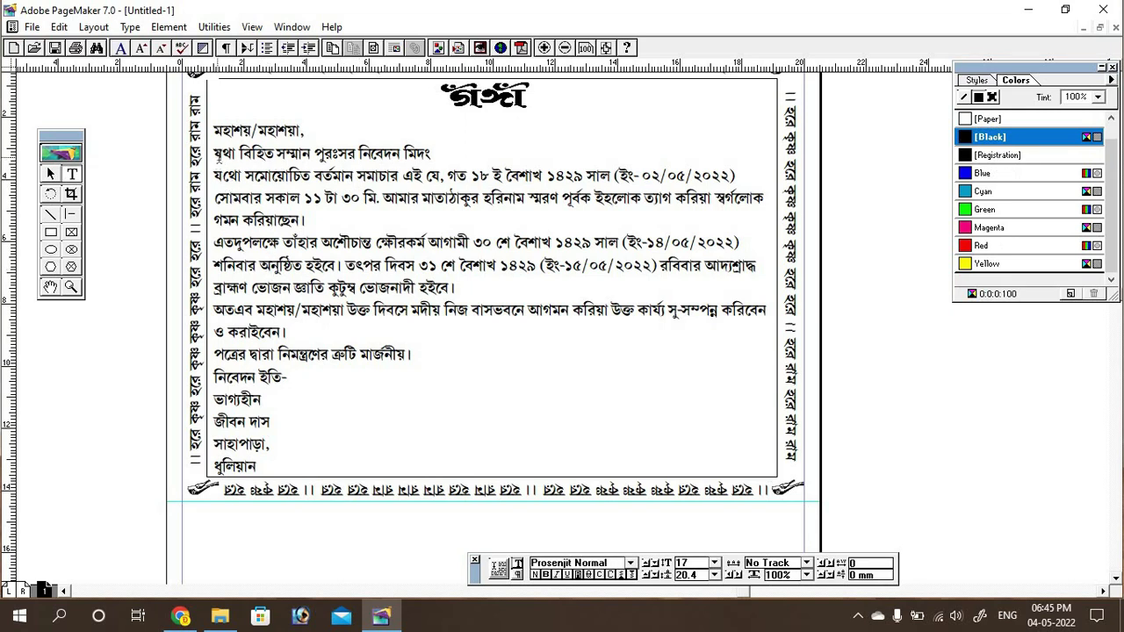
left_click(217, 154)
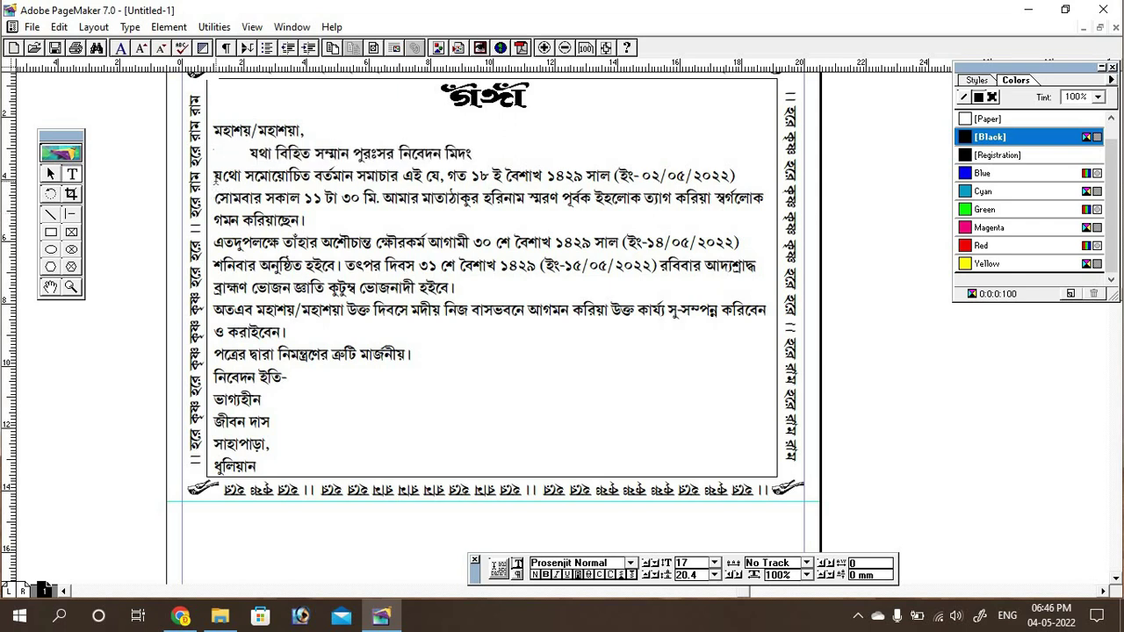
left_click(217, 176)
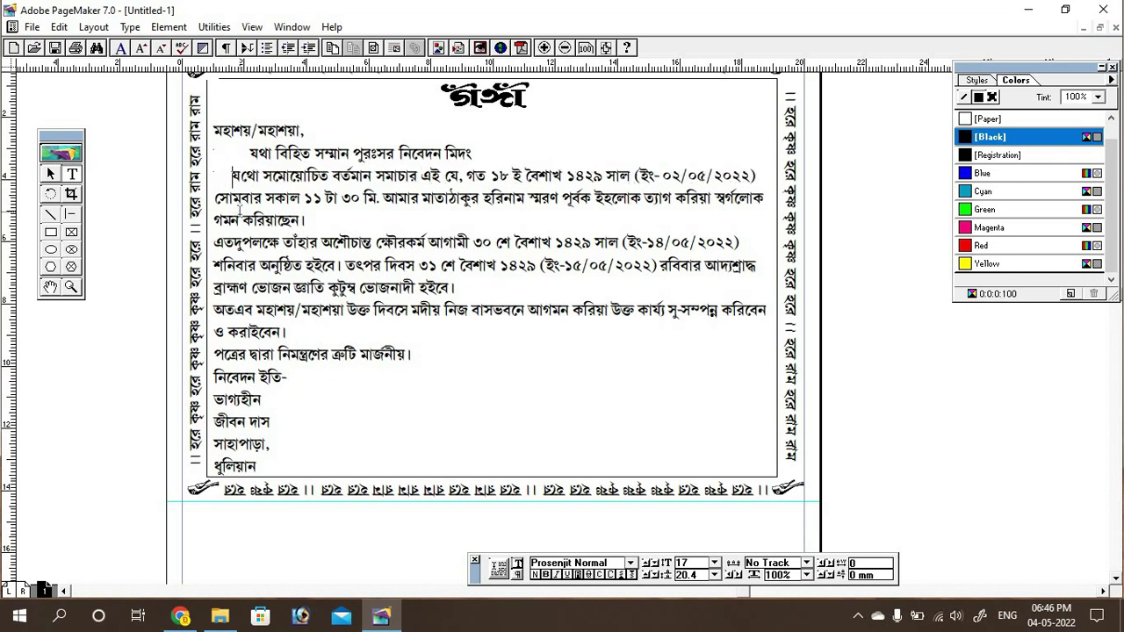
Step: Centre-align the body paragraphs from the third line through the last line before the sign-off
left_click_drag(228, 176, 431, 353)
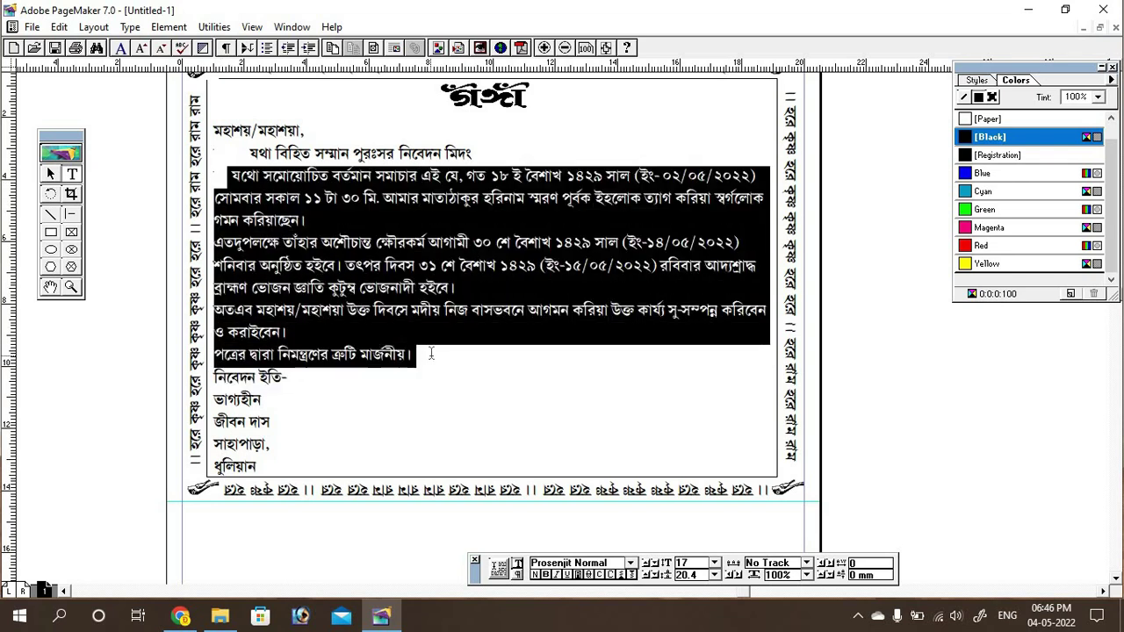
left_click(517, 575)
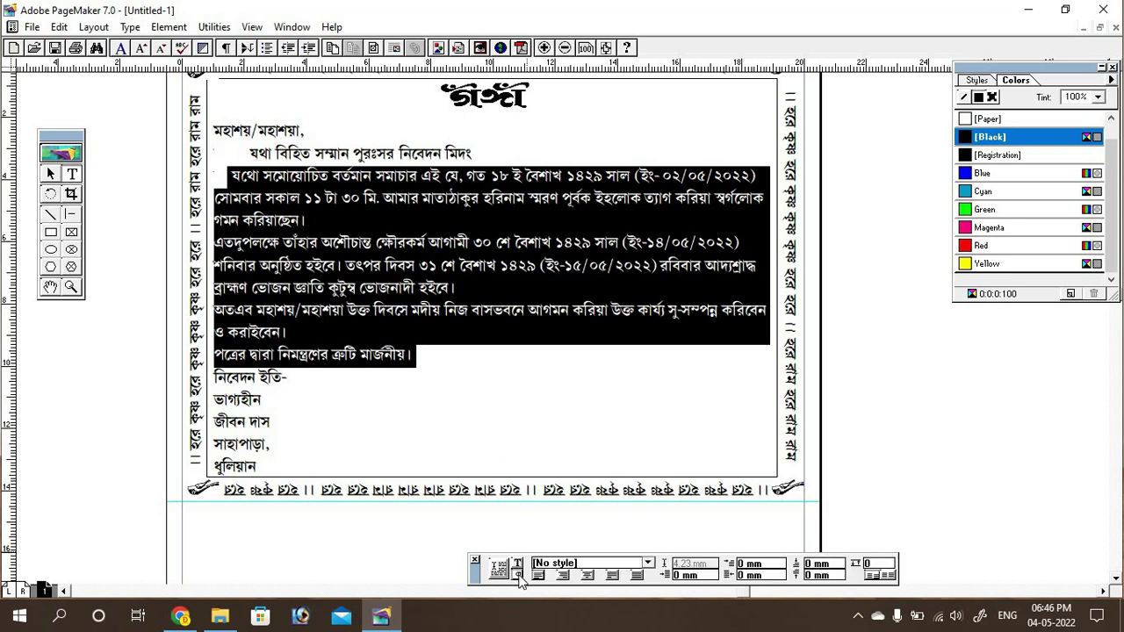
left_click(589, 575)
left_click(493, 332)
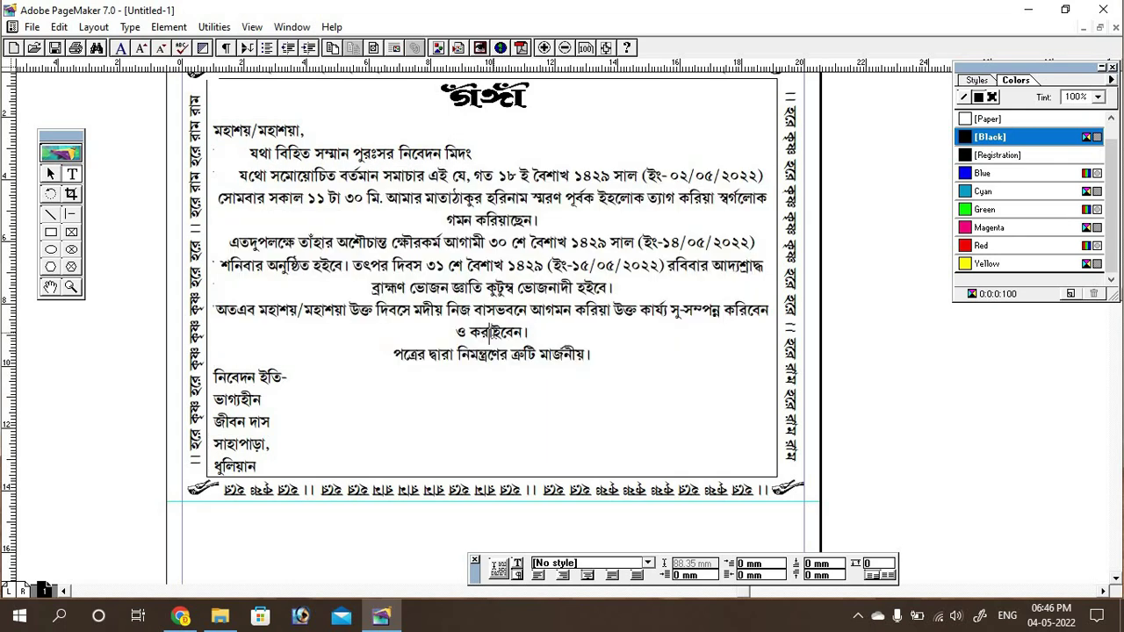
key("ctrl+space")
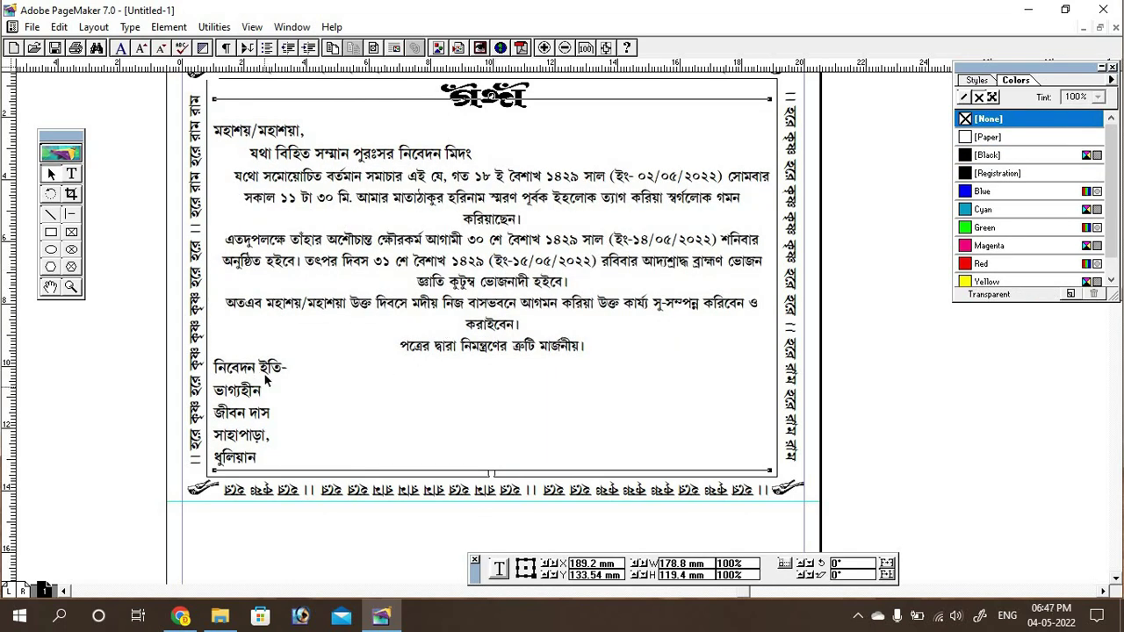
Step: Move the three sign-off lines into their own text block in the lower-right part of the frame
left_click(71, 173)
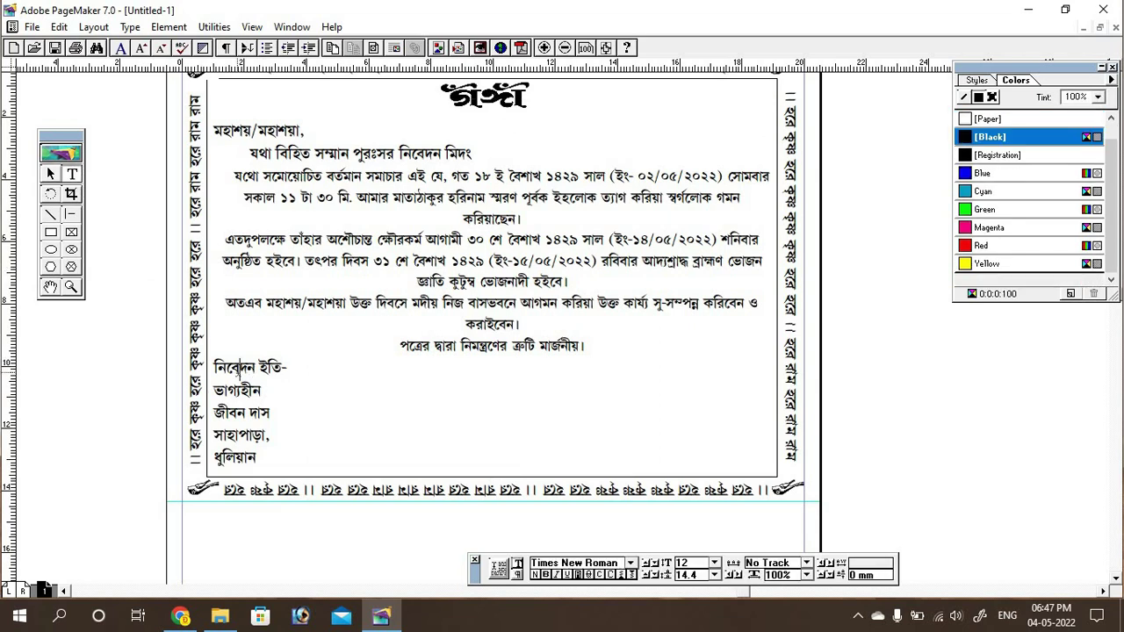
left_click(239, 369)
left_click_drag(213, 360, 290, 413)
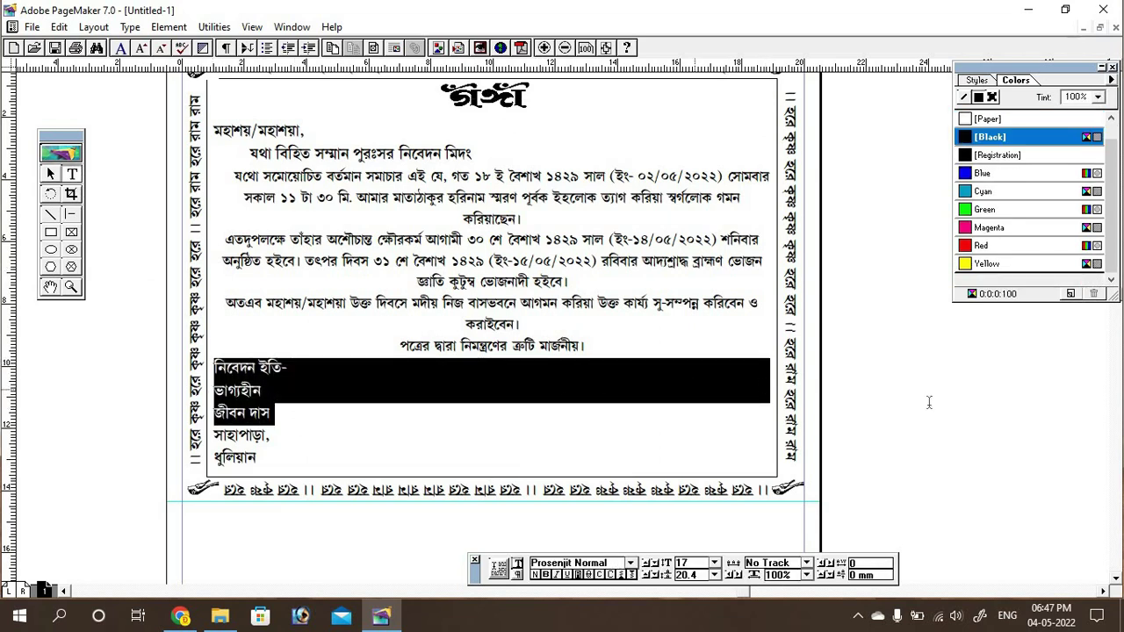
key("ctrl+shift+r")
left_click(825, 358)
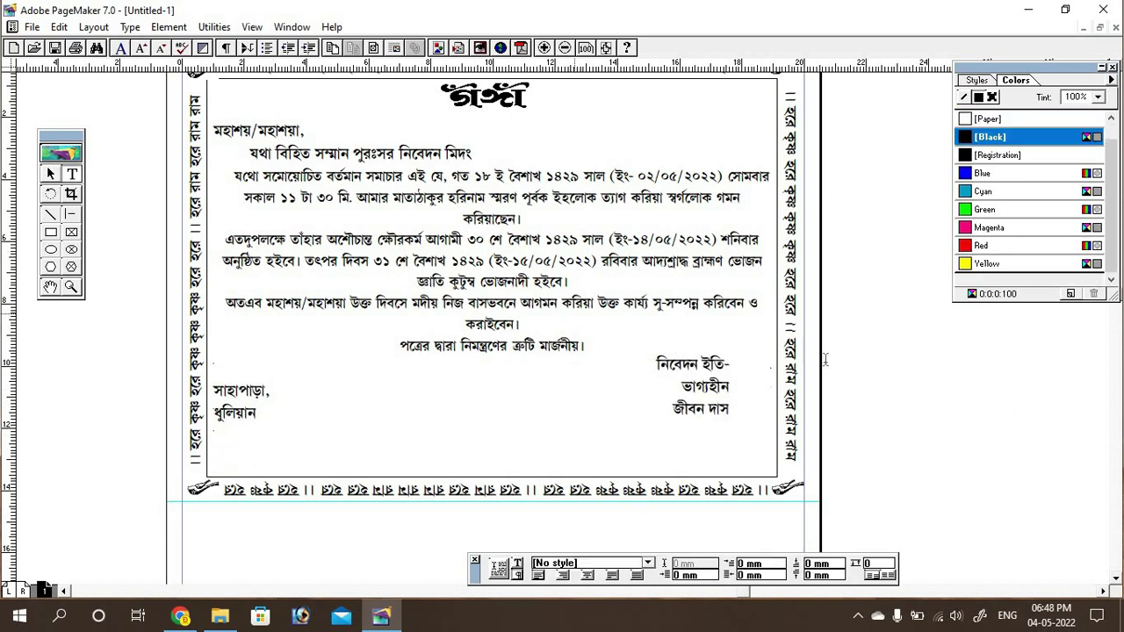
Step: Centre-align the three sign-off lines within their text block
left_click_drag(655, 360, 755, 431)
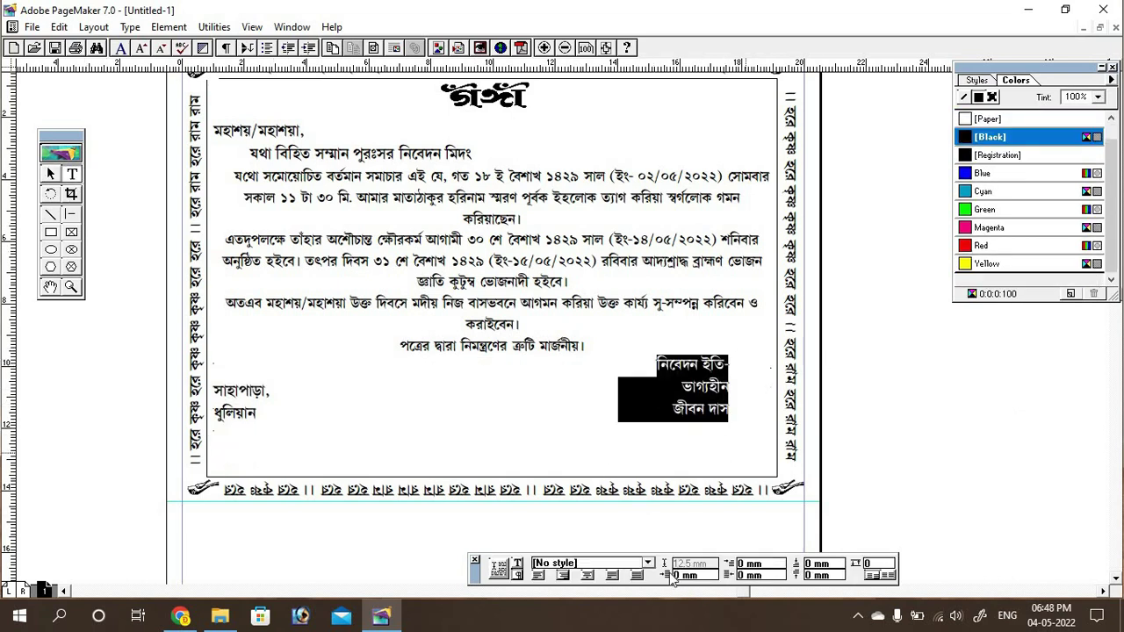
left_click(590, 578)
left_click(48, 172)
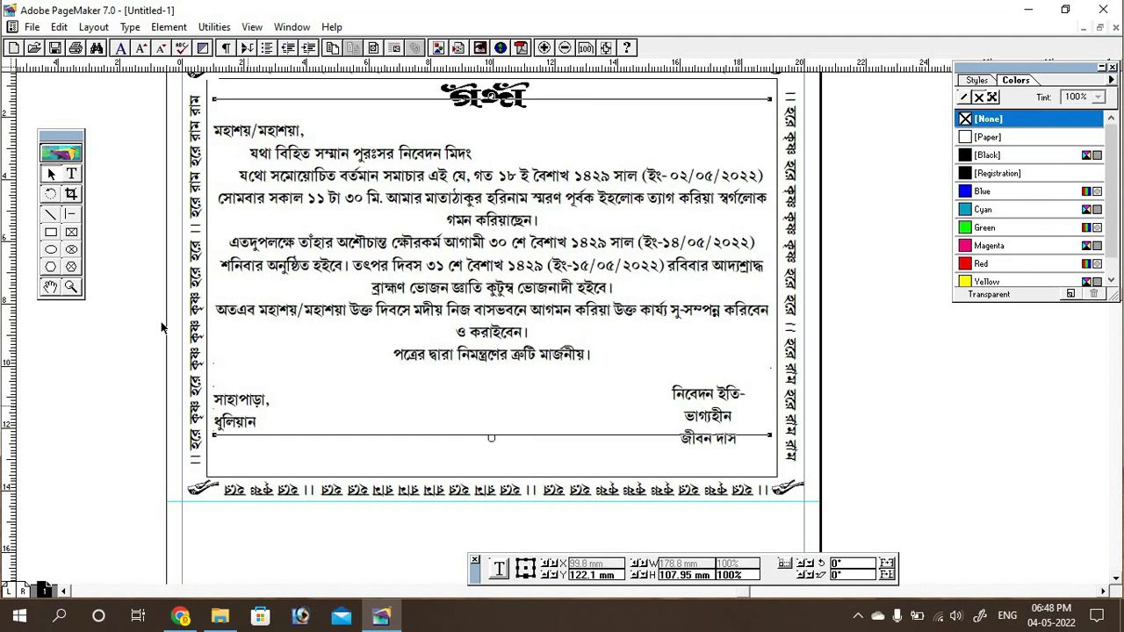
Step: Cut the two address lines from the invitation text and paste them into a new text block left of the page
left_click(71, 173)
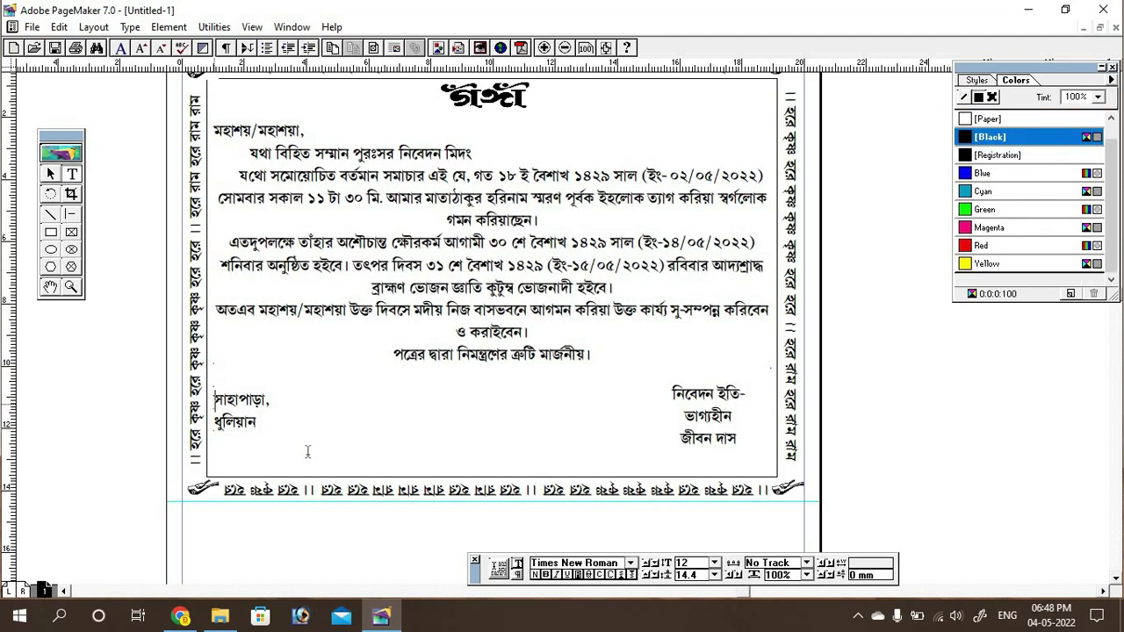
key("ctrl+a")
key("BackSpace")
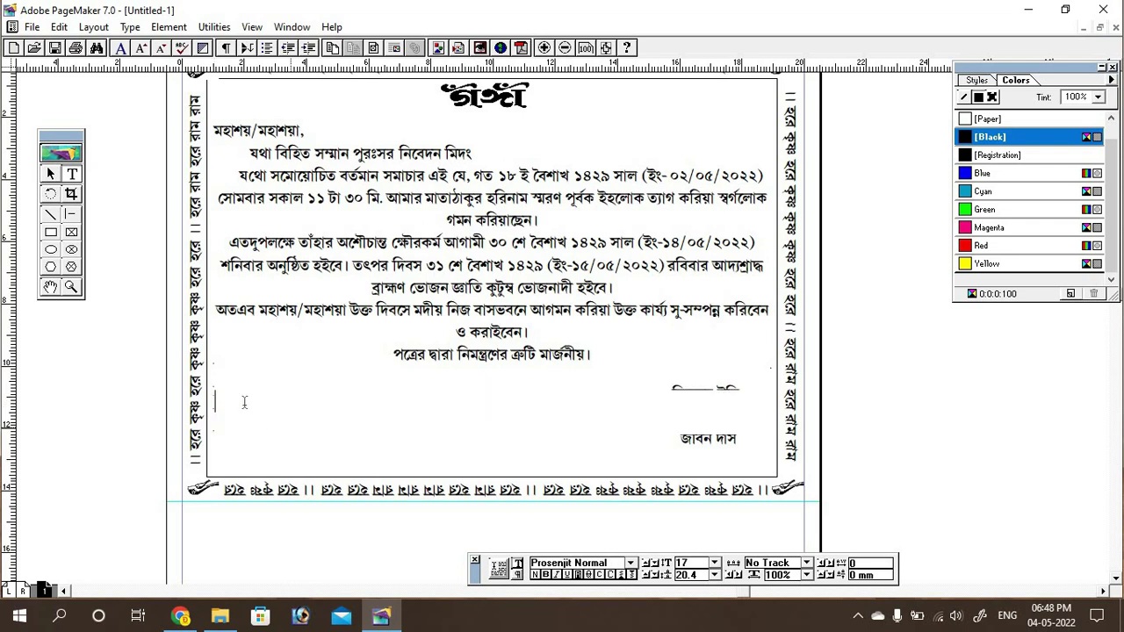
left_click(50, 173)
left_click(71, 173)
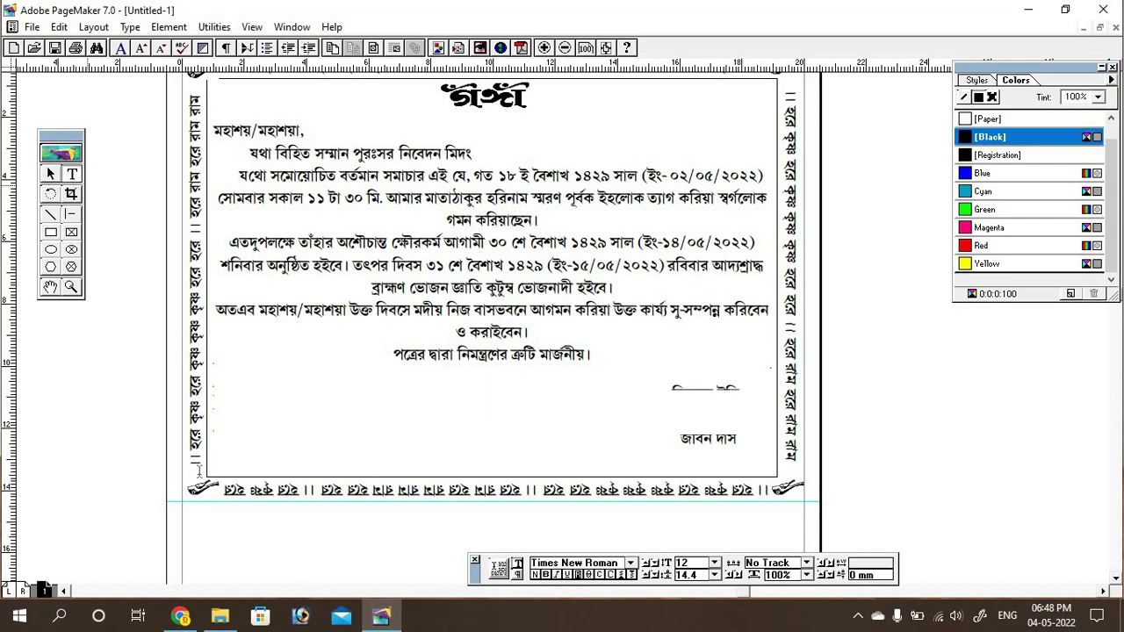
left_click(35, 356)
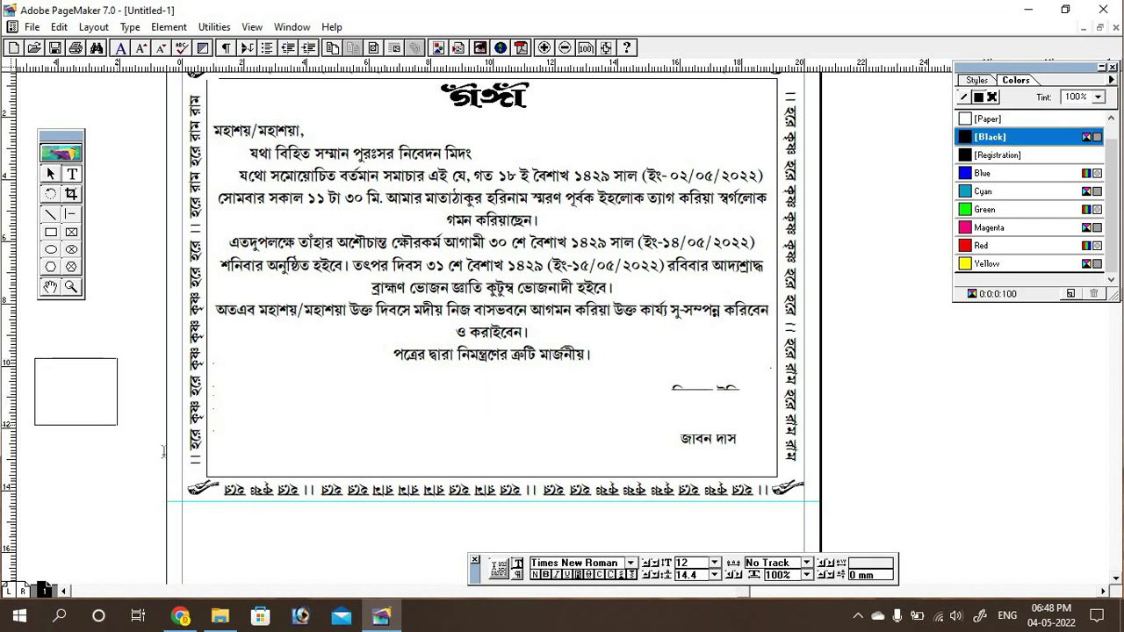
type("সাহাপাড়া, ধুলিয়ান")
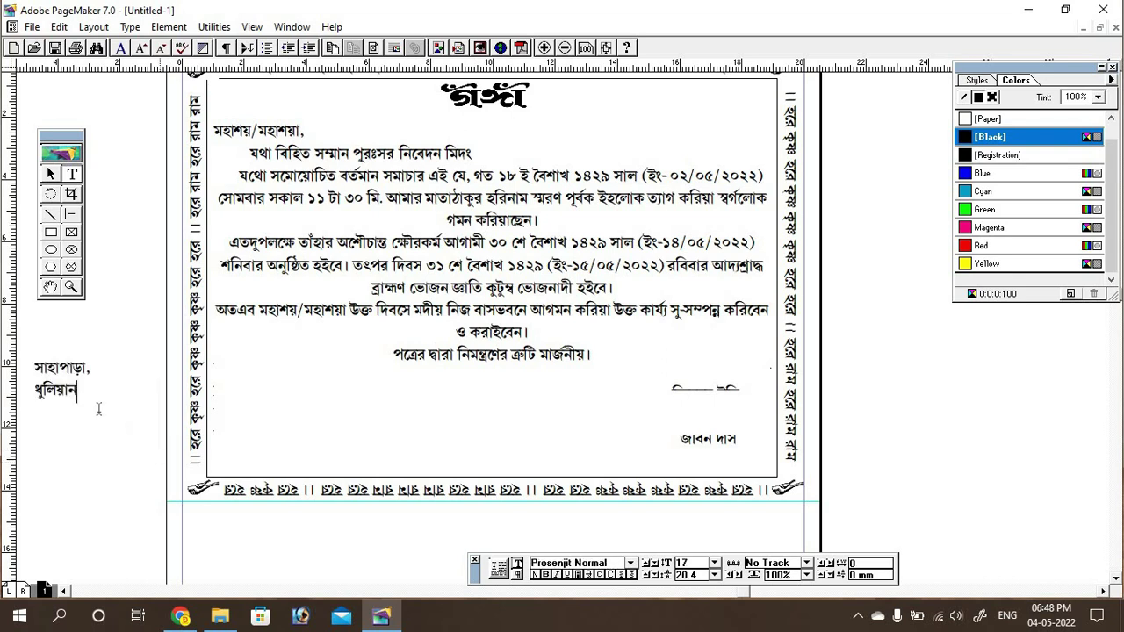
Step: Move the new address text block inside the frame, at the left below the body text
left_click(50, 173)
left_click(69, 382)
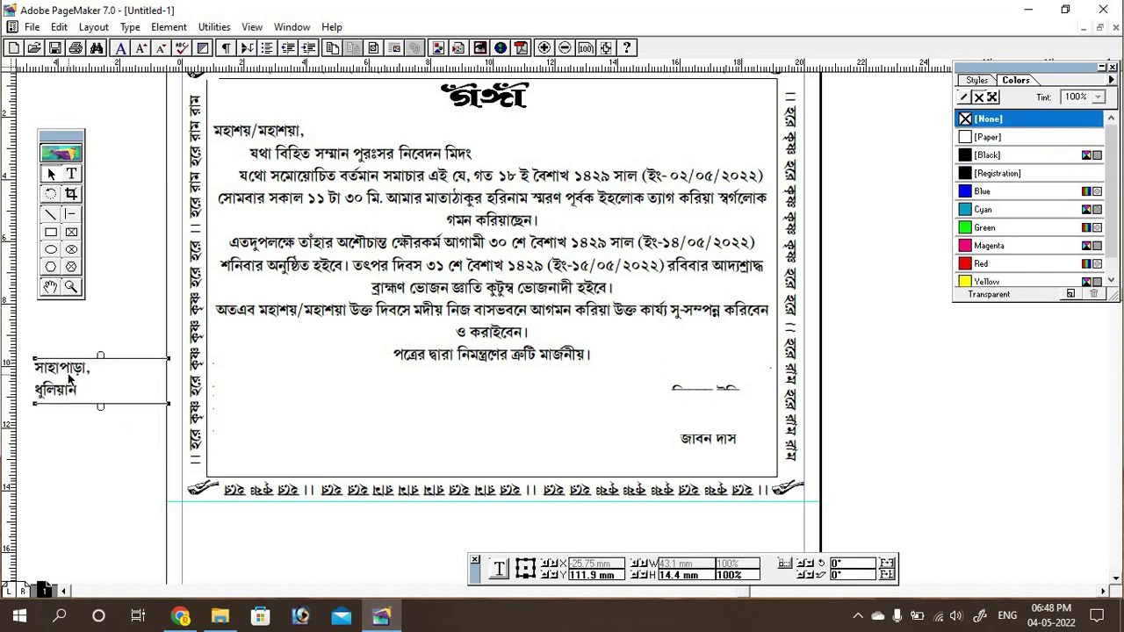
left_click_drag(69, 382, 270, 406)
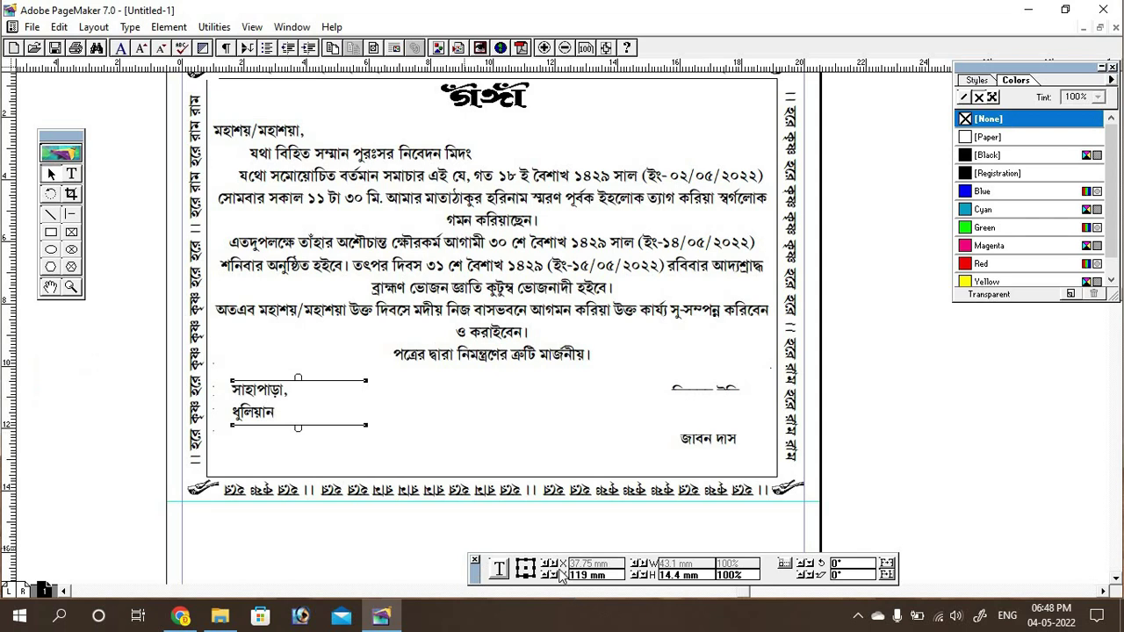
Step: Centre-align the two address lines within their text block
left_click(75, 178)
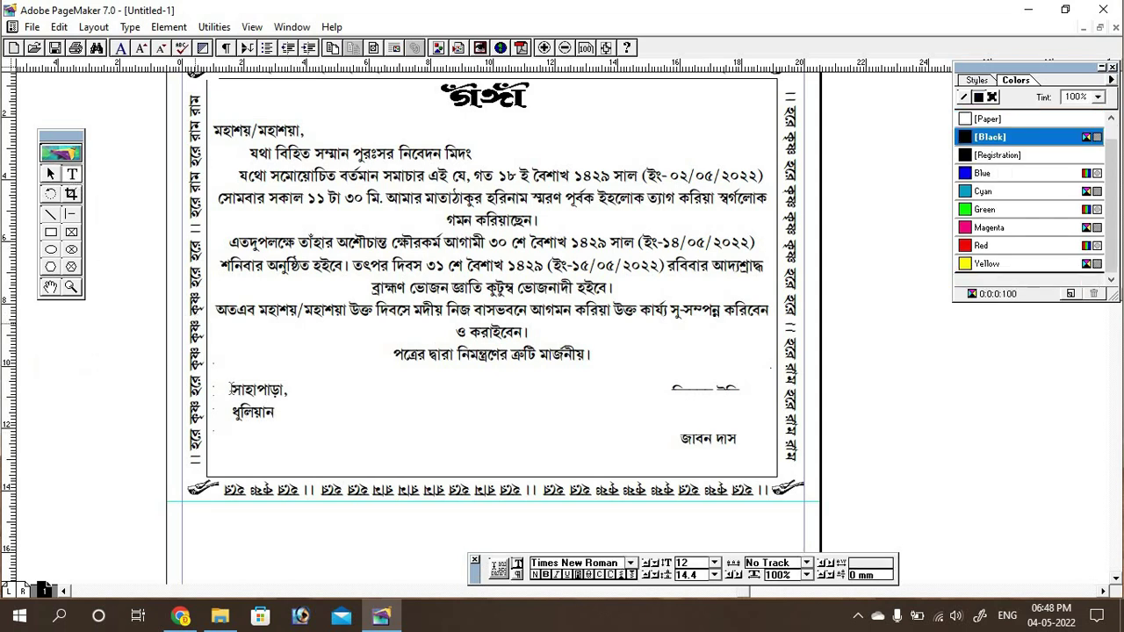
left_click_drag(230, 389, 546, 622)
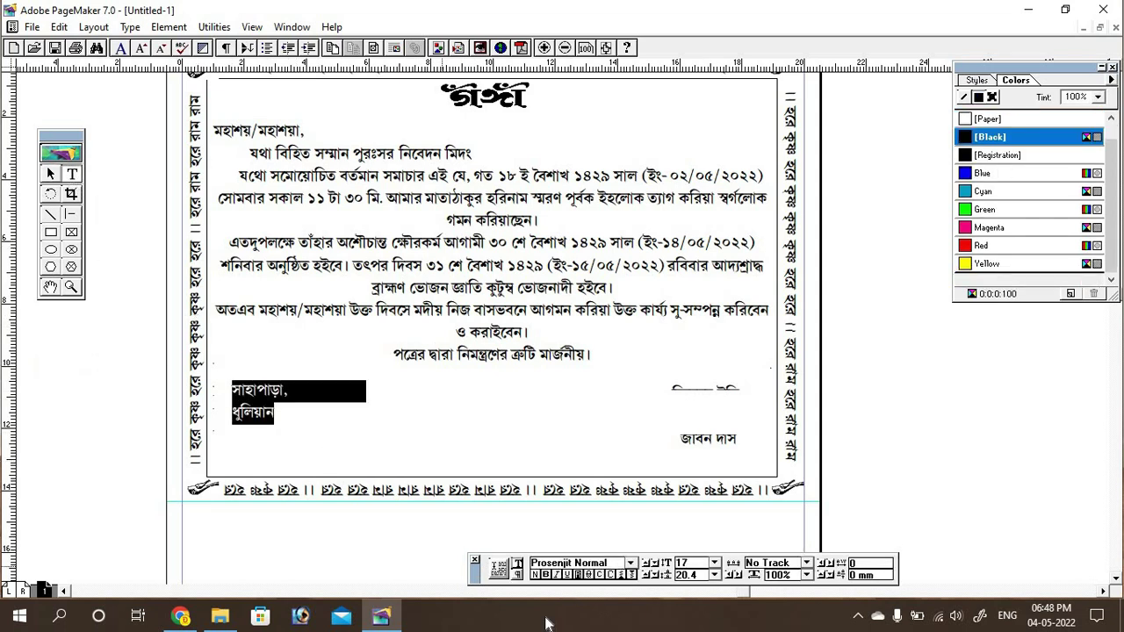
left_click(517, 574)
left_click(562, 576)
left_click(587, 575)
key("ctrl+z")
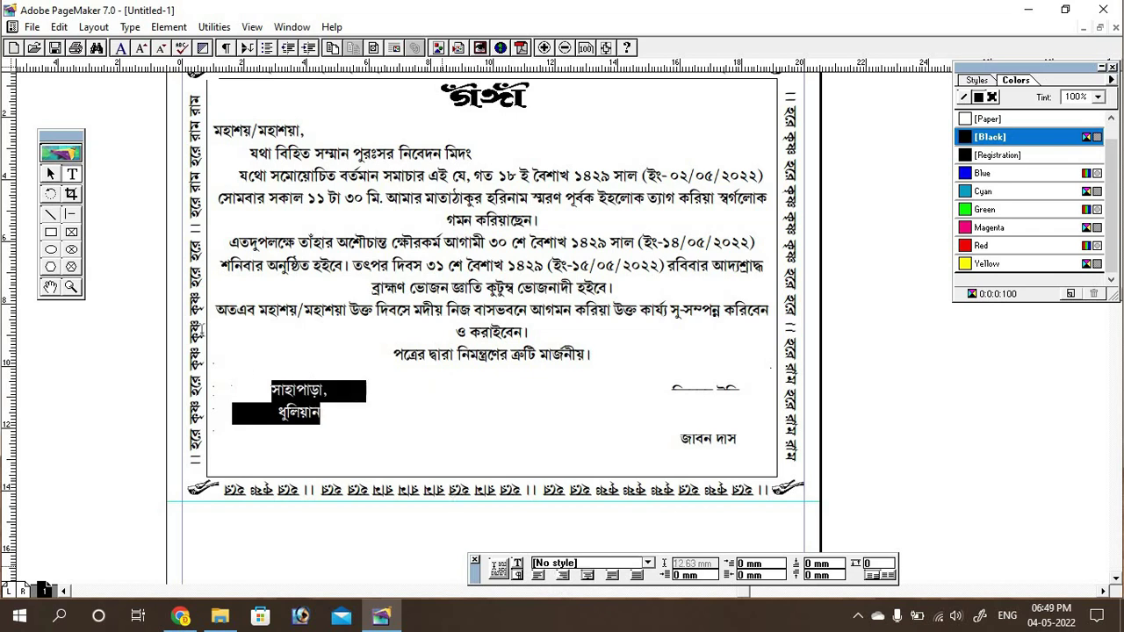
Step: Narrow the address text block to about 28.1 mm and move it into the frame's lower-left corner
left_click(50, 173)
left_click(303, 413)
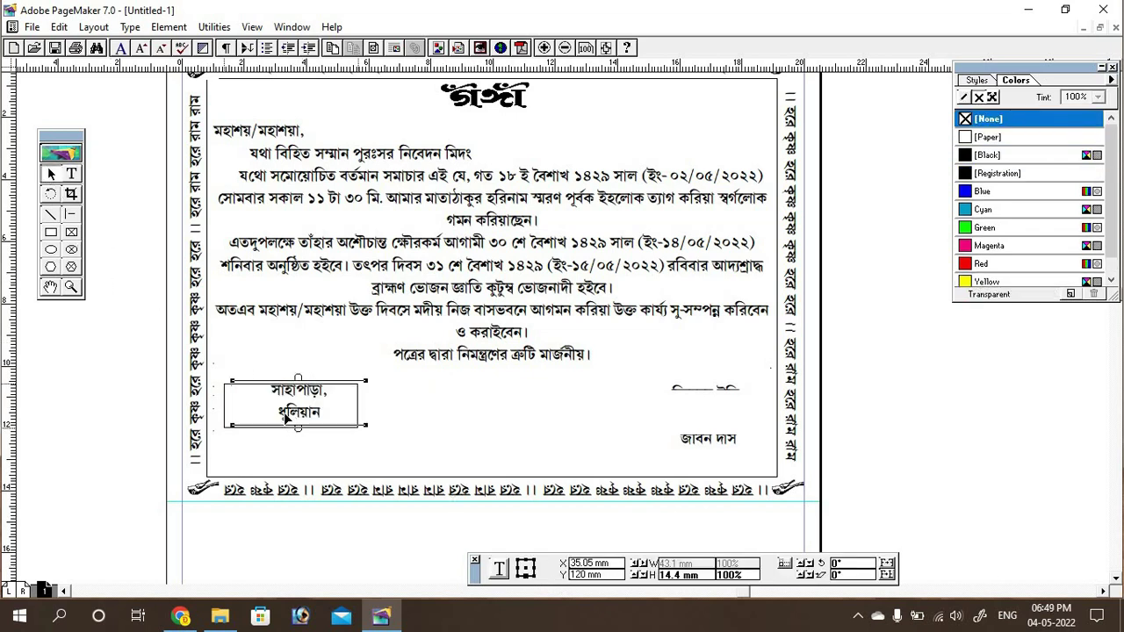
left_click_drag(303, 412, 271, 450)
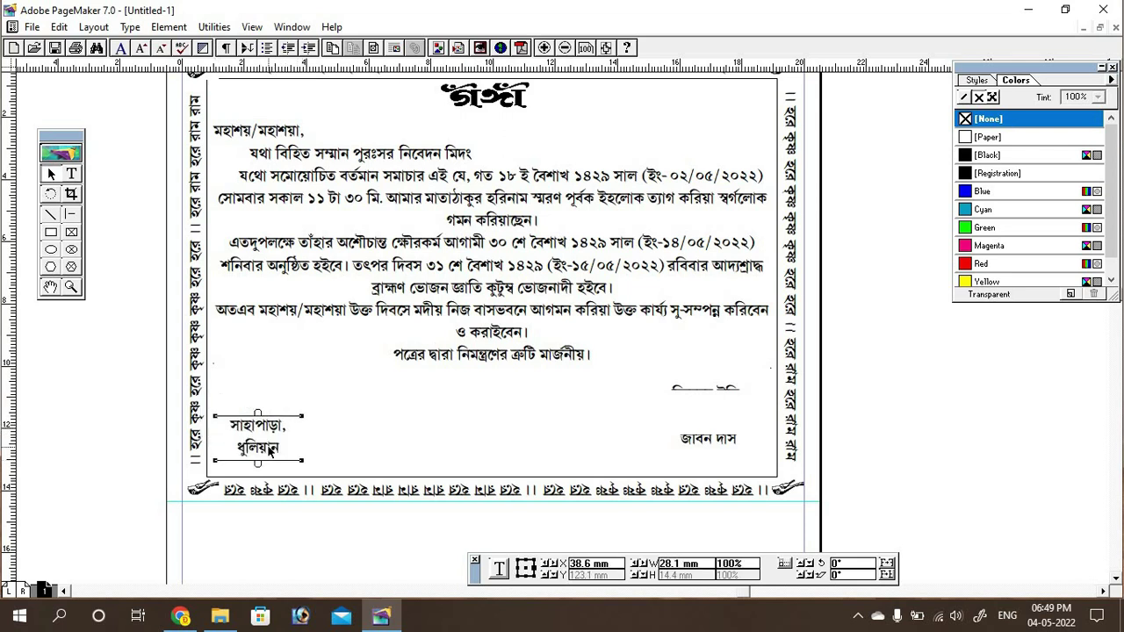
left_click(907, 296)
scroll(907, 295, "up", 1)
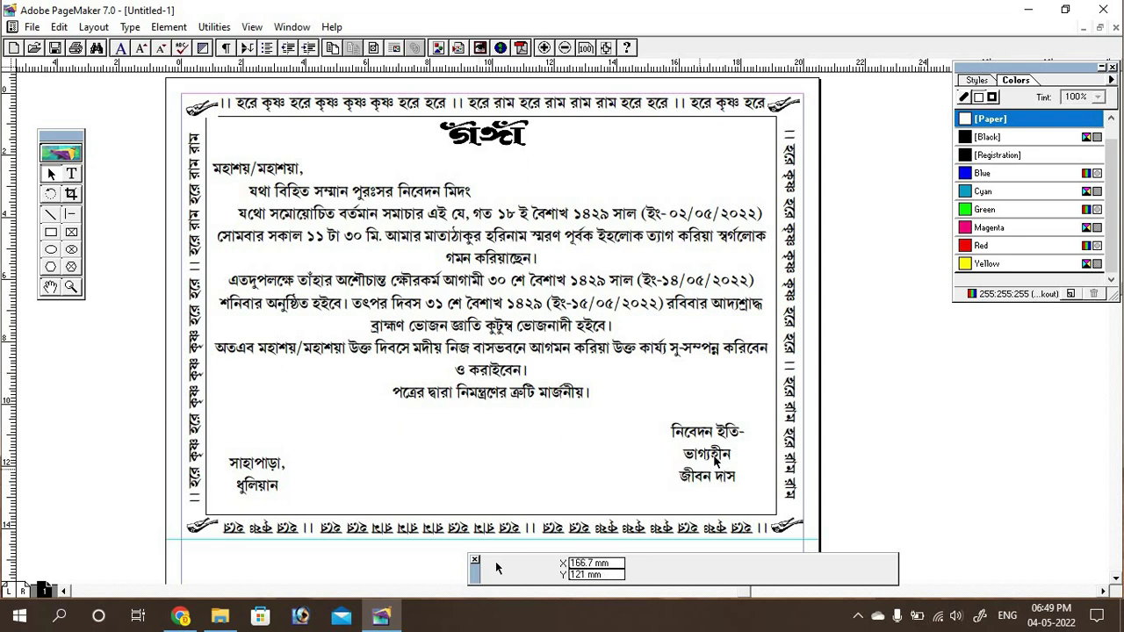
Step: Shift the sign-off block inward from the frame's right edge and the address block inward and up beside it
left_click(712, 453)
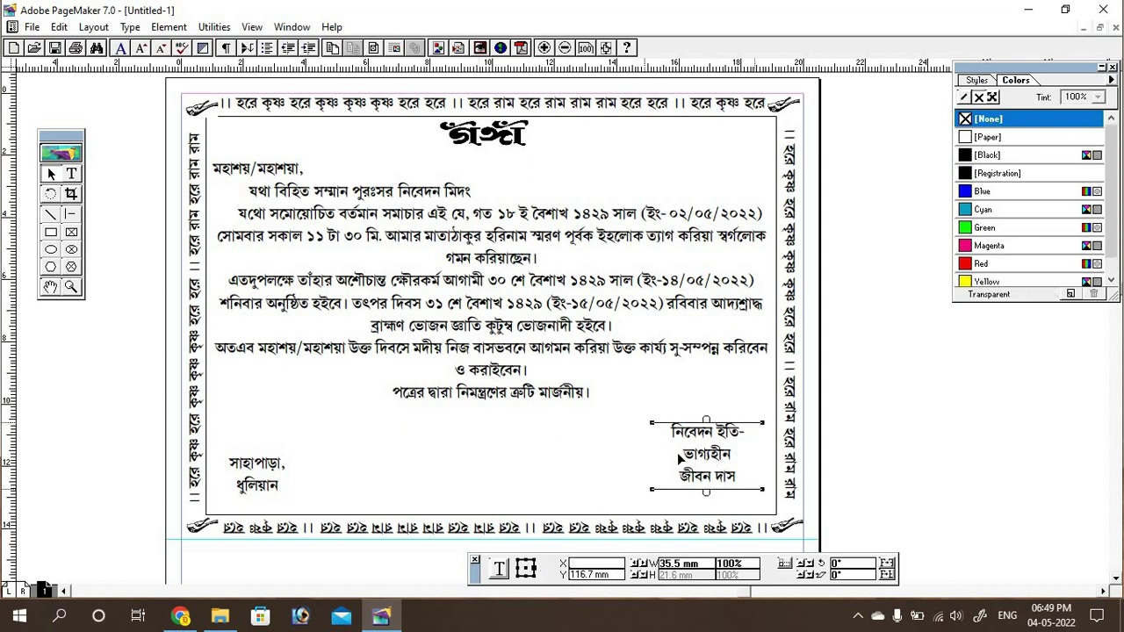
left_click_drag(711, 455, 605, 462)
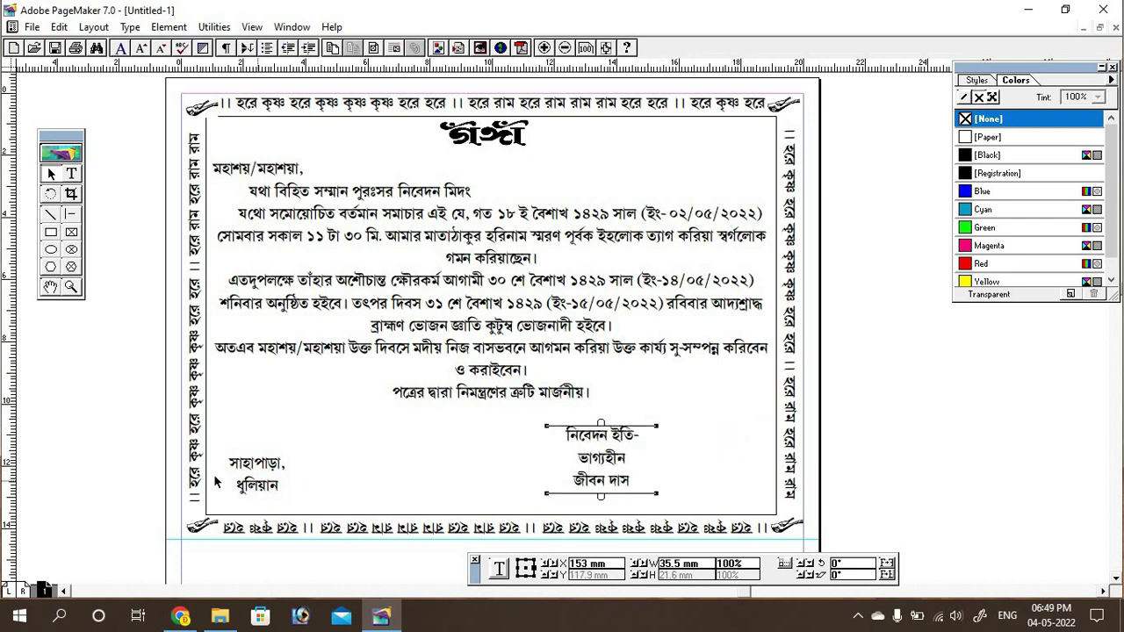
left_click_drag(247, 472, 277, 451)
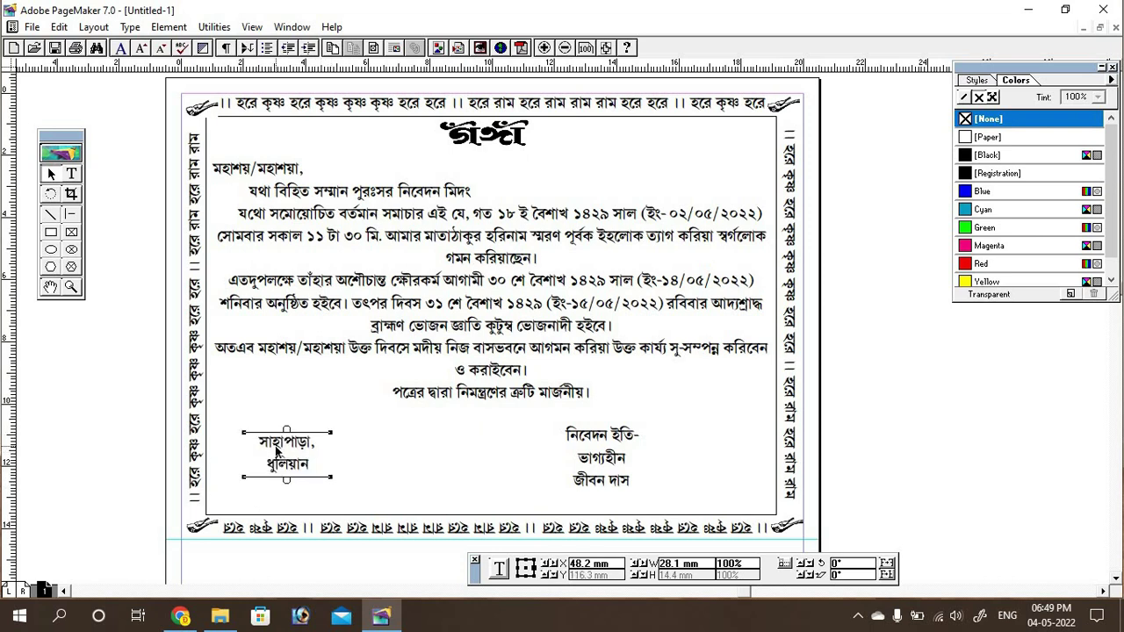
left_click(609, 467)
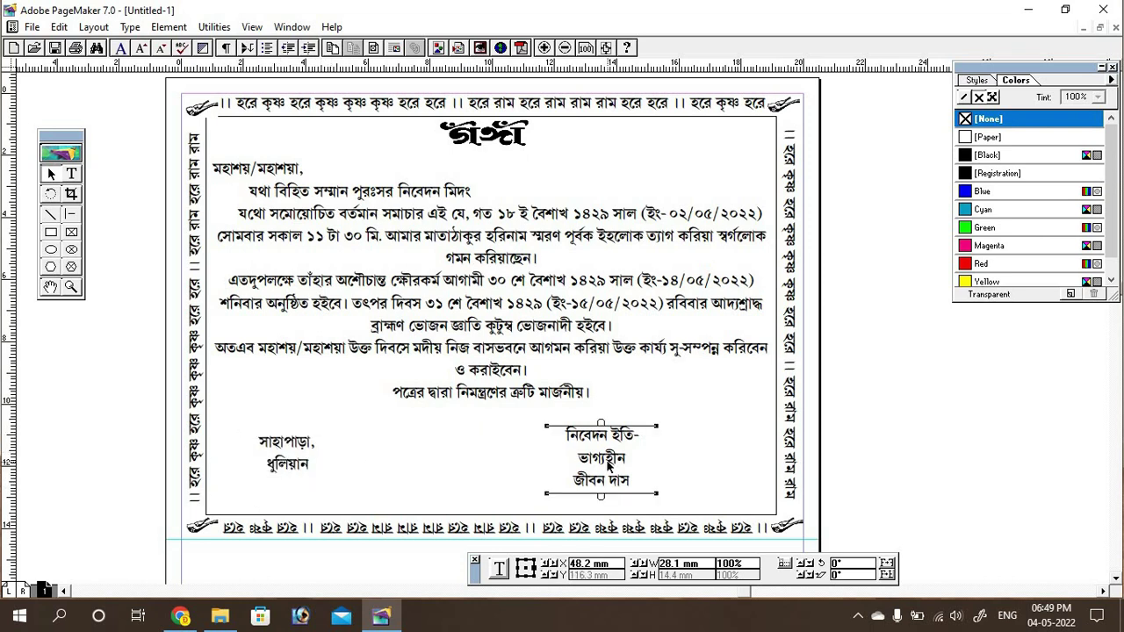
left_click_drag(296, 463, 299, 473)
left_click(115, 471)
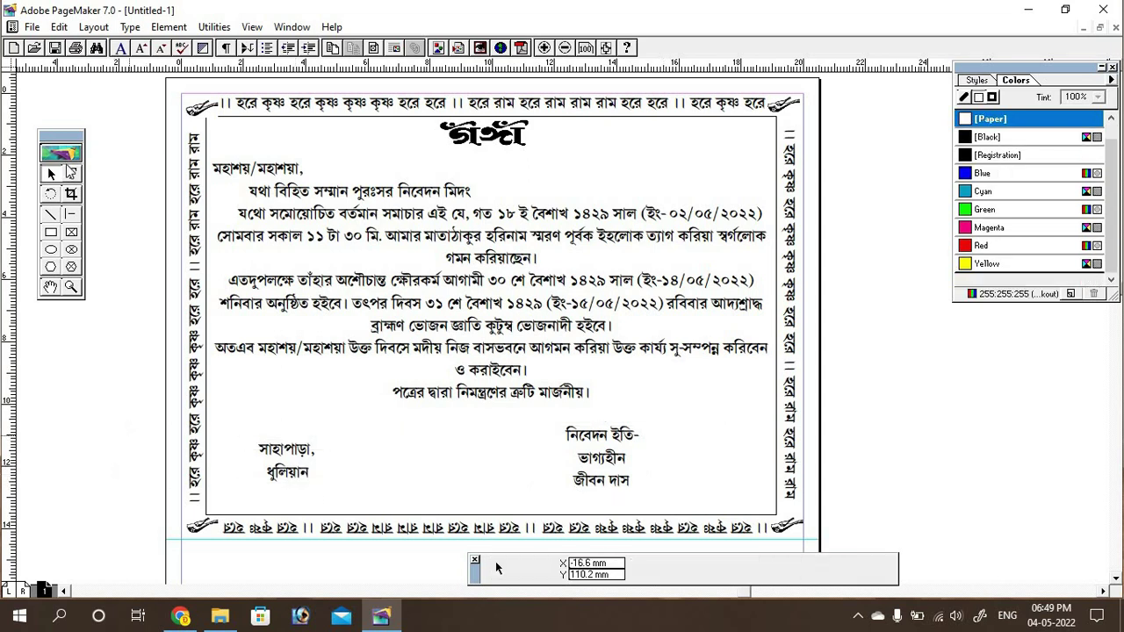
Step: Place clip-art image 5 from the DTP COLLECTION folder over the body text, about 78.8 by 94.4 mm, including the complete copy
left_click(32, 27)
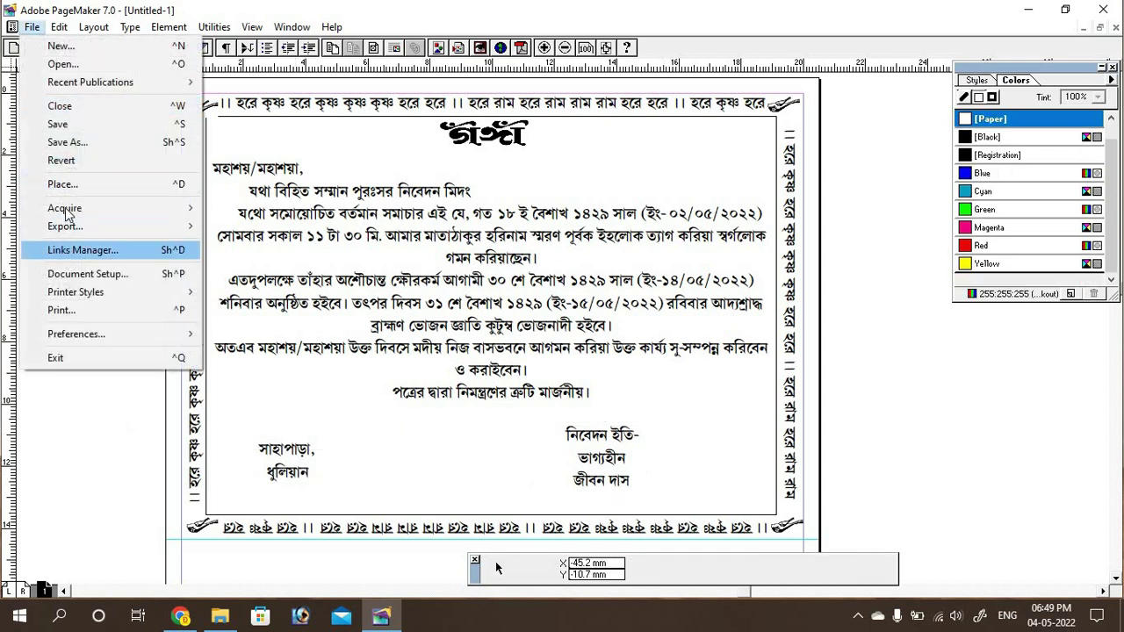
left_click(65, 184)
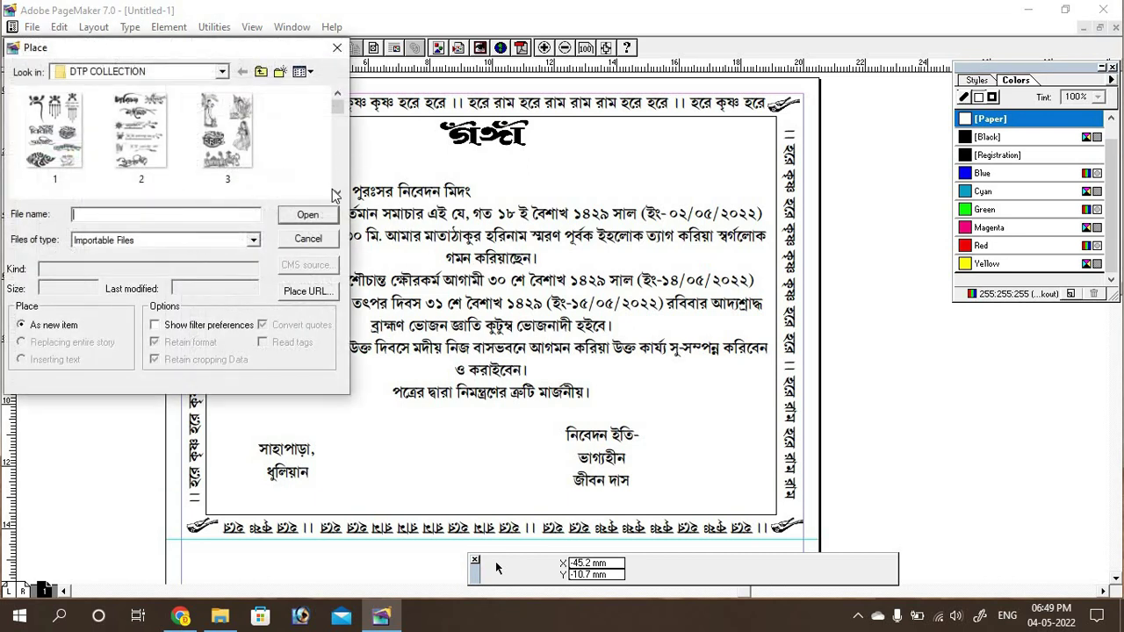
left_click(337, 193)
left_click(155, 141)
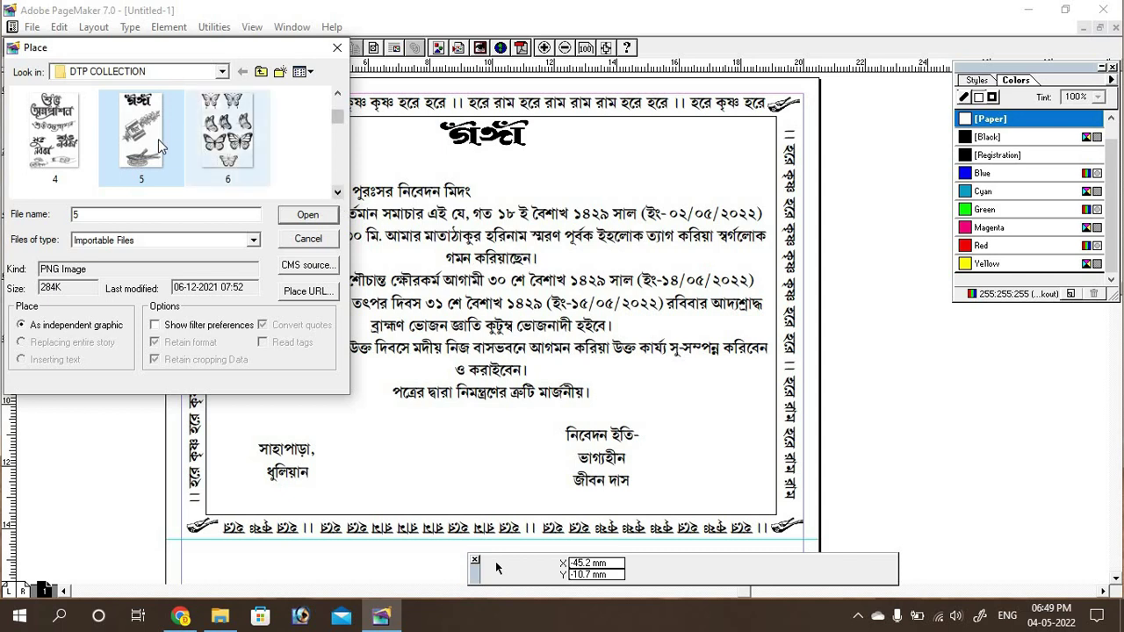
left_click(325, 217)
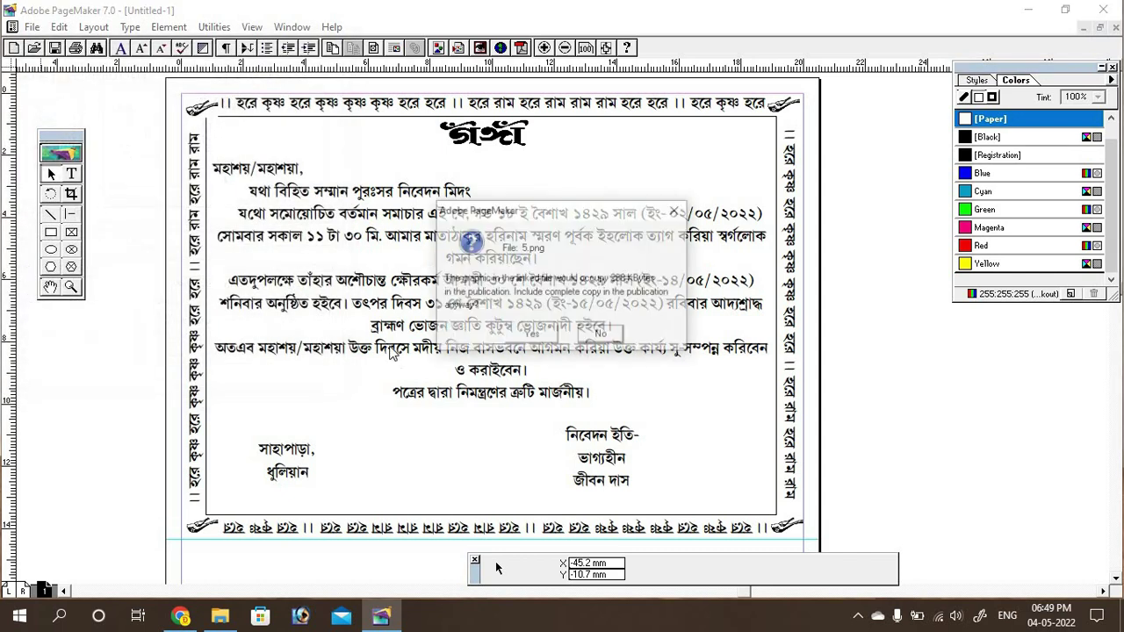
left_click(531, 336)
left_click_drag(252, 173, 497, 466)
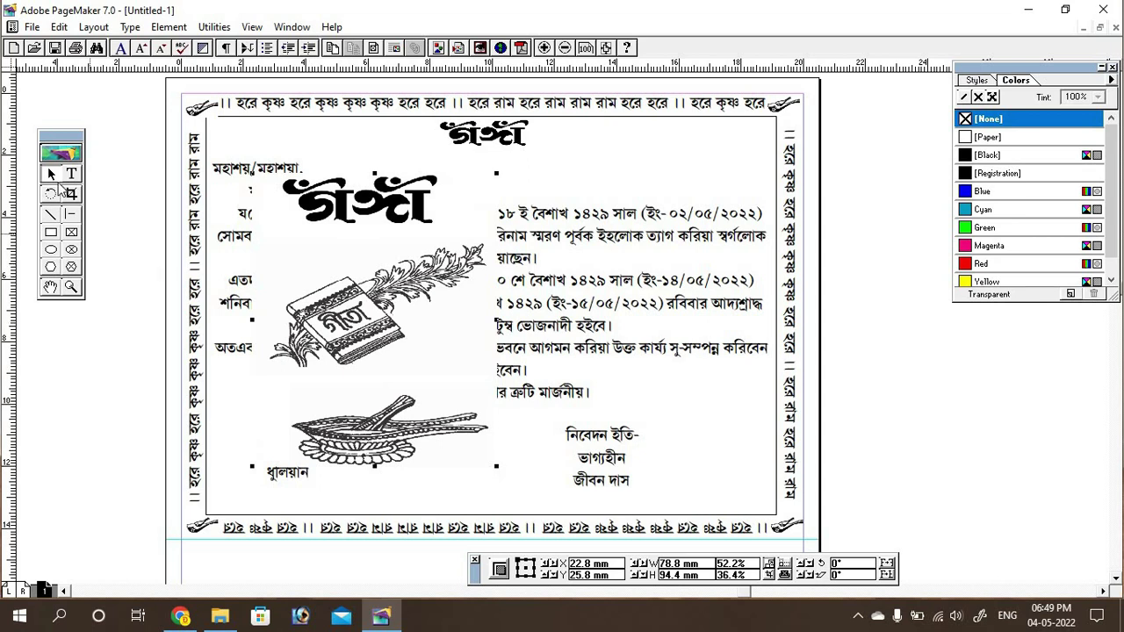
Step: Crop the placed image's upper and lower edges so that only the Gita book drawing remains, about 42.3 mm high
left_click(71, 194)
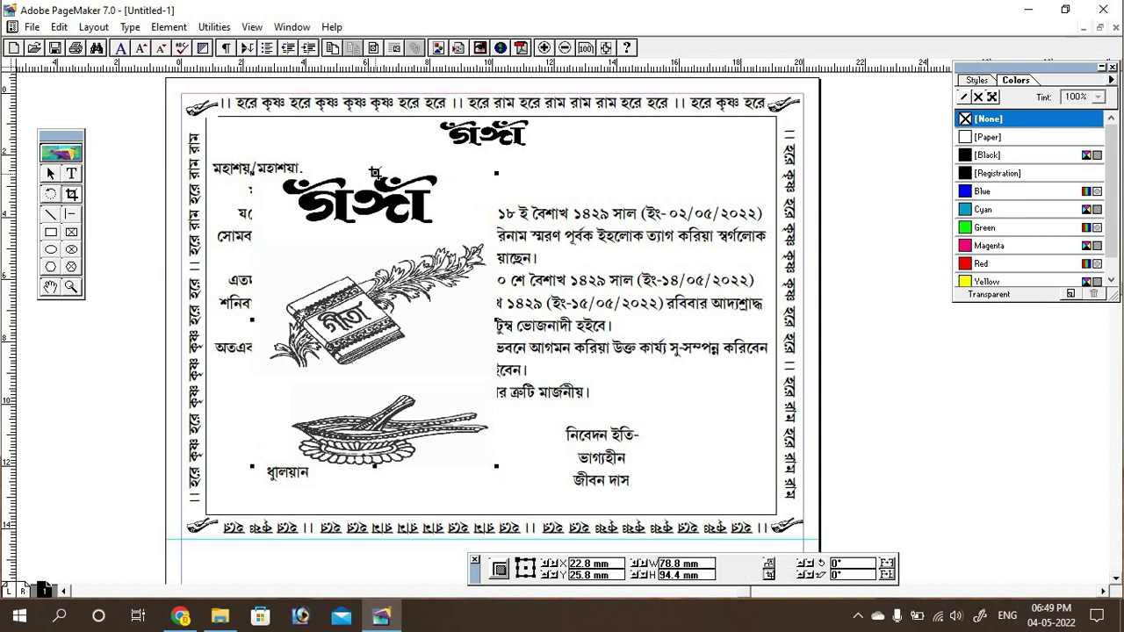
left_click_drag(374, 173, 393, 244)
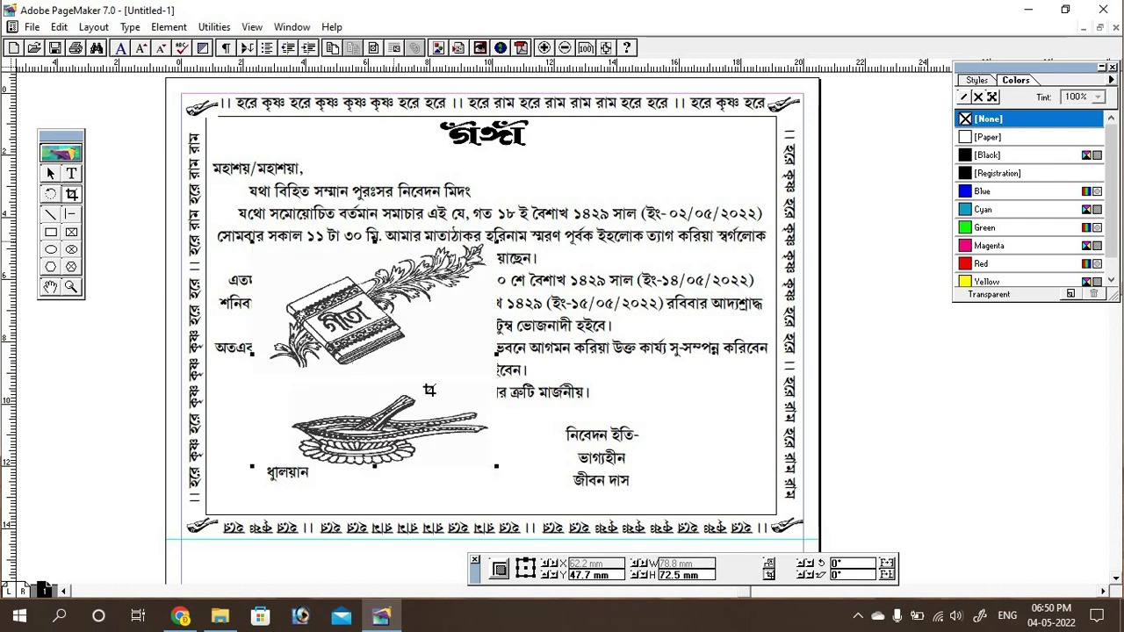
left_click_drag(375, 466, 379, 372)
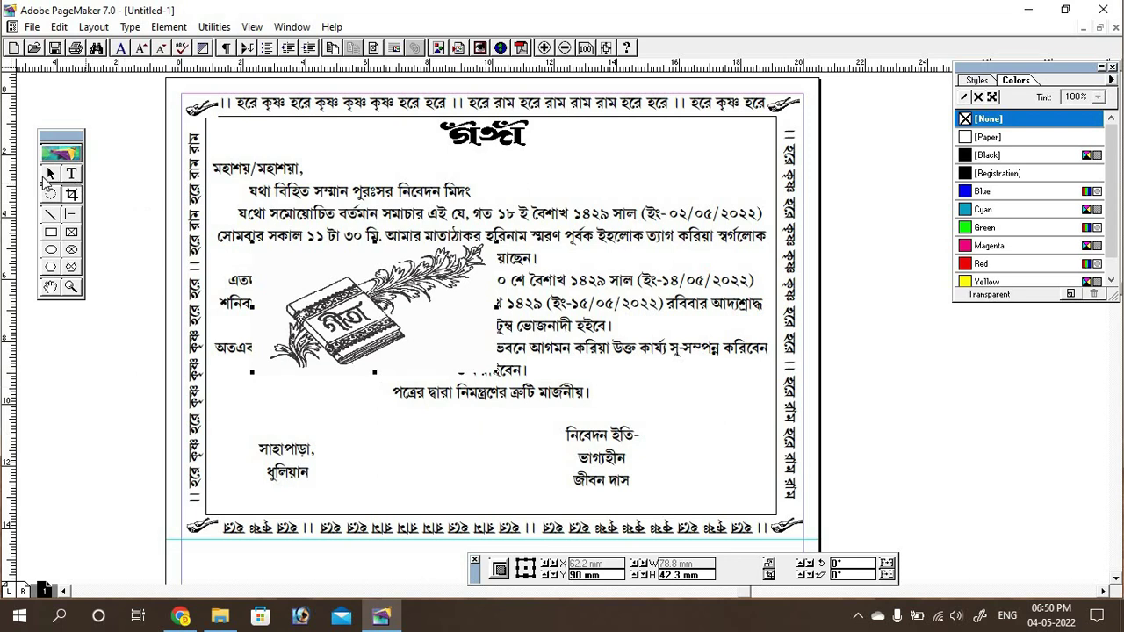
Step: Move the Gita book drawing between the address and sign-off blocks and shrink it to about 57.6 by 26 mm
left_click(50, 173)
left_click_drag(391, 294, 472, 432)
left_click_drag(576, 380, 498, 437)
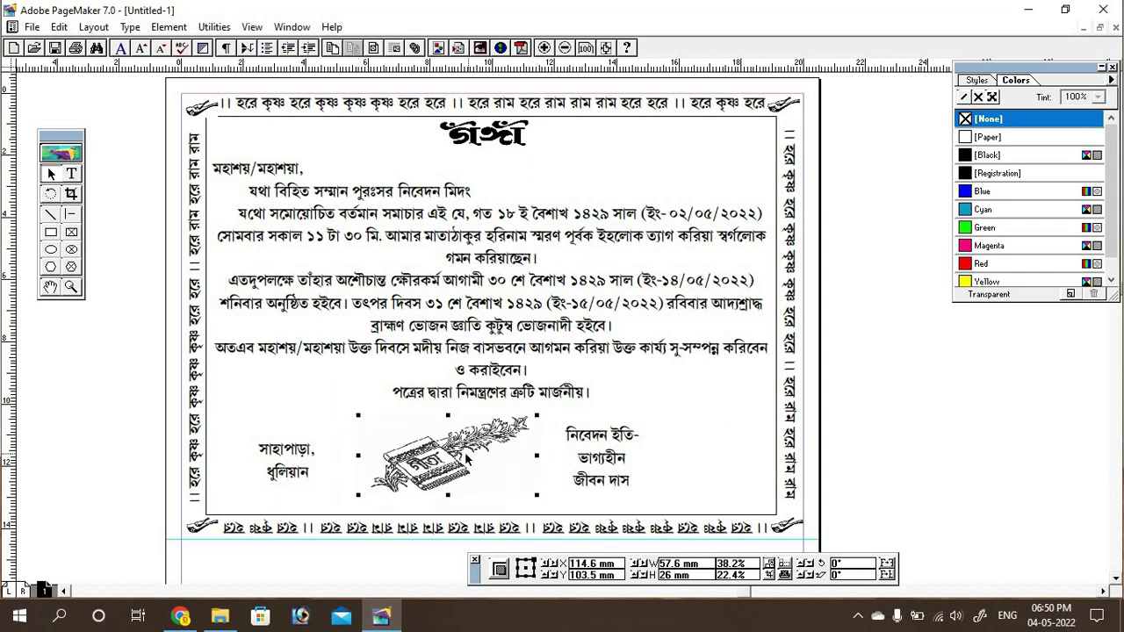
left_click(125, 401)
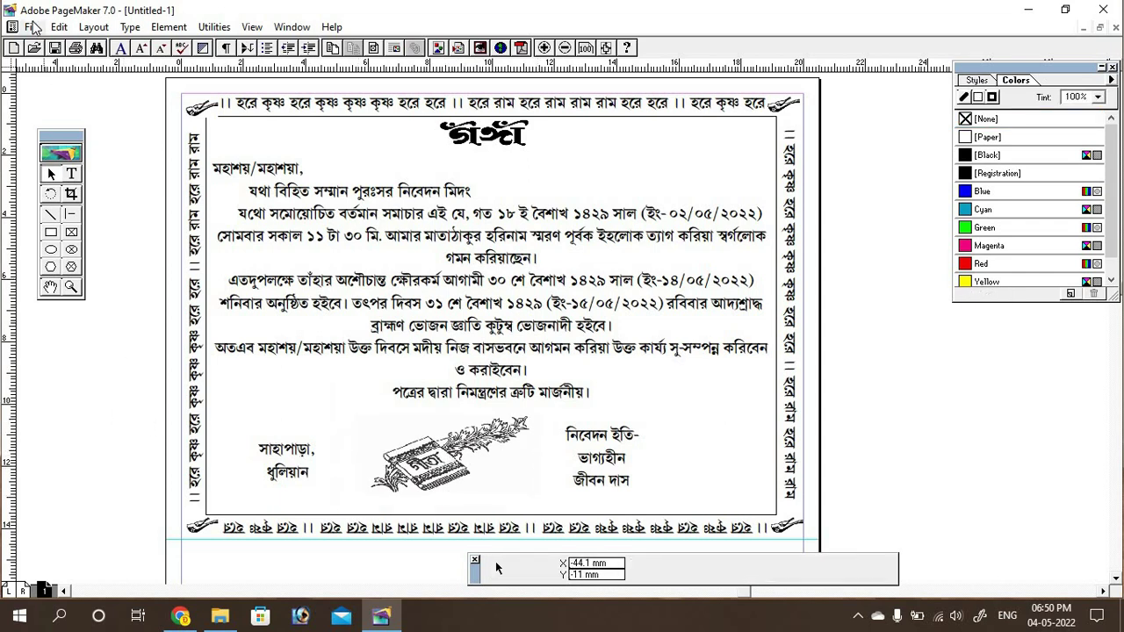
Step: Place clip-art image 5 from the DTP COLLECTION folder again in the middle of the card, about 74.1 by 89.3 mm
left_click(31, 27)
left_click(68, 185)
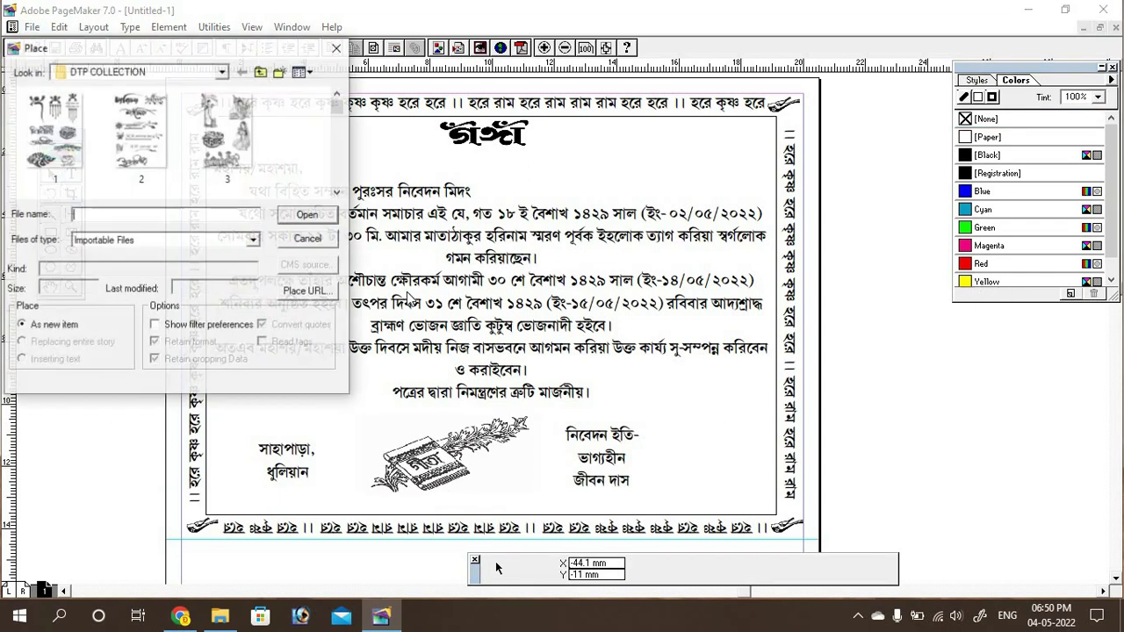
left_click(336, 192)
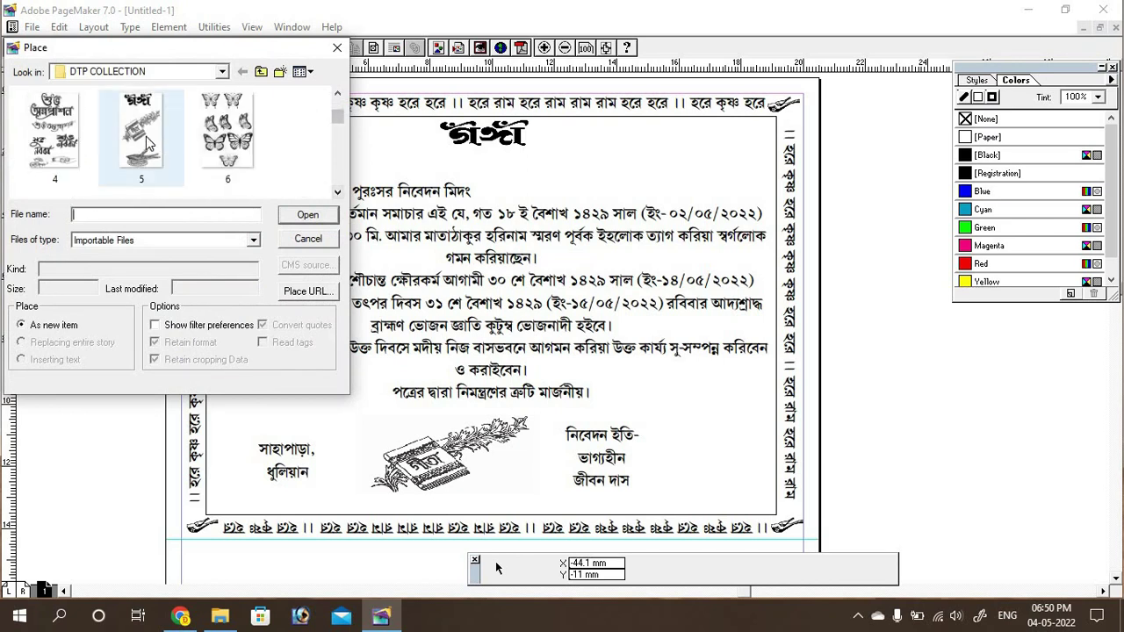
left_click(174, 185)
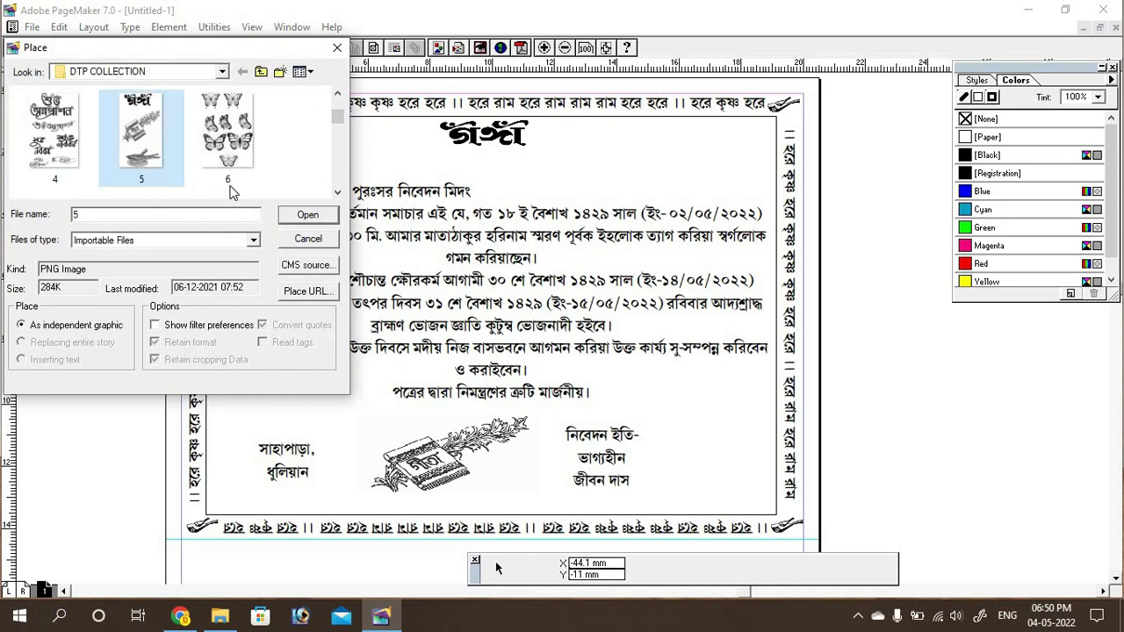
left_click(313, 216)
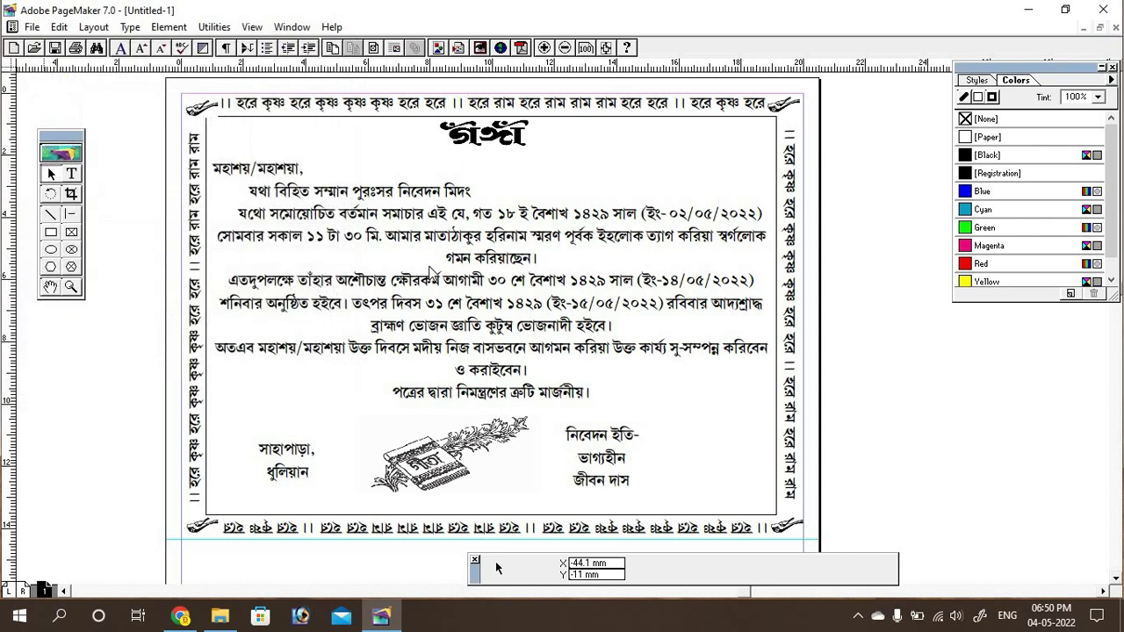
left_click(531, 331)
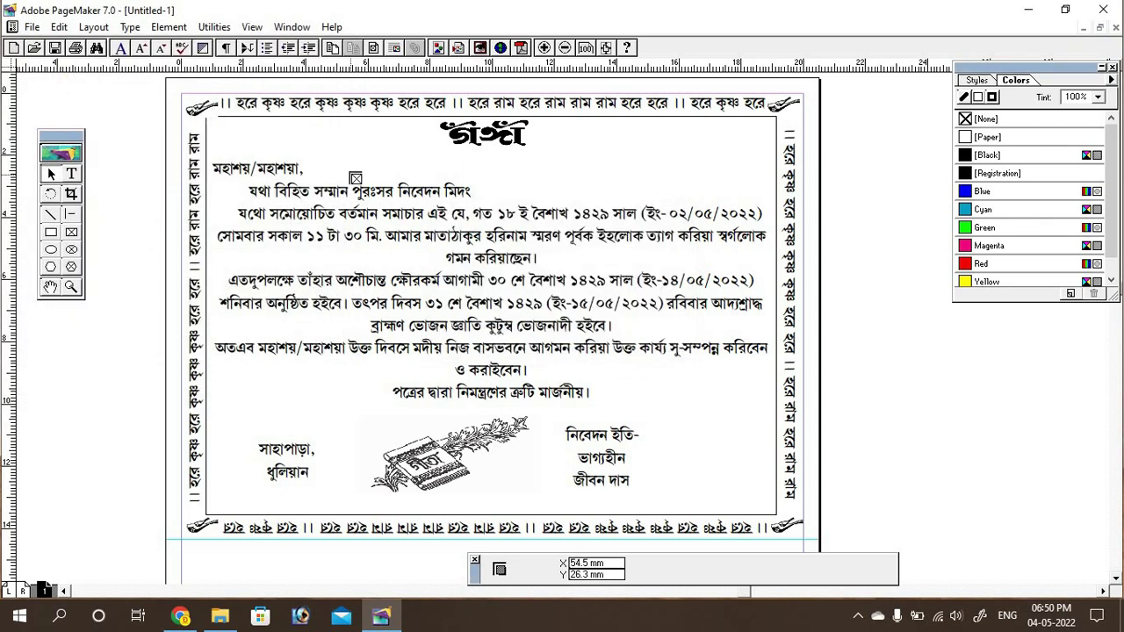
left_click_drag(348, 170, 578, 448)
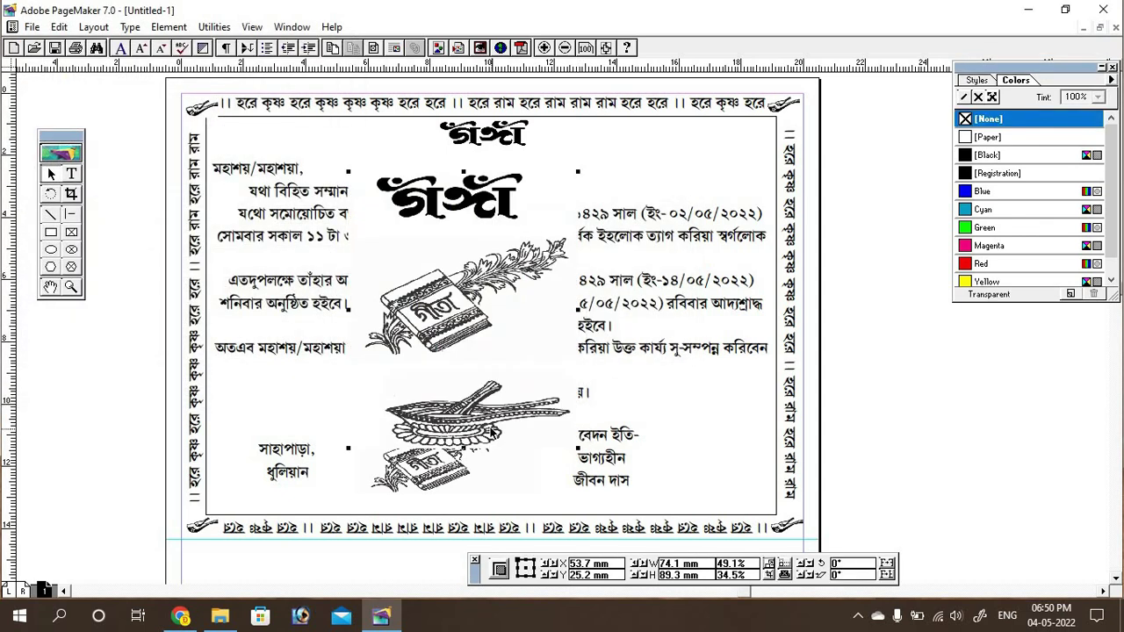
Step: Crop the second copy of the image from its upper edge down to the ritual vessel drawing, about 24.5 mm high
left_click(71, 195)
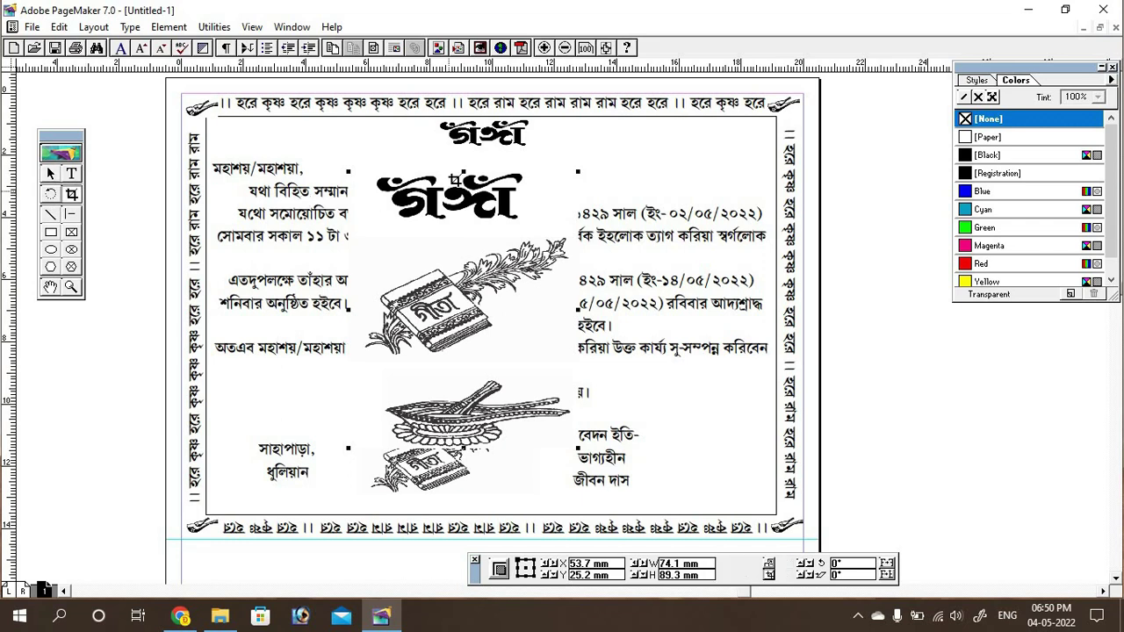
left_click_drag(463, 170, 464, 251)
left_click_drag(463, 358, 462, 373)
Step: Move the ritual vessel drawing into the frame's upper-right corner, shrink it to about 54.1 by 20.5 mm and shift it slightly inward
left_click(50, 174)
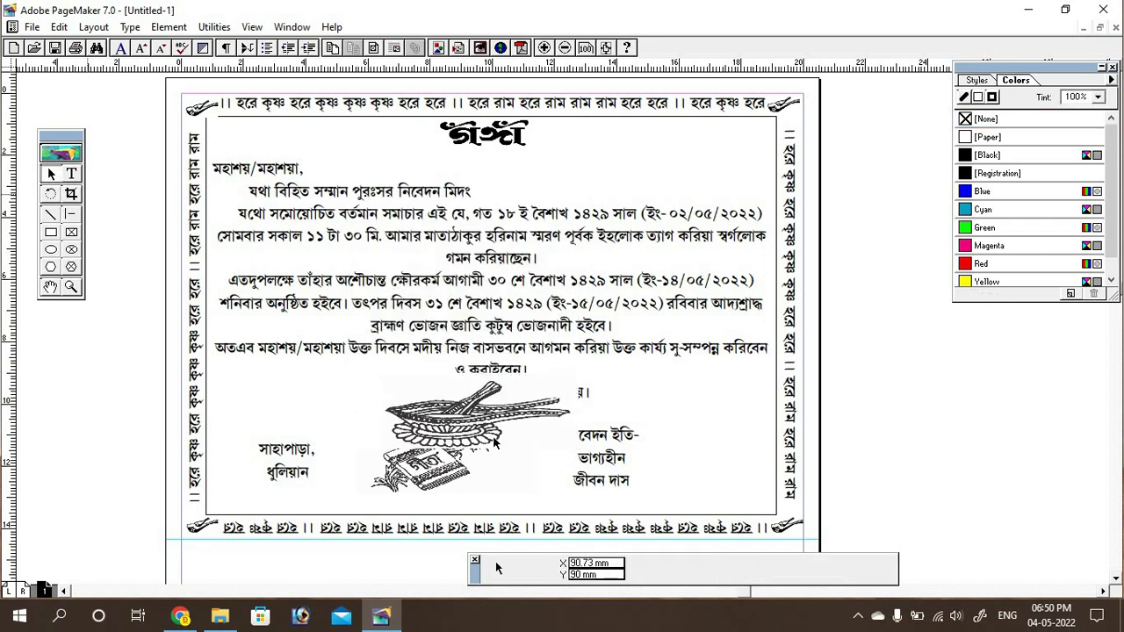
left_click_drag(490, 416, 683, 163)
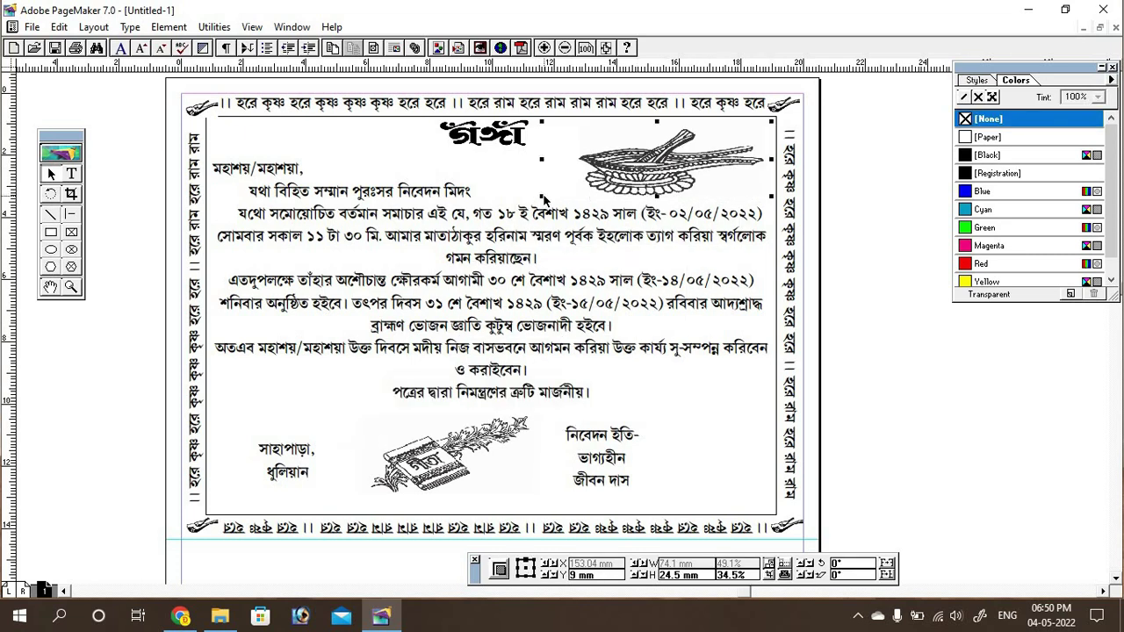
left_click_drag(543, 199, 605, 184)
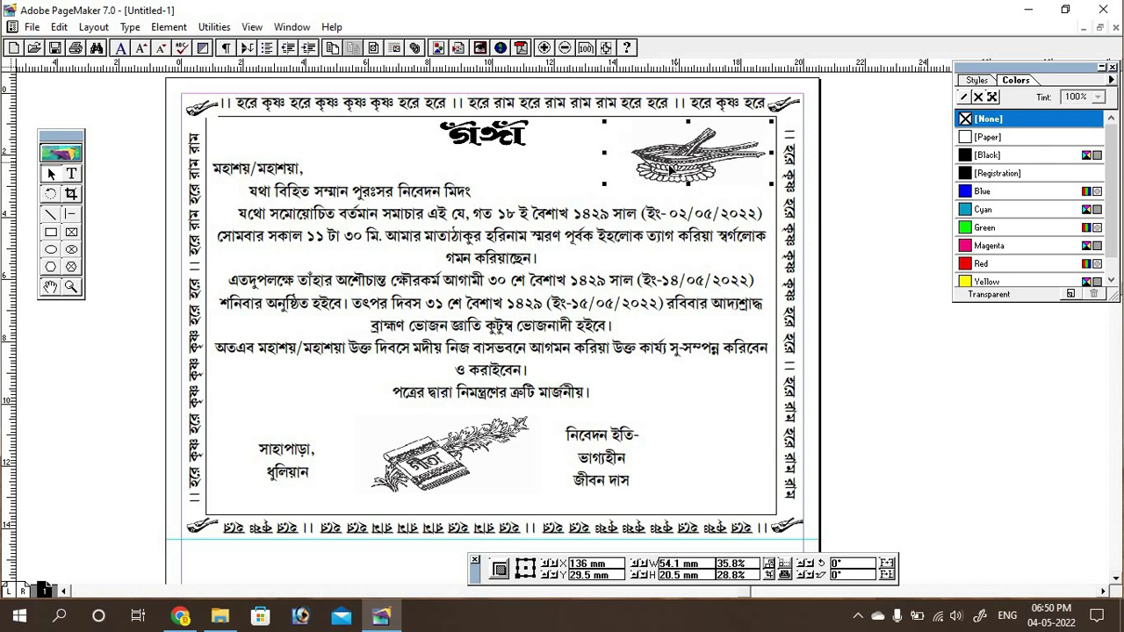
left_click_drag(672, 169, 665, 173)
left_click(545, 273)
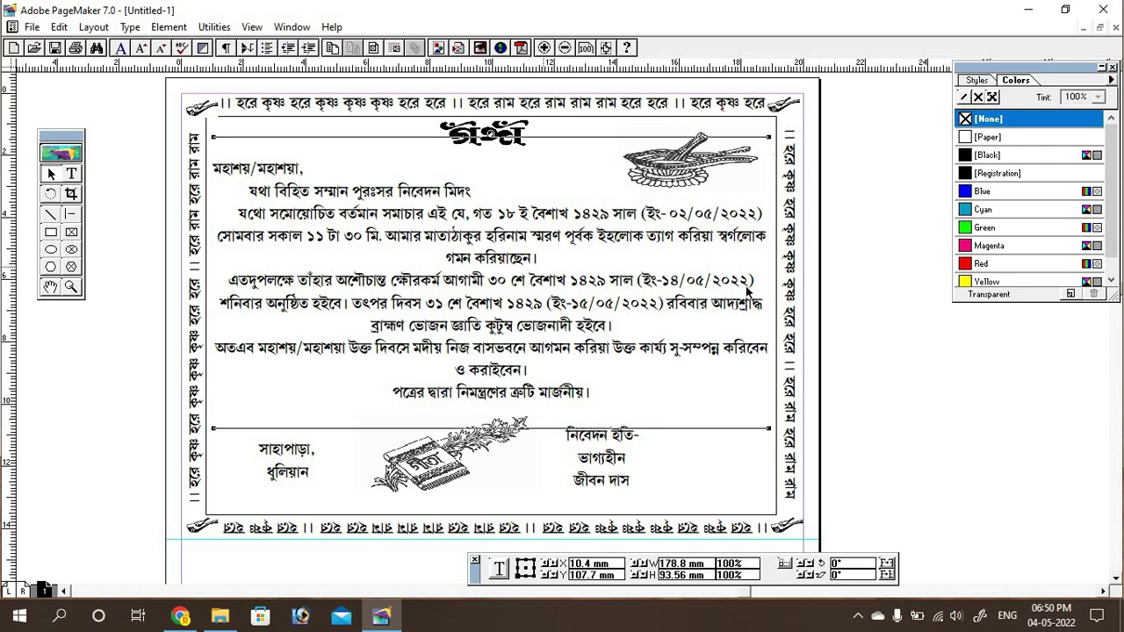
left_click(956, 364)
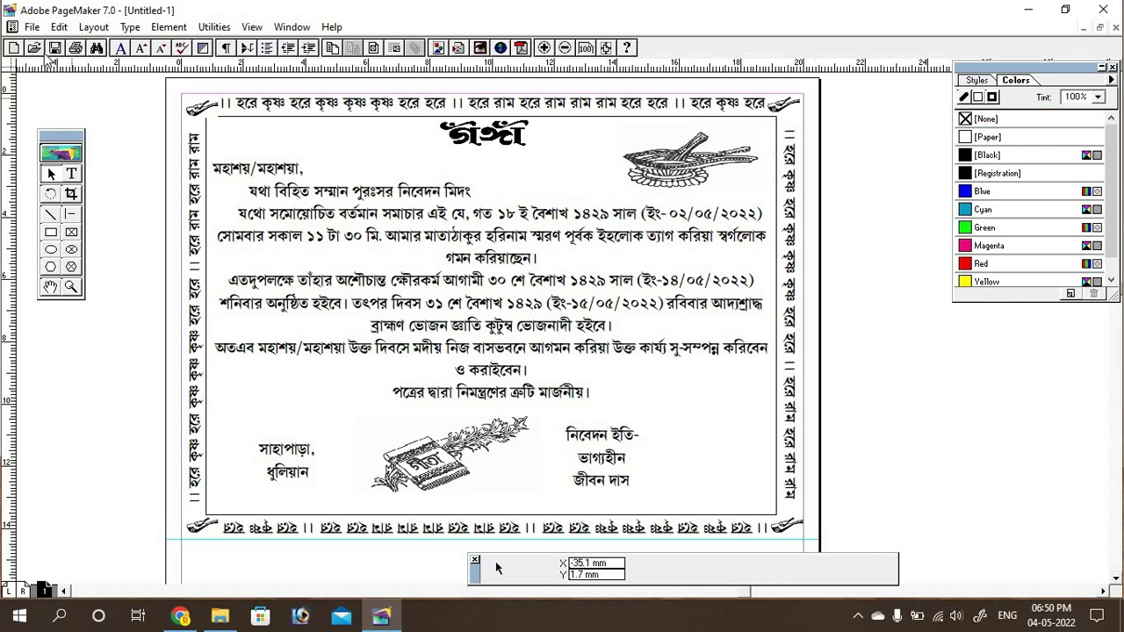
Step: Place the clip-art image with the spoons and potted tulsi plant from the DTP COLLECTION folder, about 77.3 by 103.8 mm
left_click(32, 27)
left_click(61, 184)
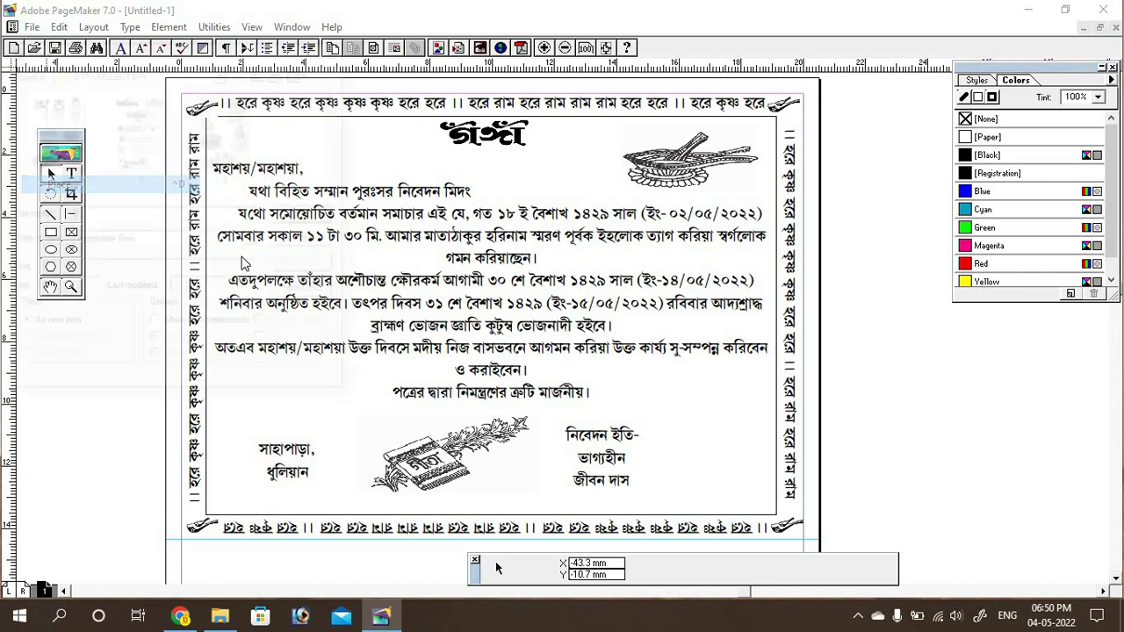
left_click(337, 192)
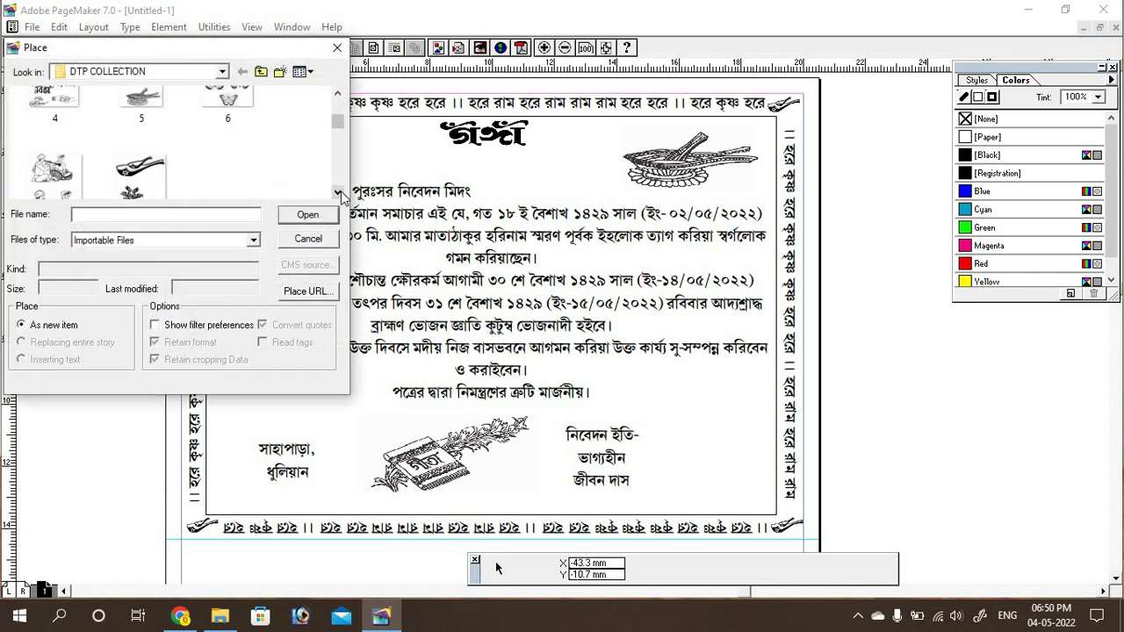
left_click(337, 191)
left_click(125, 145)
key("Return")
left_click_drag(233, 120, 475, 443)
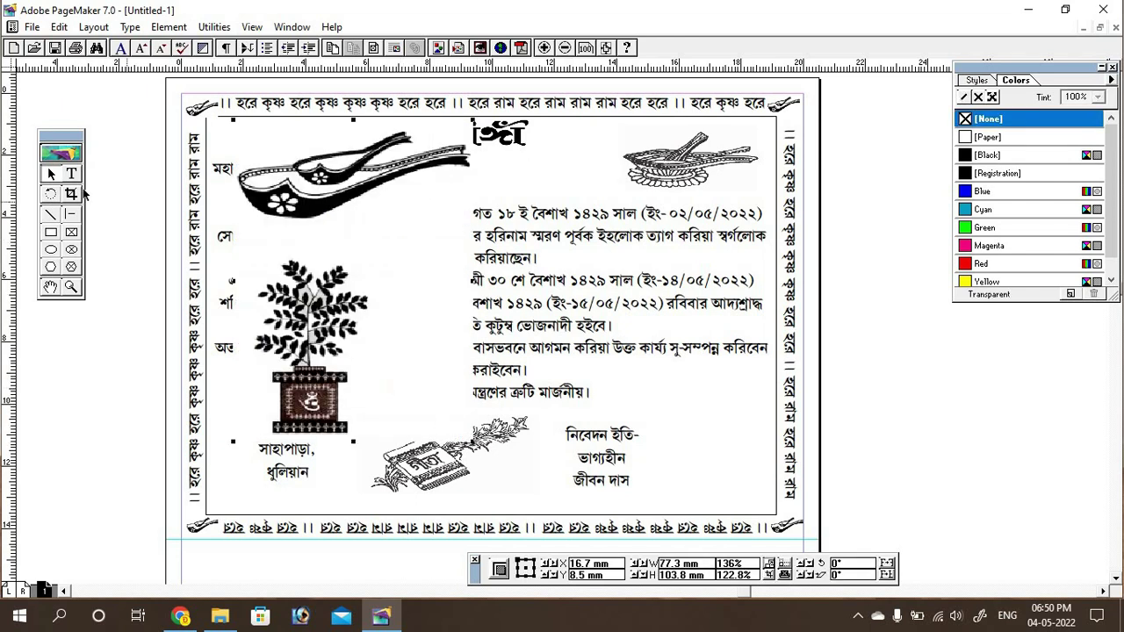
Step: Crop the image's upper and right sides so only the potted tulsi plant remains, about 46.6 by 60.8 mm
left_click(72, 195)
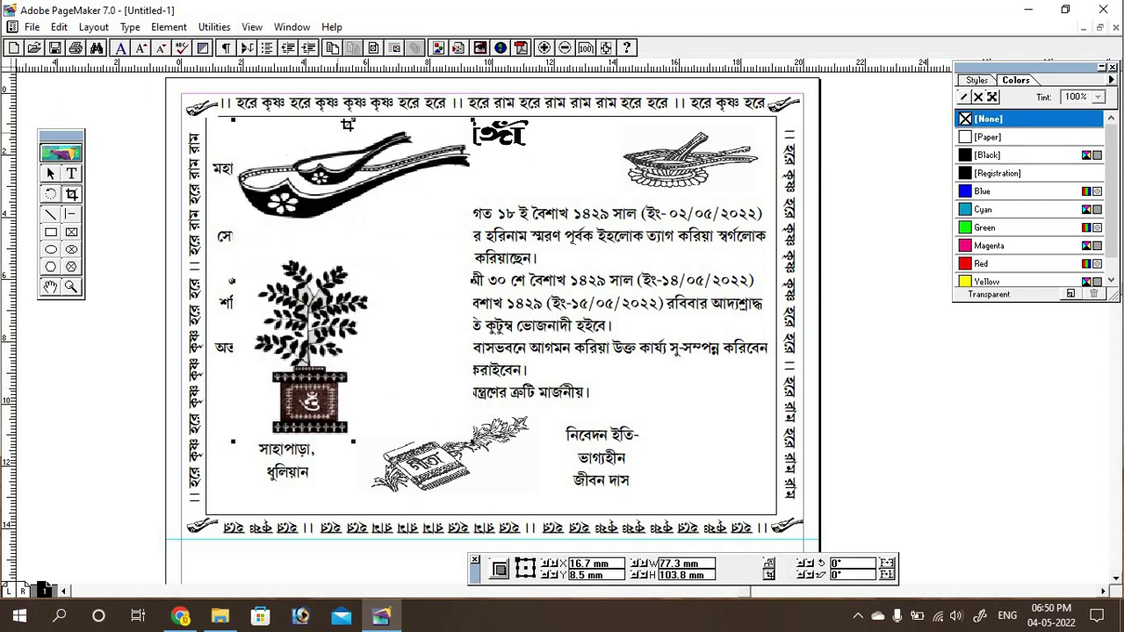
left_click_drag(351, 120, 351, 254)
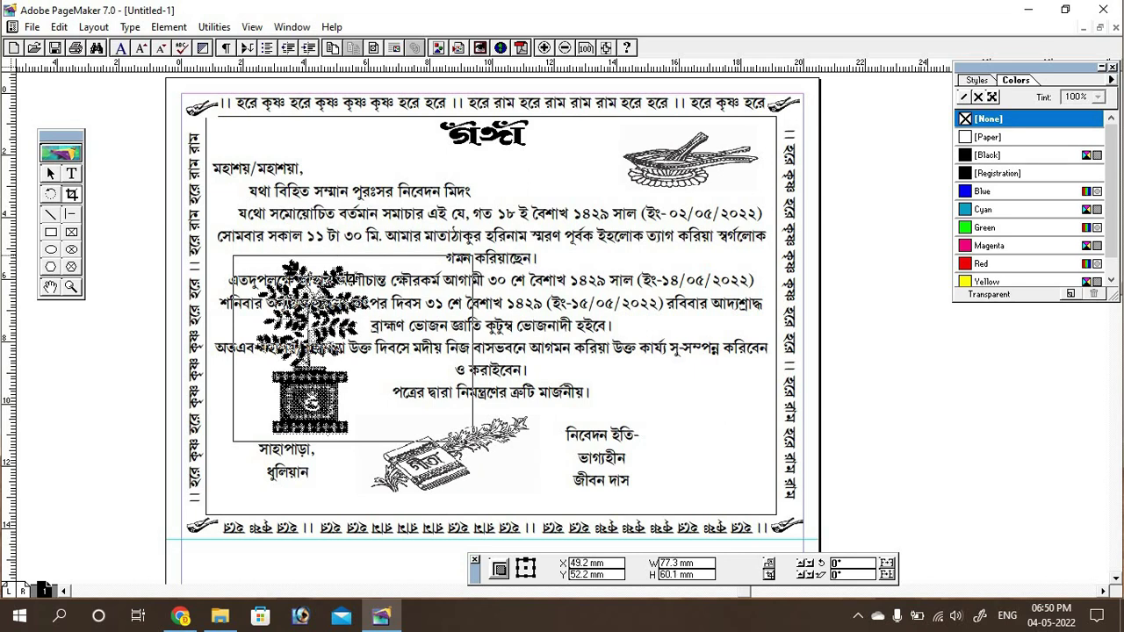
left_click_drag(472, 348, 377, 348)
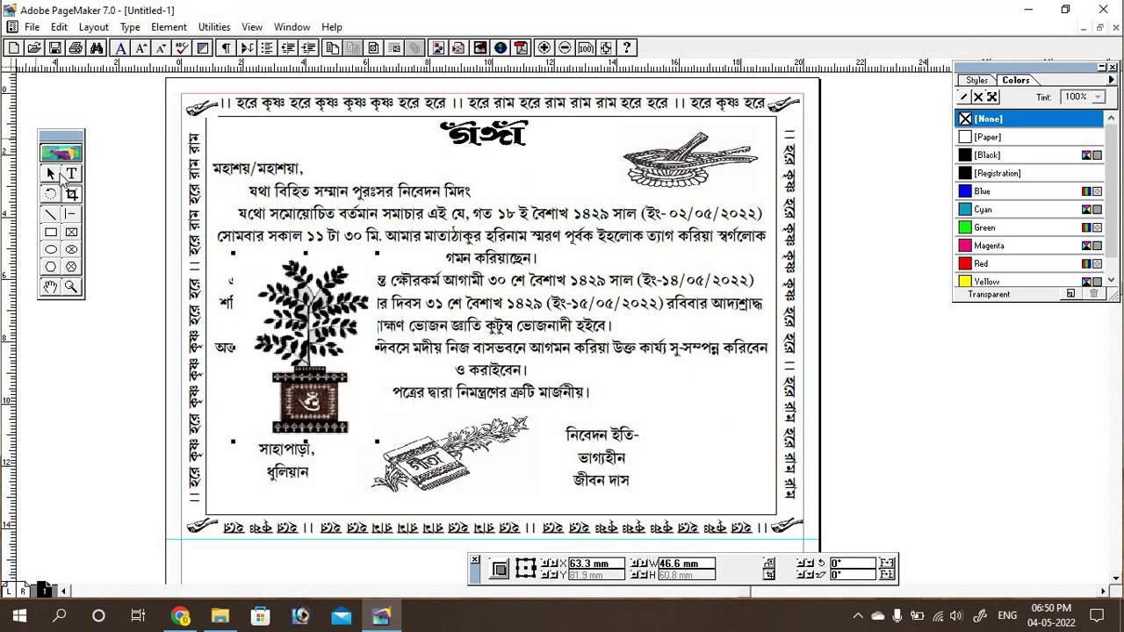
Step: Move the tulsi plant into the frame's lower-right corner, shrink it to about 36.6 by 41 mm and shift it slightly inward
left_click(52, 174)
left_click_drag(306, 323, 702, 392)
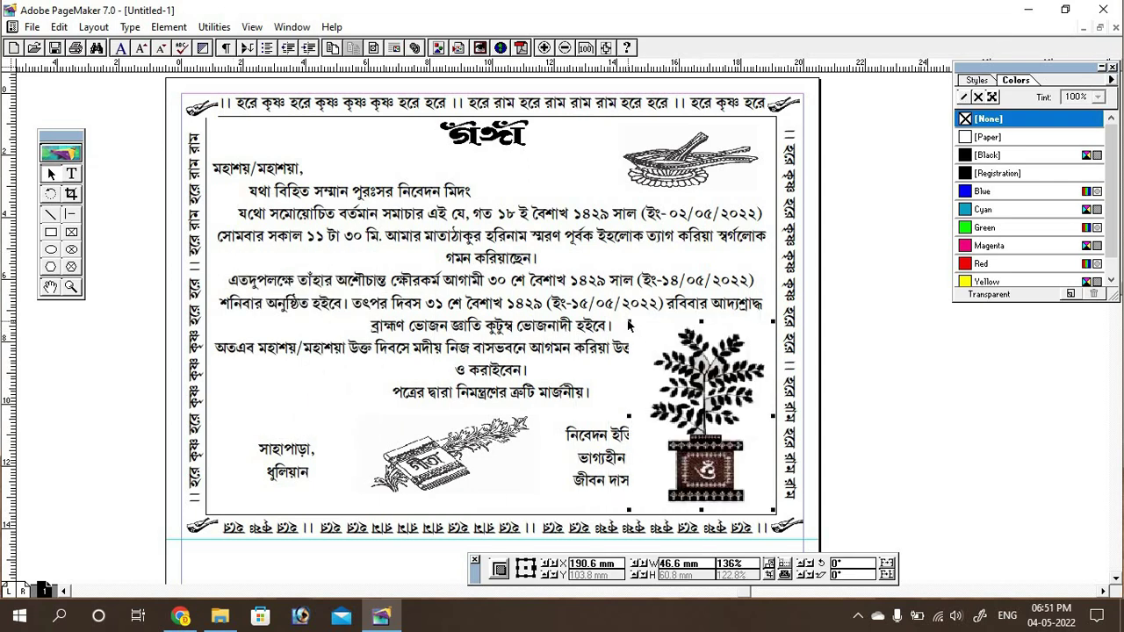
left_click_drag(629, 324, 660, 383)
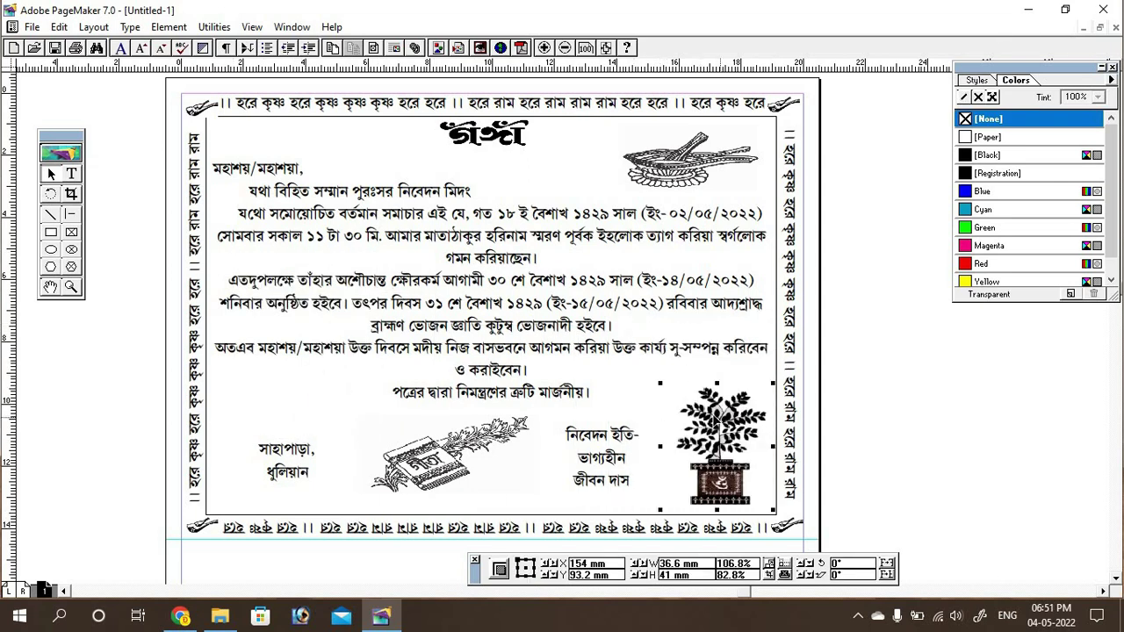
left_click_drag(719, 419, 710, 416)
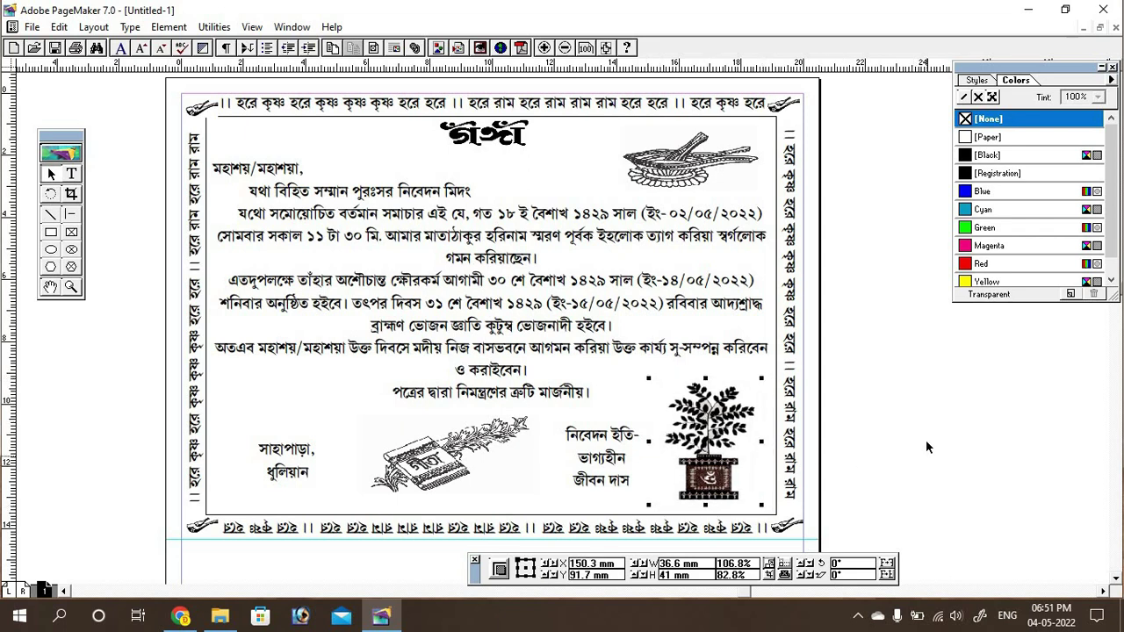